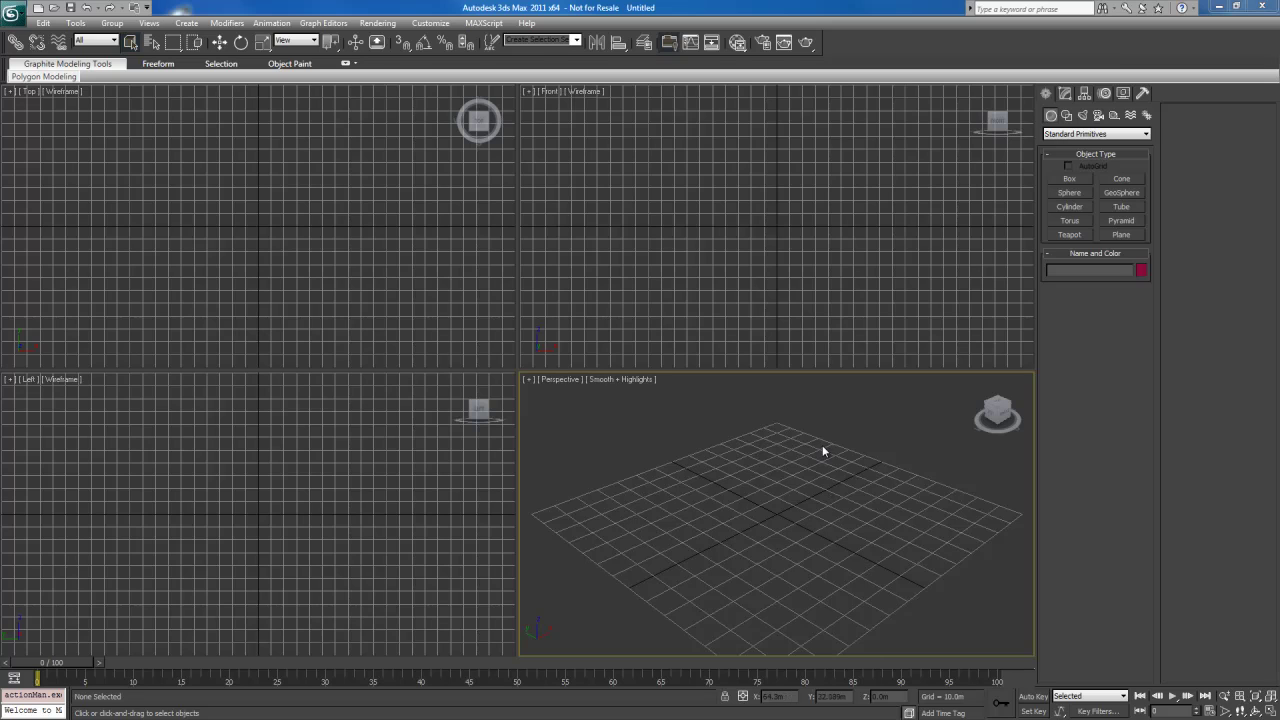
- Open the scene Example - Building.max and bring the textured building facade into view, leaving nothing selected
key("ctrl+o")
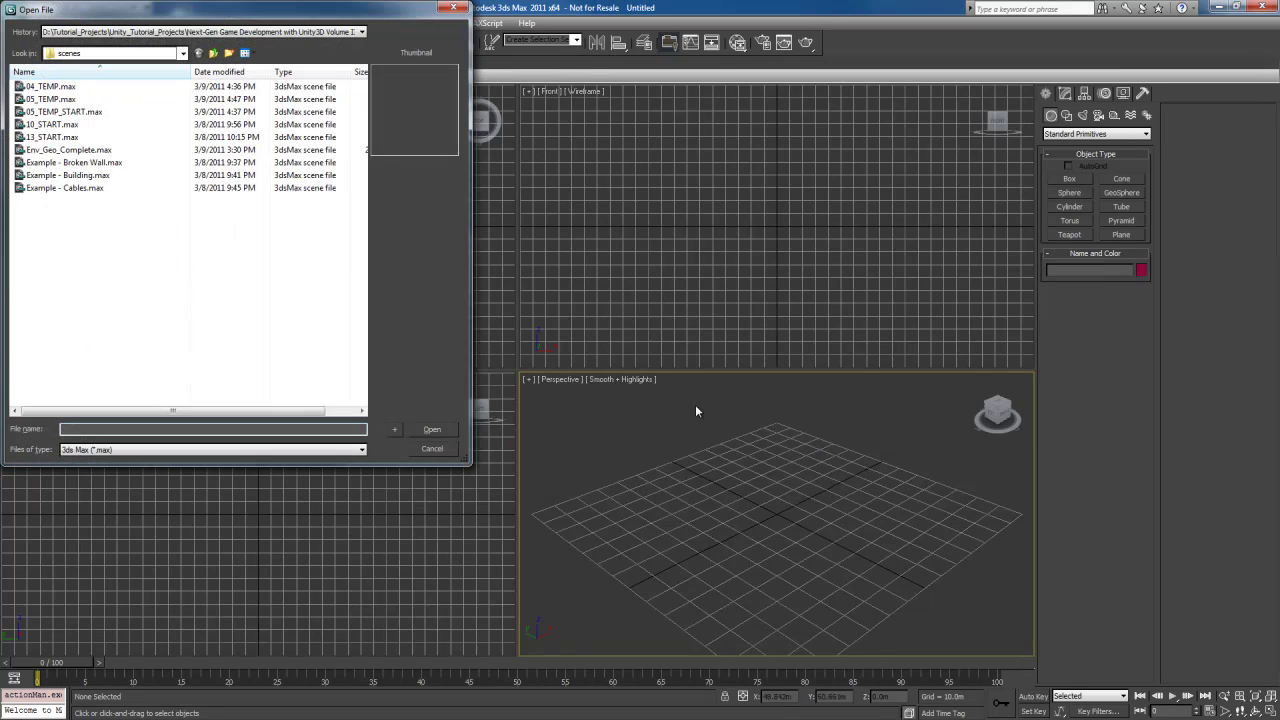
double_click(76, 174)
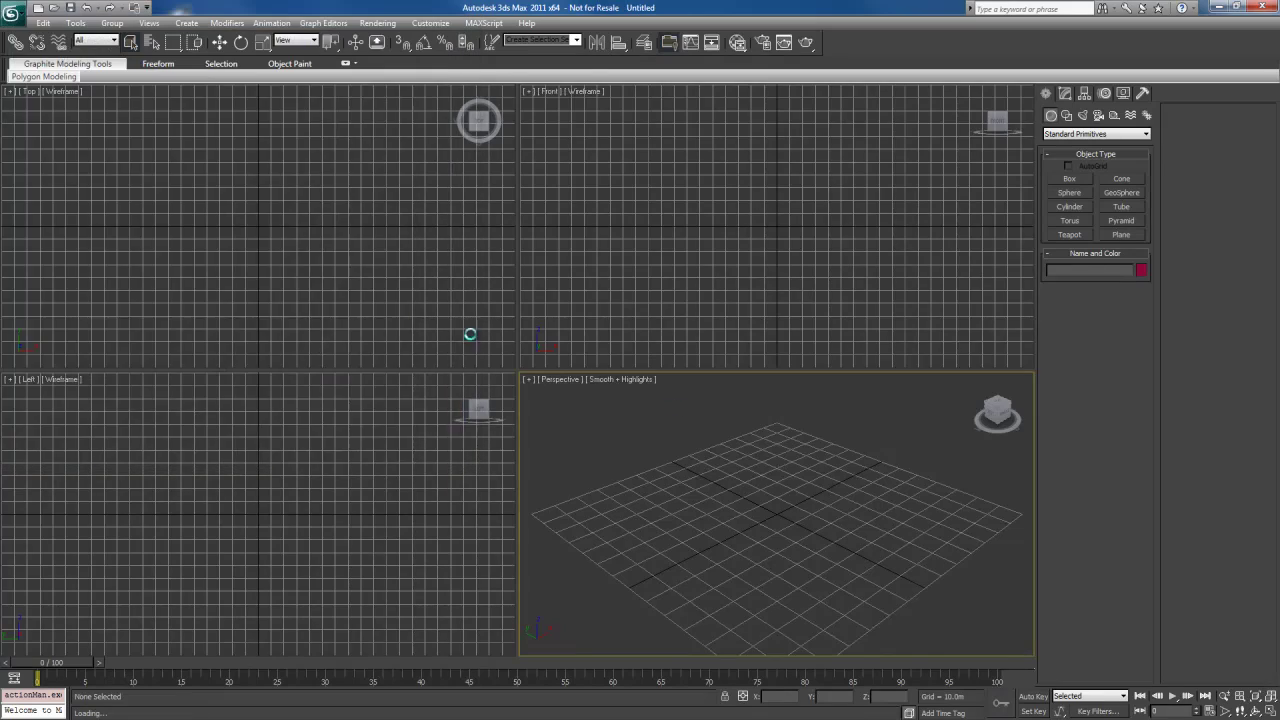
middle_click_drag(521, 475, 597, 469, "alt")
scroll(597, 469, "up", 3)
middle_click_drag(489, 494, 647, 466)
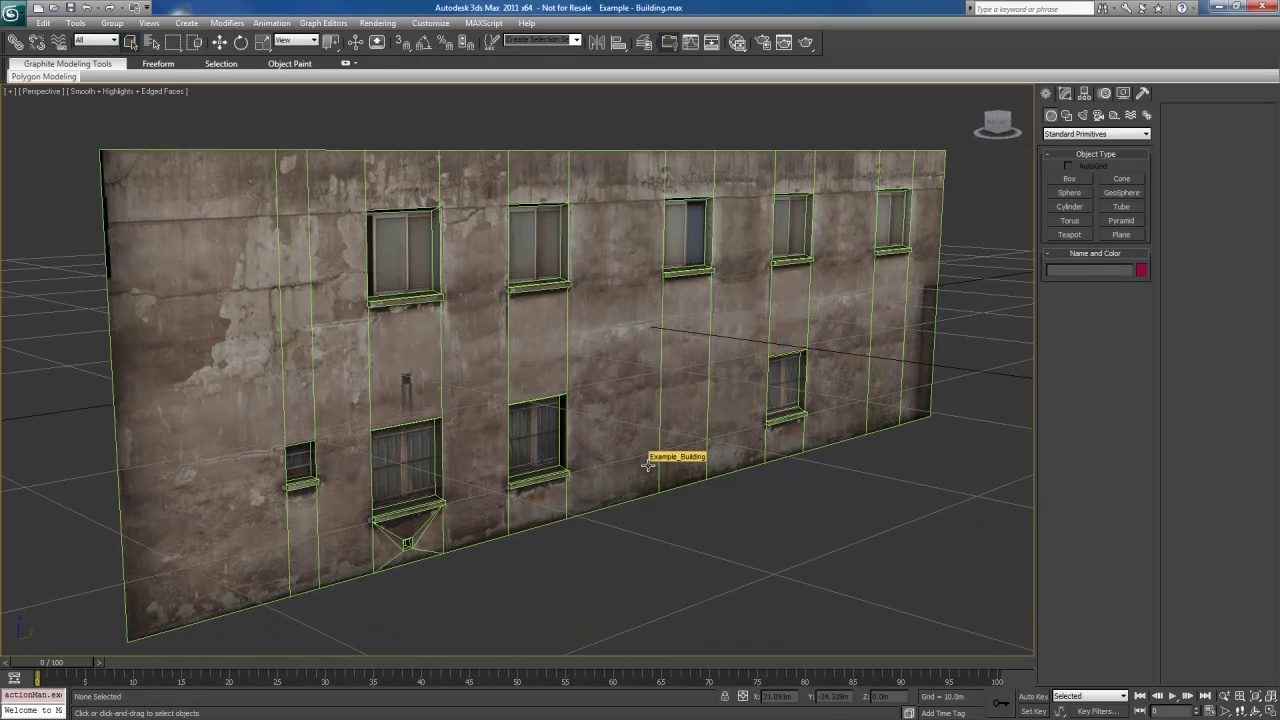
middle_click_drag(648, 465, 662, 476, "alt")
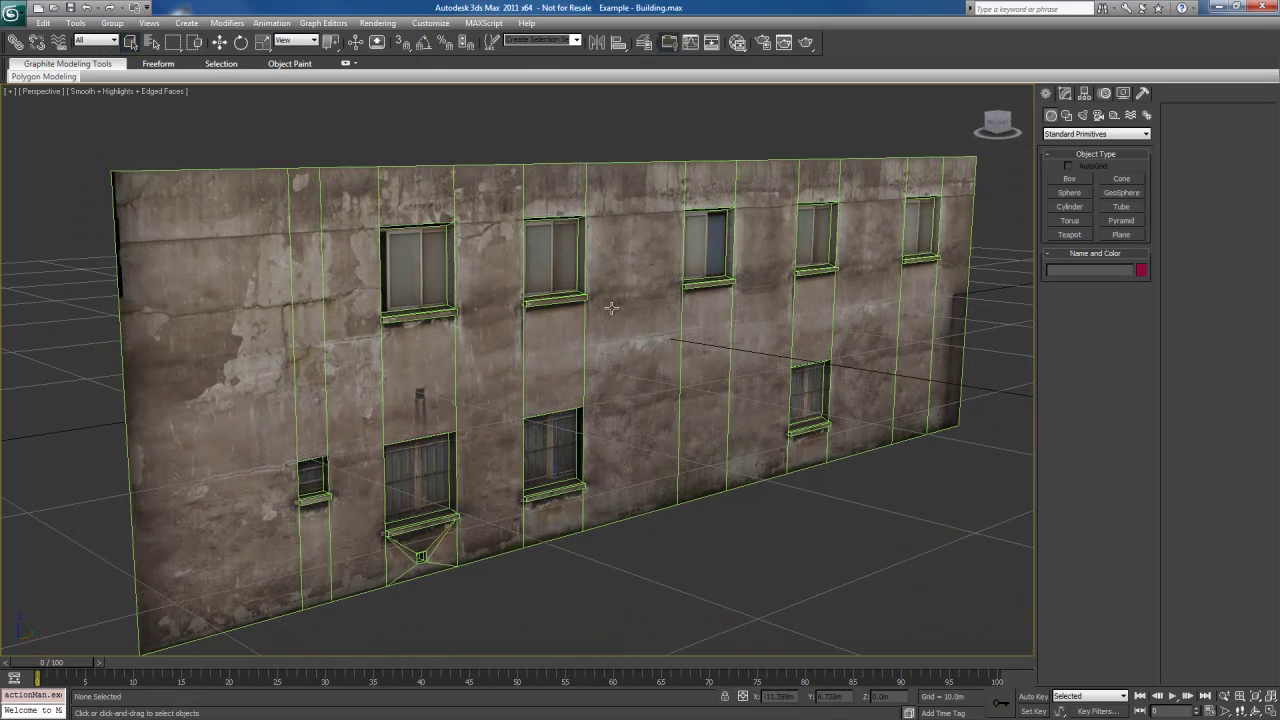
middle_click_drag(656, 387, 656, 371)
left_click(663, 375)
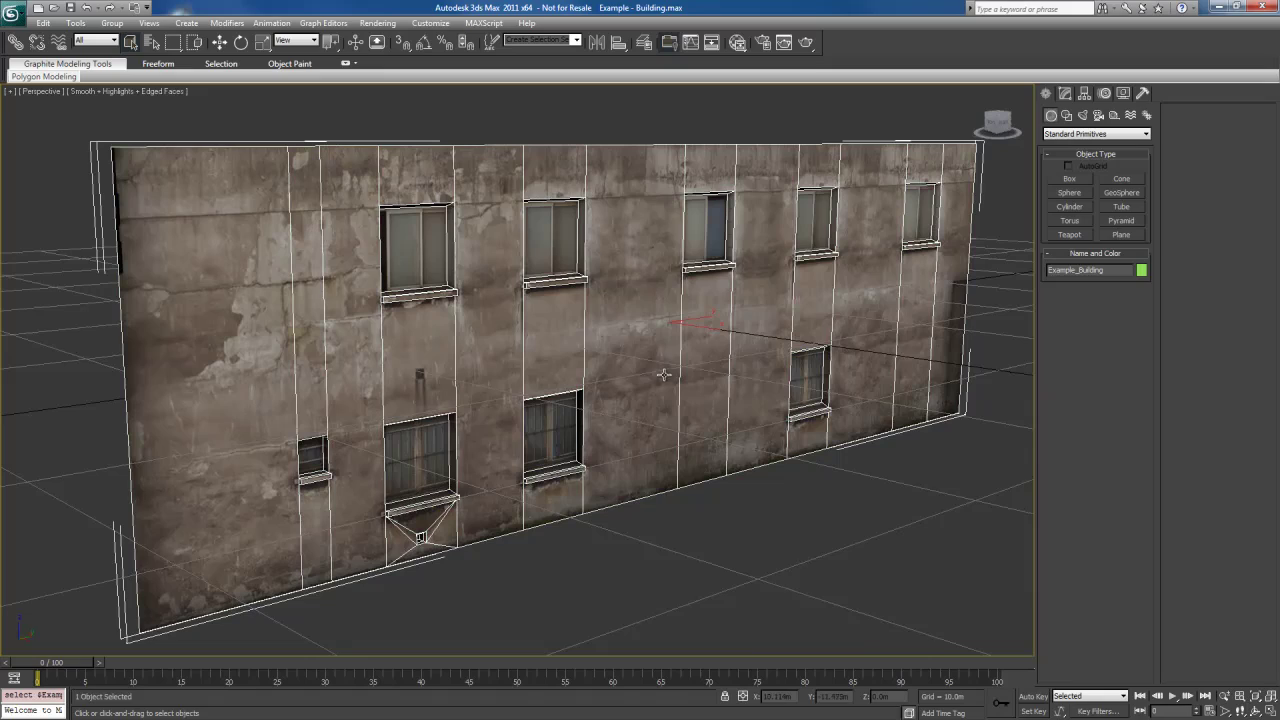
left_click(628, 114)
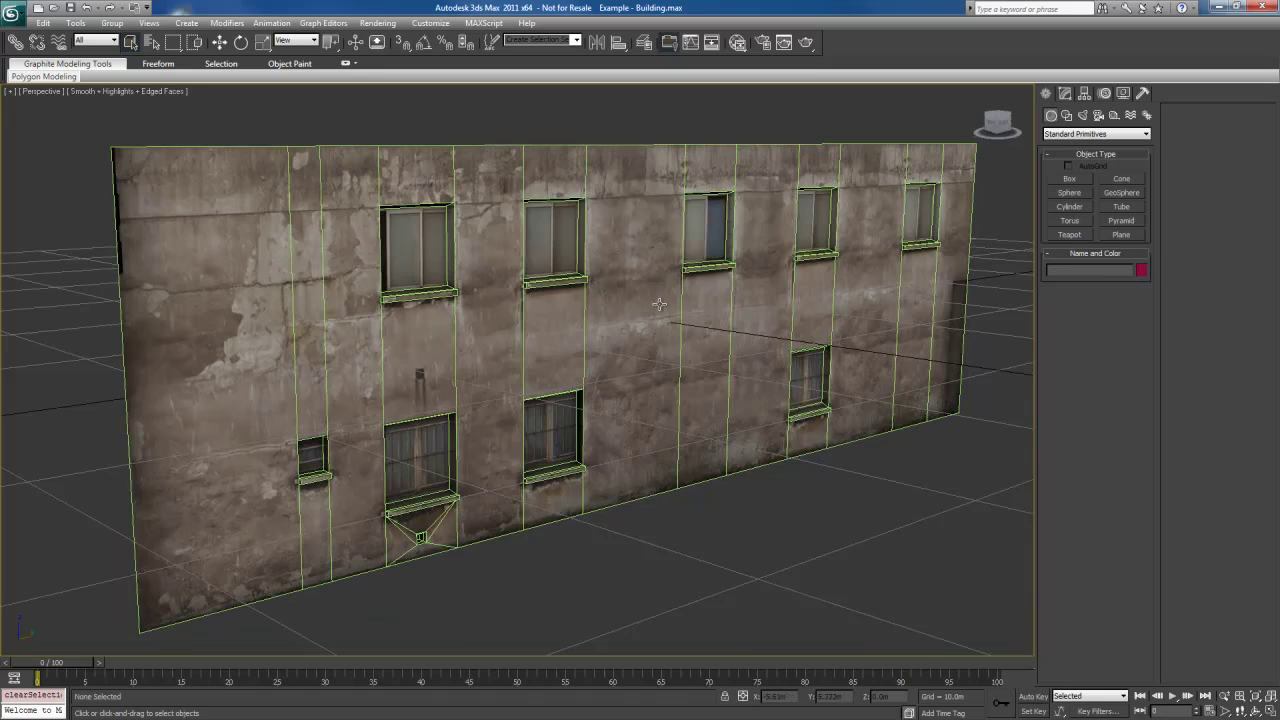
- Configure the Direct3D display driver in the viewport preferences to a download texture size of 512
left_click(430, 22)
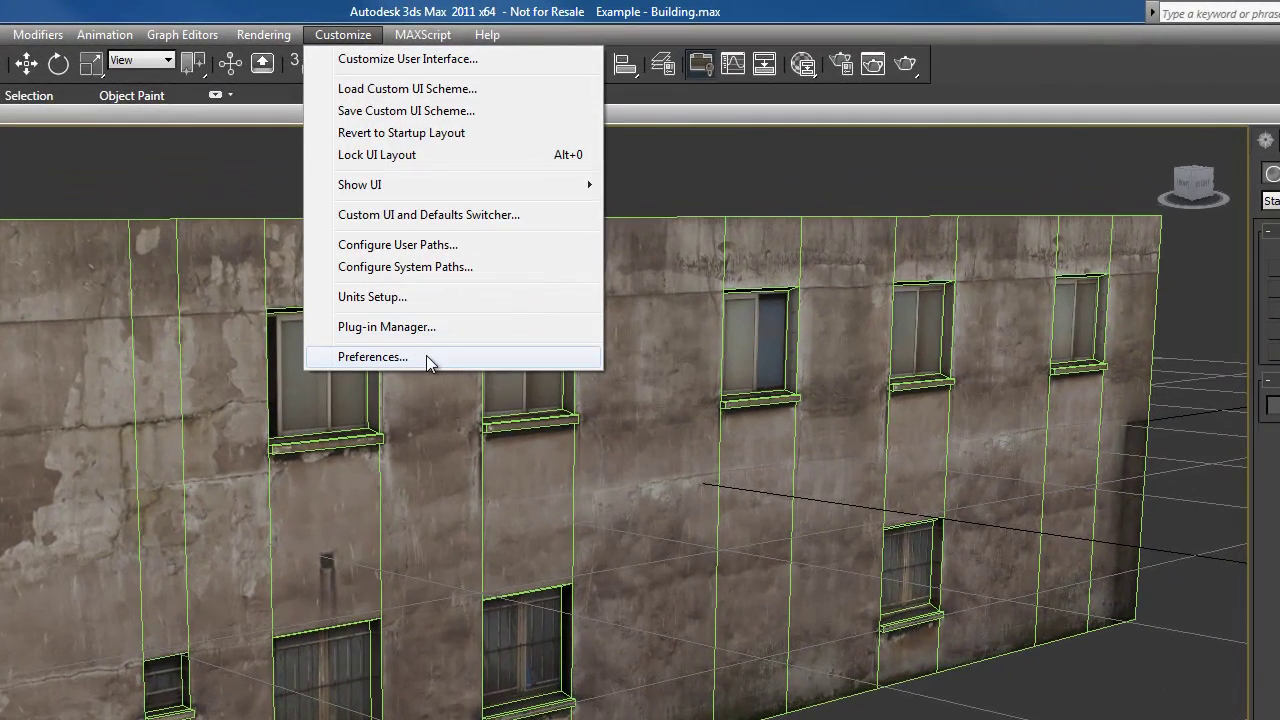
left_click(426, 355)
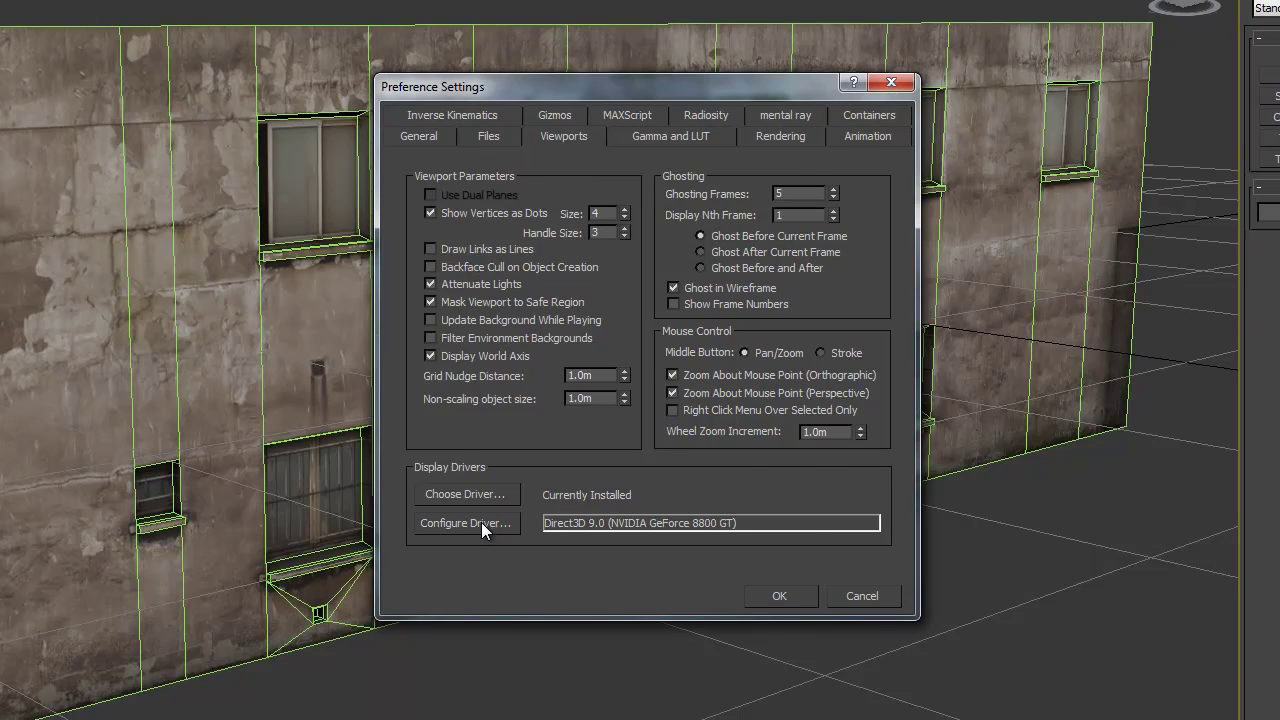
left_click(481, 522)
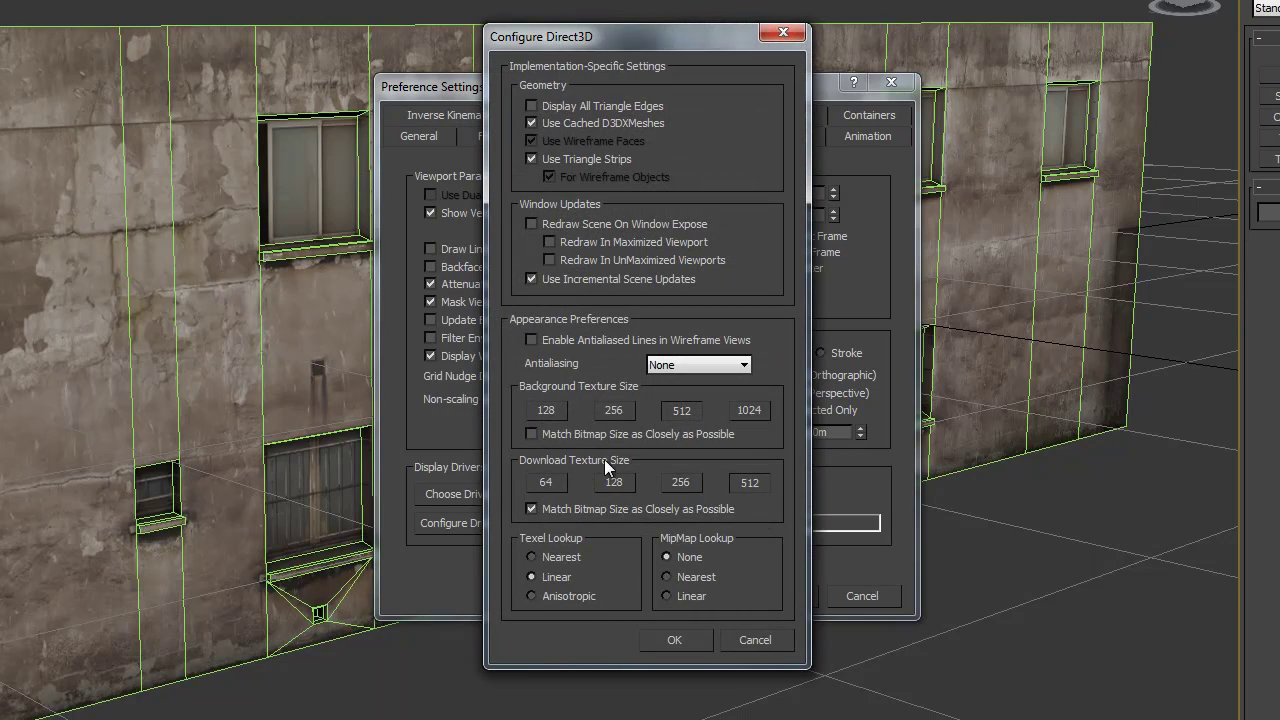
left_click(749, 483)
left_click(671, 640)
left_click(776, 596)
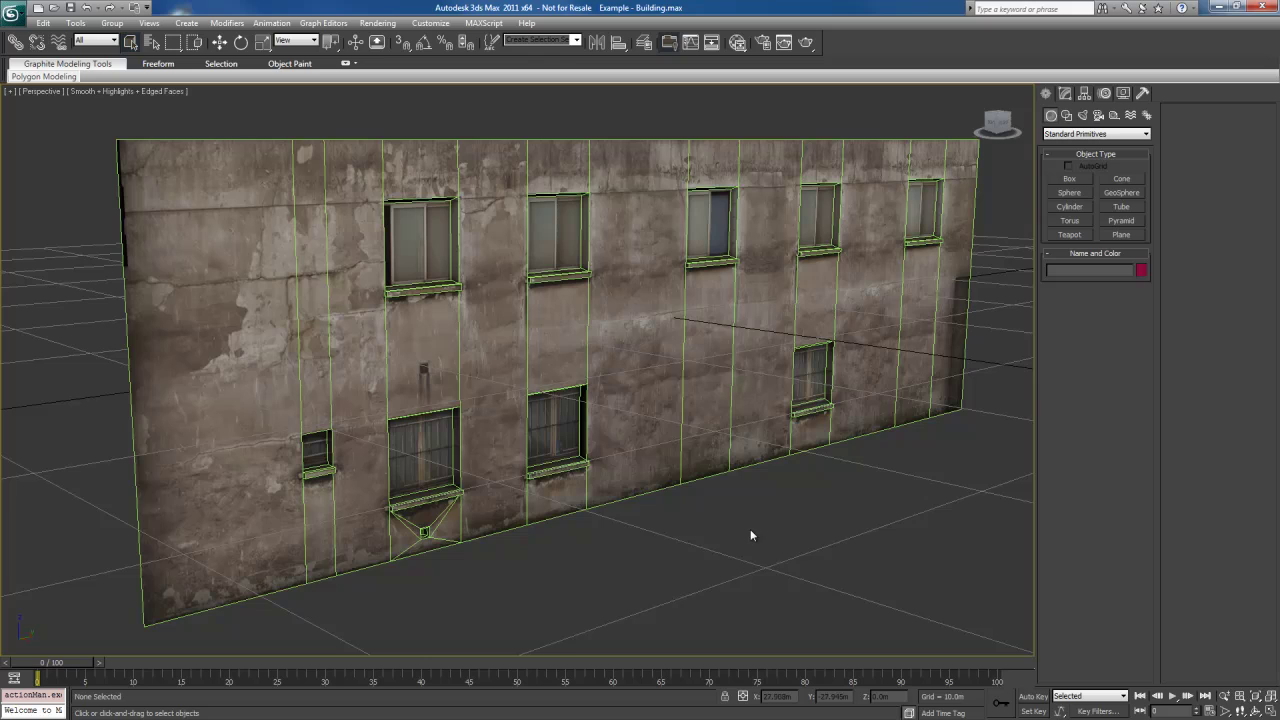
- Look up the hardware shading option among the perspective viewport's lighting and shadow settings, leaving it unchanged
left_click(120, 92)
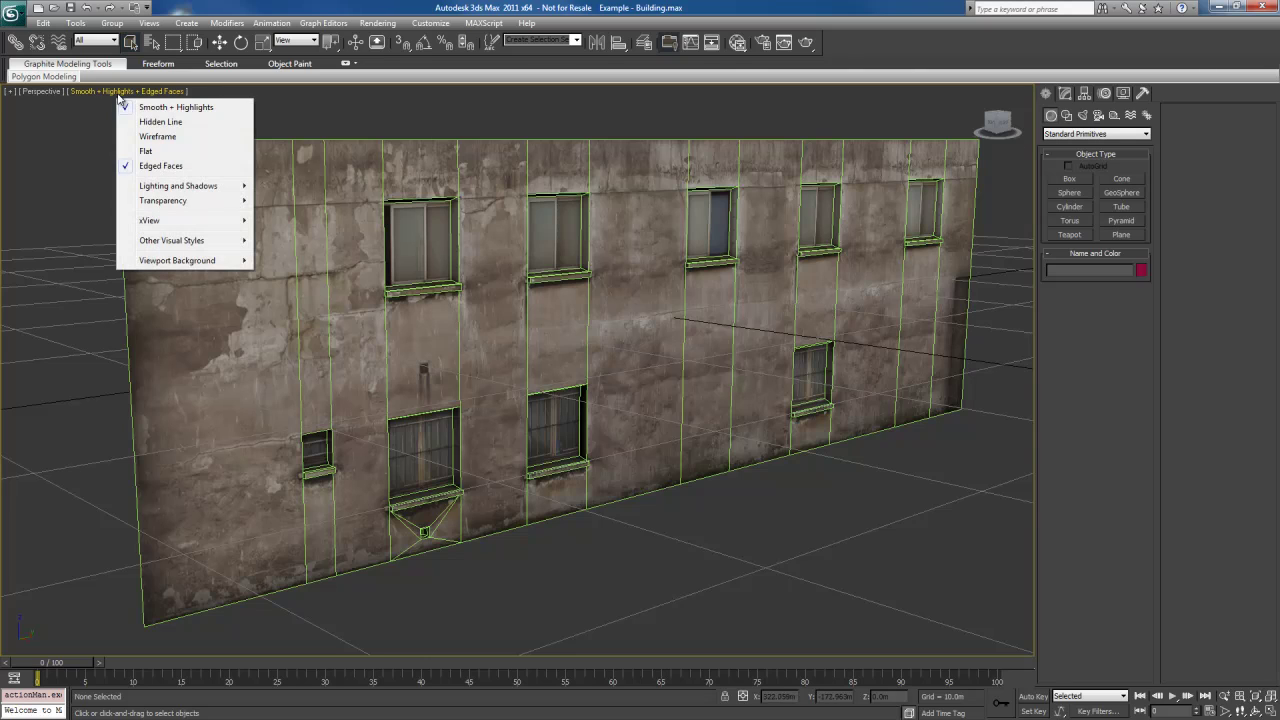
mouse_move(200, 187)
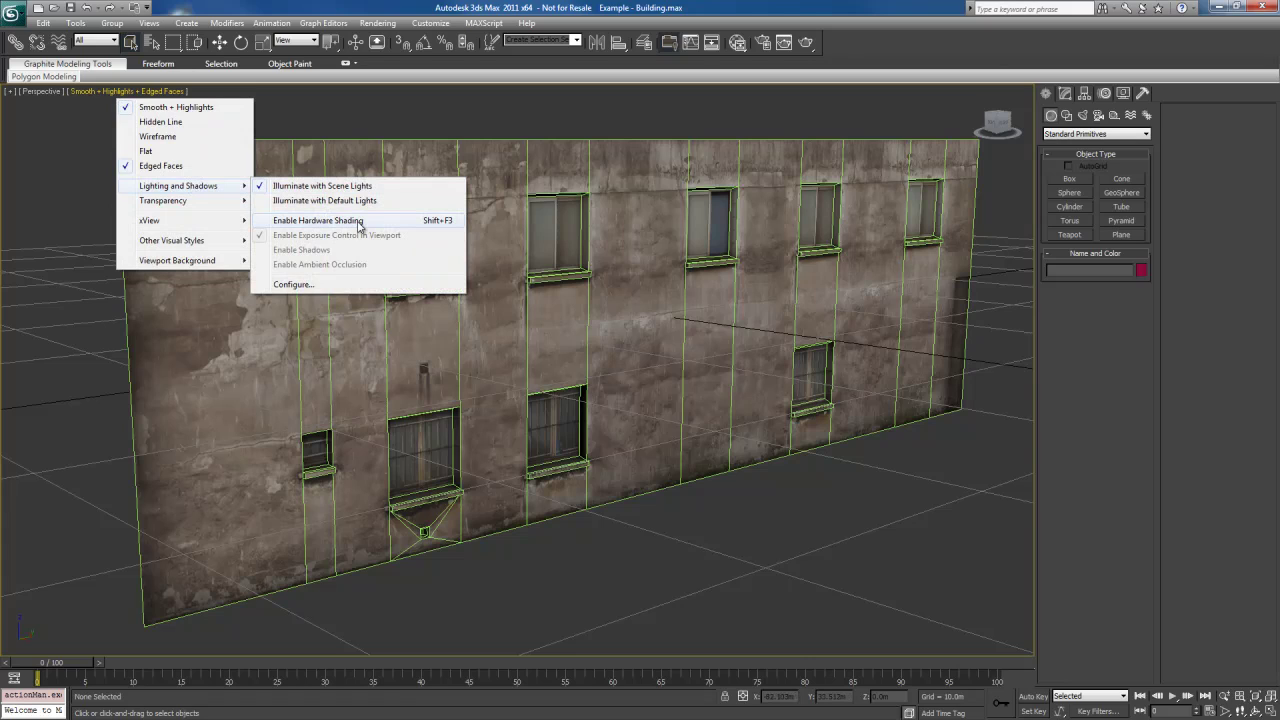
left_click(765, 476)
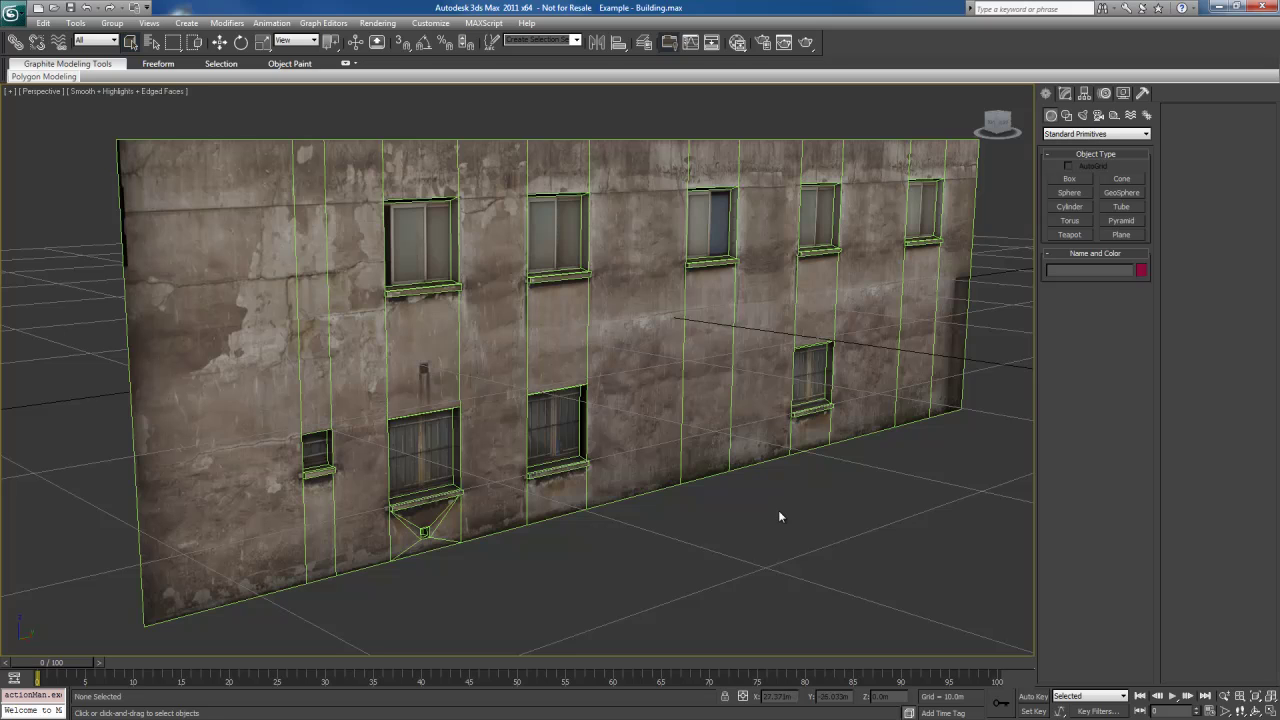
- Examine the whole building facade and its edge layout from several angles
middle_click_drag(778, 516, 708, 518, "alt")
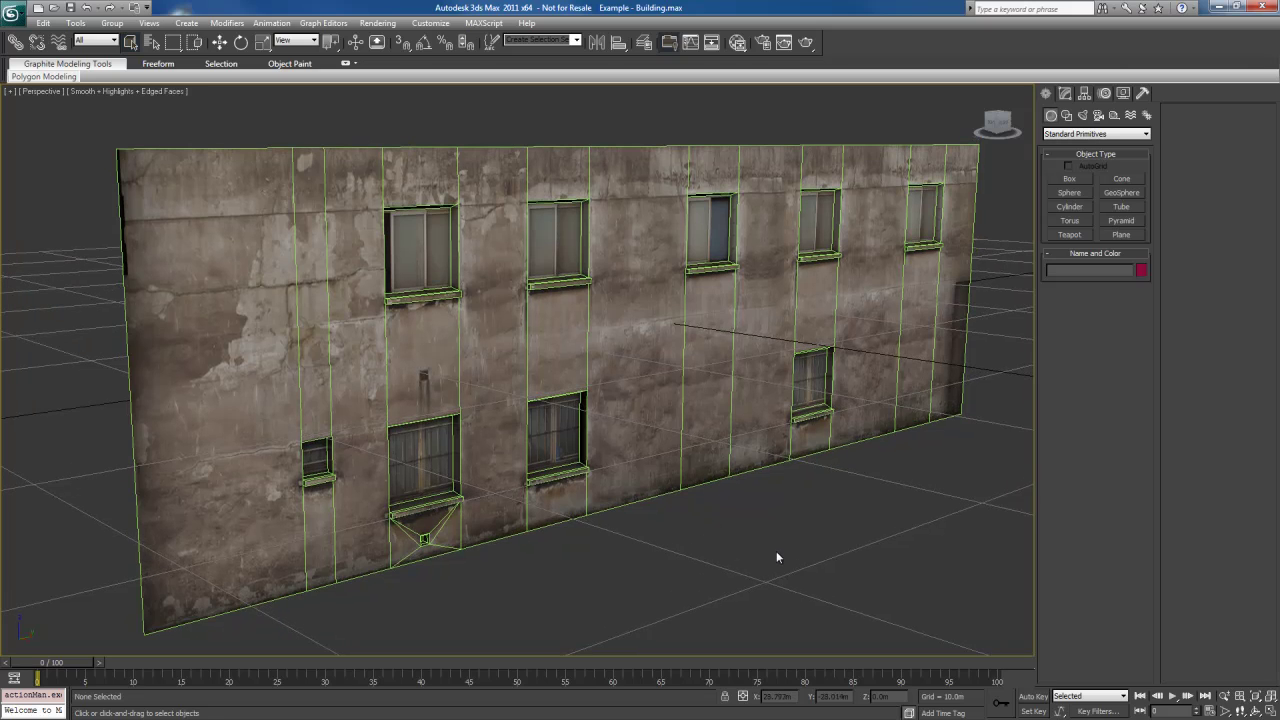
middle_click_drag(776, 551, 655, 526, "alt")
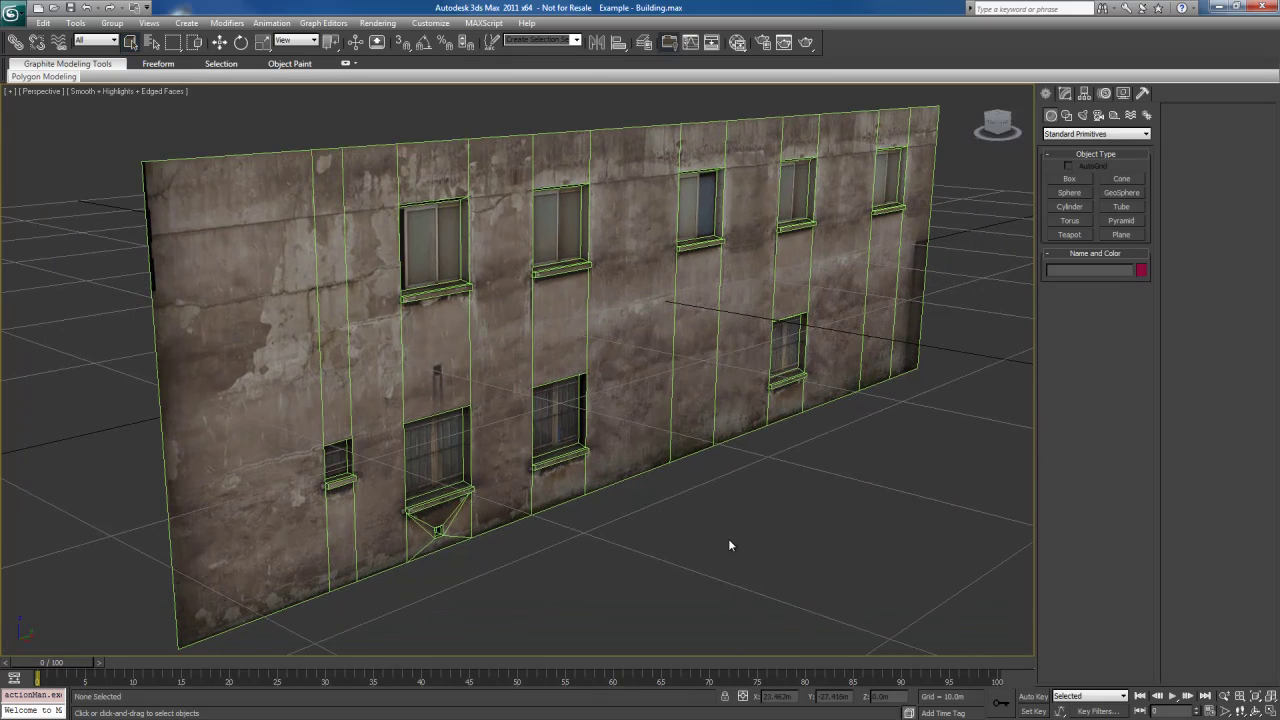
mouse_move(726, 543)
middle_mouse_down("alt")
mouse_move(737, 537)
mouse_move(734, 547)
middle_mouse_up("alt")
left_click(604, 389)
middle_click_drag(762, 462, 695, 485, "alt")
scroll(704, 499, "down", 3)
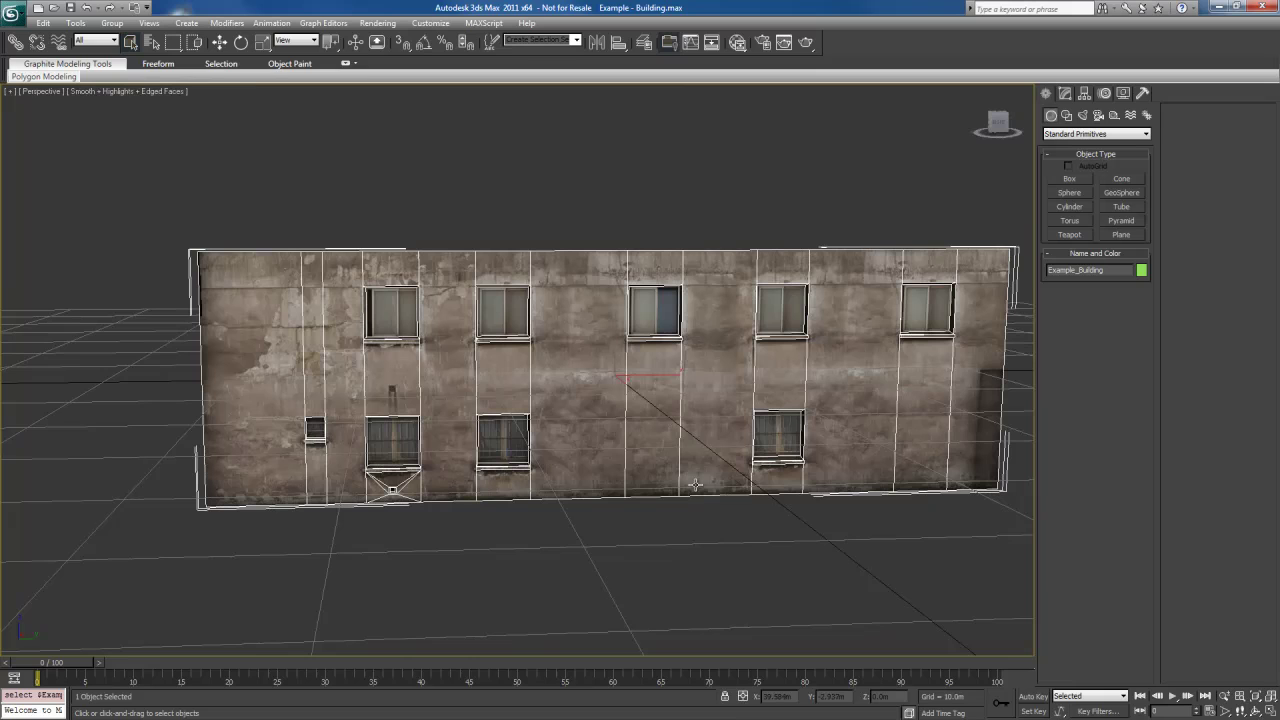
middle_click_drag(807, 477, 718, 481, "alt")
- Inspect the recessed upper windows and their protruding ledges up close from the side
scroll(697, 479, "up", 4)
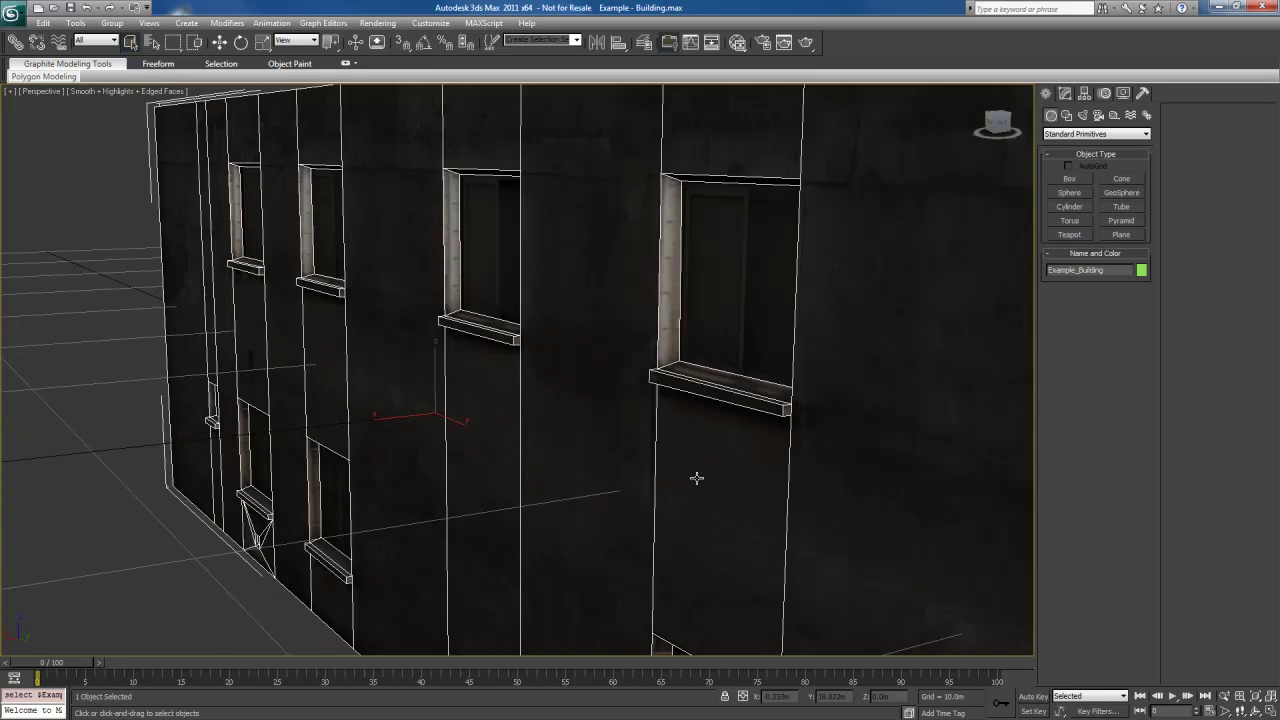
middle_click_drag(586, 410, 710, 481)
scroll(694, 437, "up", 3)
middle_click_drag(694, 437, 708, 461, "alt")
middle_click_drag(708, 461, 748, 481)
scroll(694, 486, "down", 2)
scroll(700, 487, "up", 3)
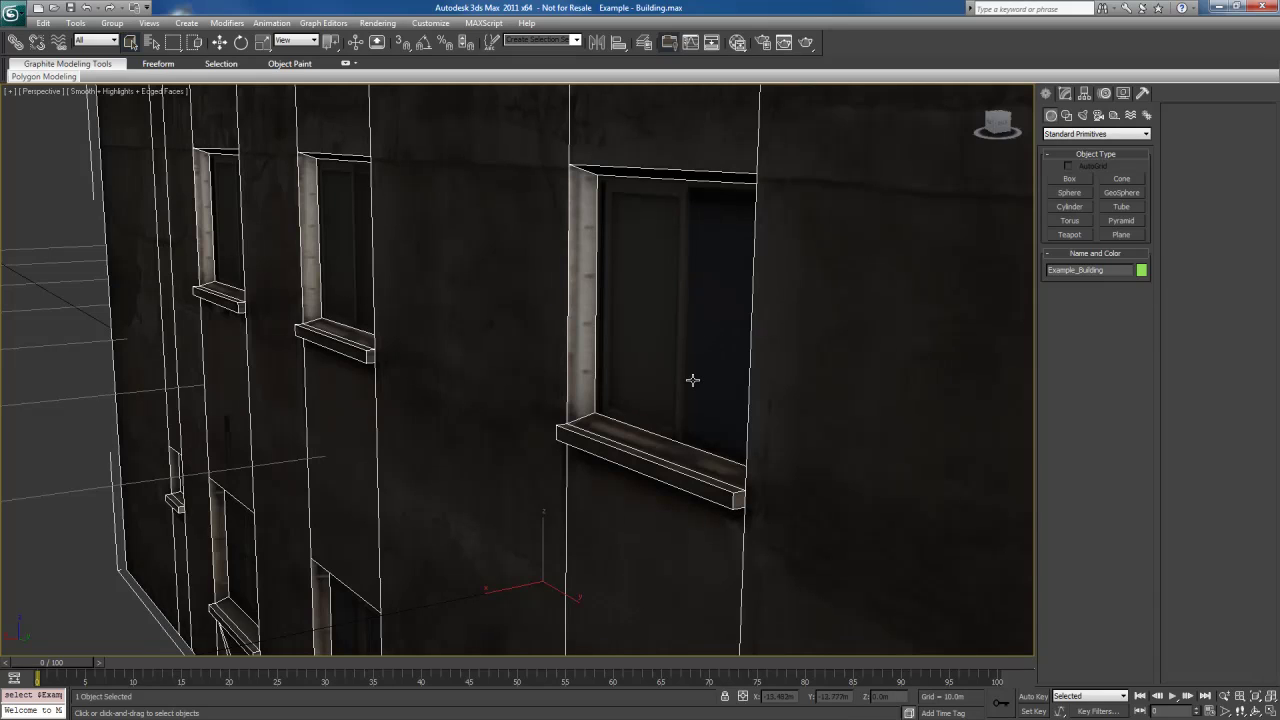
middle_click_drag(392, 424, 672, 318, "alt")
middle_click_drag(672, 318, 630, 337, "alt")
- Examine the lower windows, their sills and the small wall opening below, then deselect the building
middle_click_drag(540, 421, 570, 365)
middle_click_drag(620, 400, 606, 394, "alt")
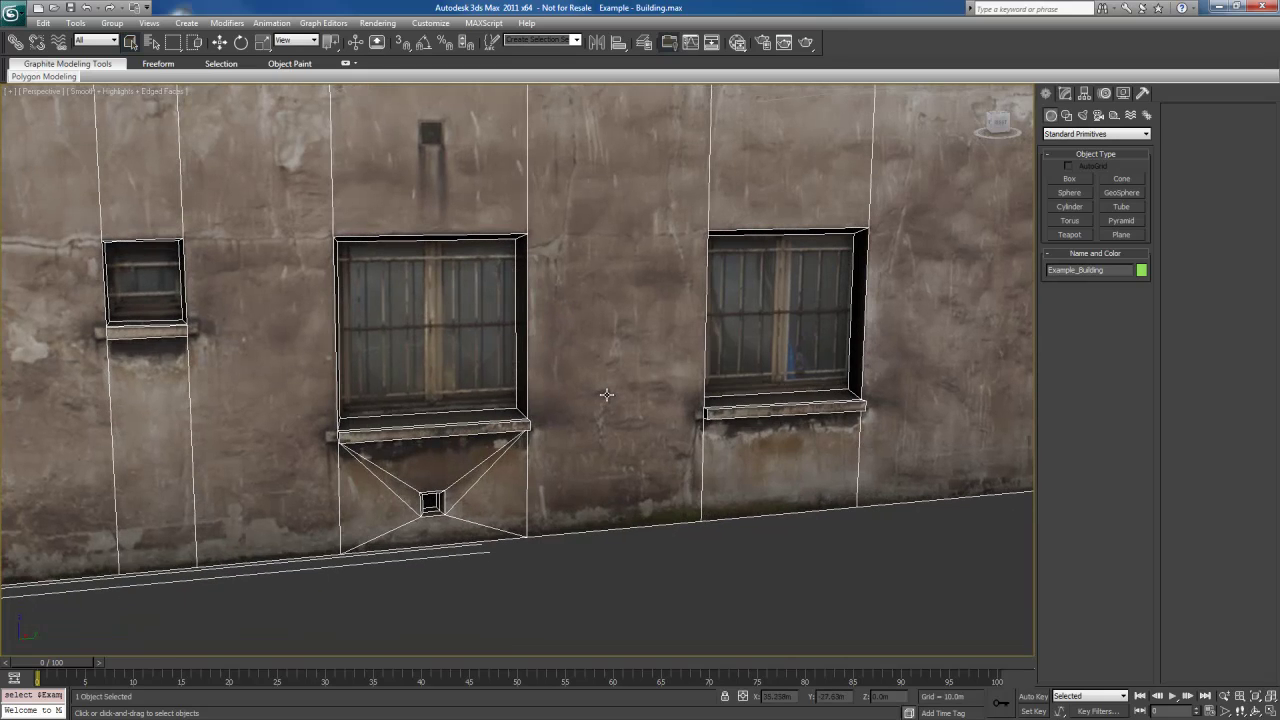
middle_click_drag(564, 339, 655, 382)
middle_click_drag(535, 375, 566, 383, "alt")
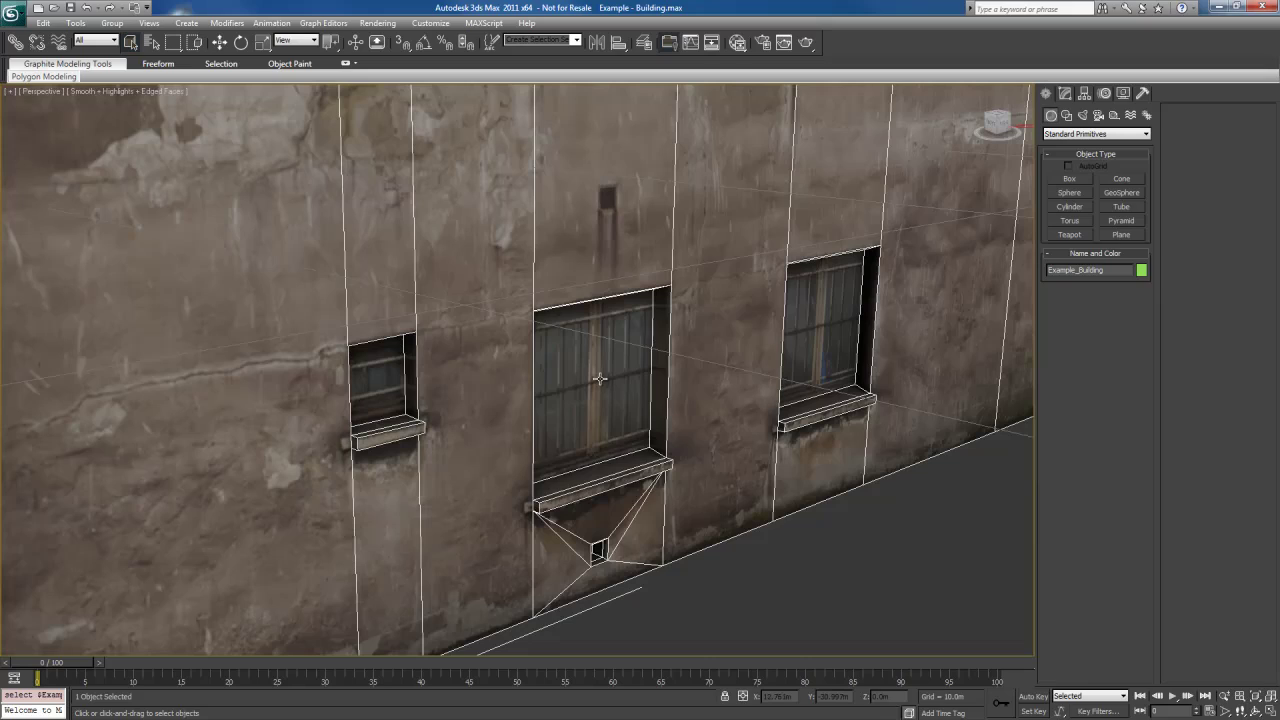
scroll(600, 378, "down", 6)
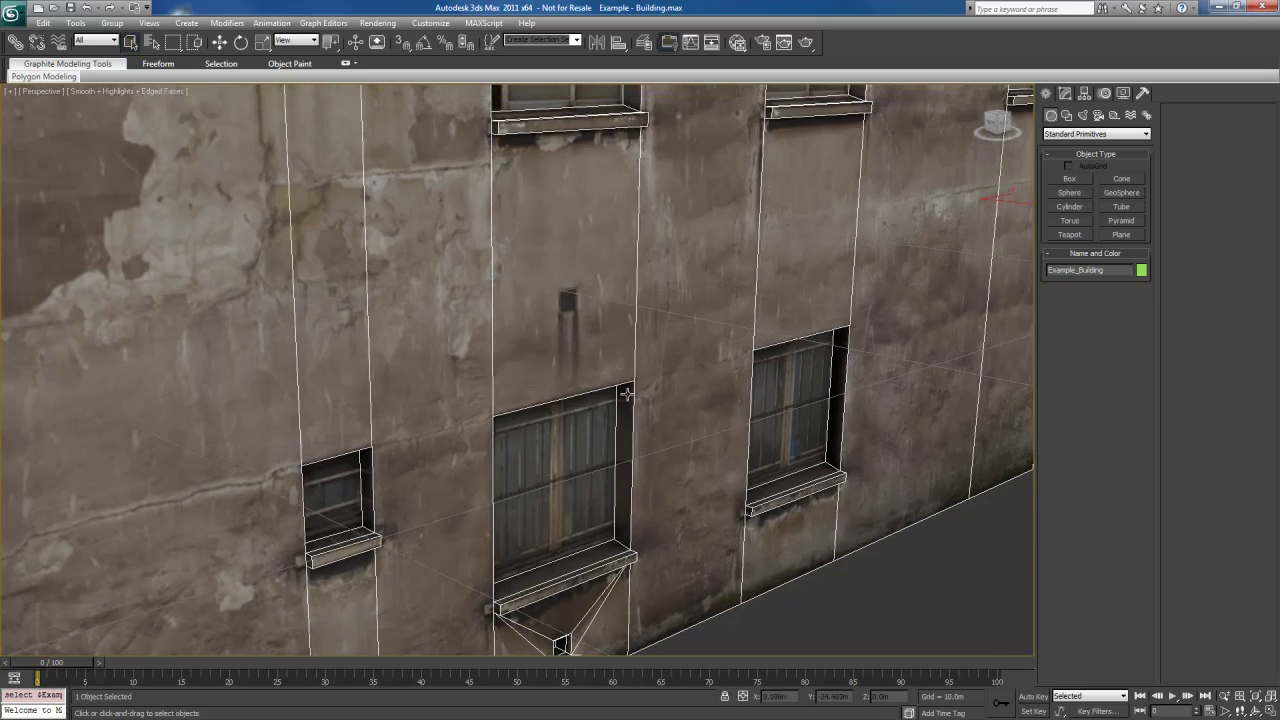
middle_click_drag(644, 375, 620, 338, "alt")
scroll(643, 395, "down", 3)
left_click(805, 421)
middle_click_drag(805, 421, 784, 415)
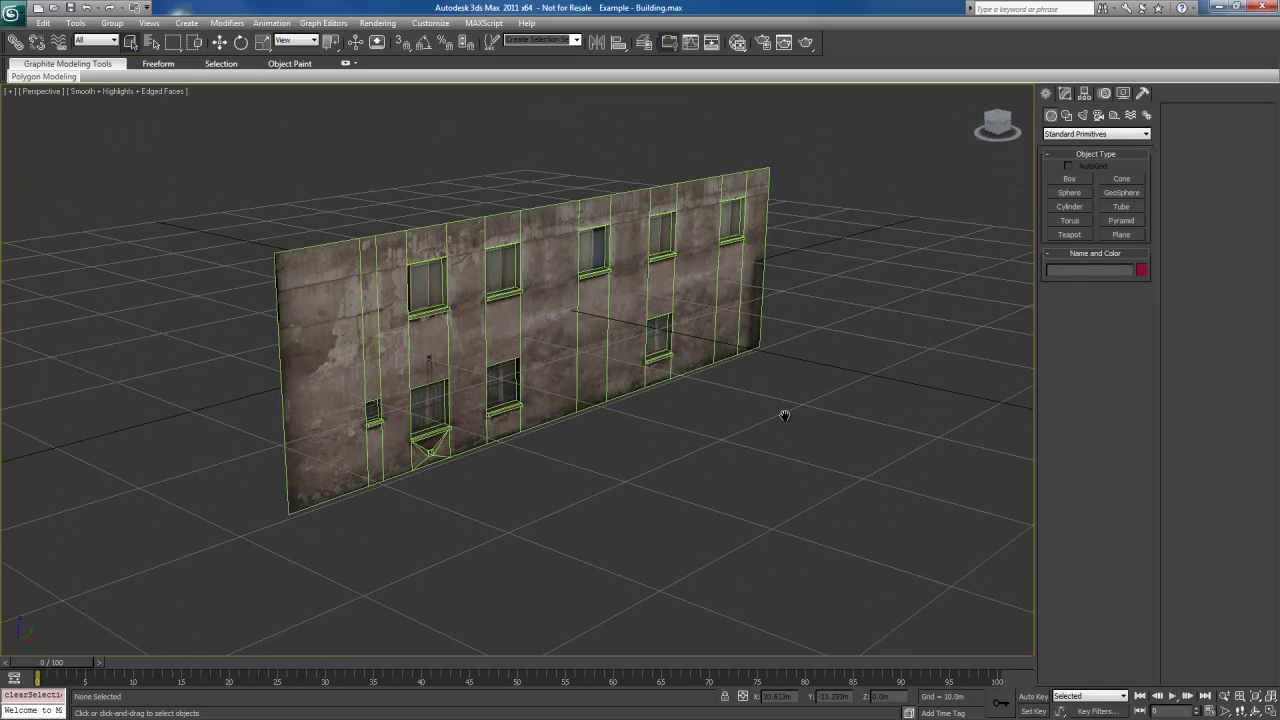
- Create a ground plane about 36.4 m by 10.3 m in front of the building, with one length and one width segment
right_click(793, 410)
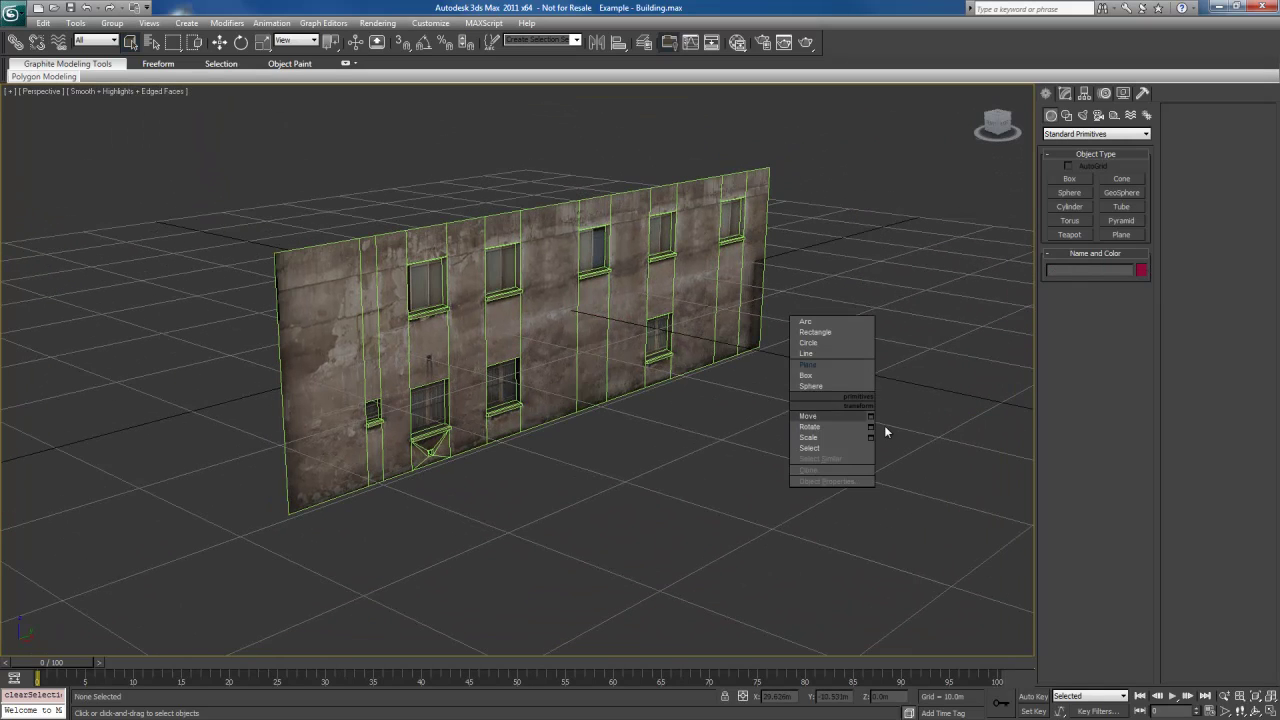
left_click(836, 367)
left_click_drag(777, 388, 552, 601)
right_click(741, 482)
key("1")
left_click_drag(1137, 334, 1134, 400)
- Convert the new plane to an Editable Poly
middle_click_drag(760, 400, 766, 458, "alt")
right_click(770, 390)
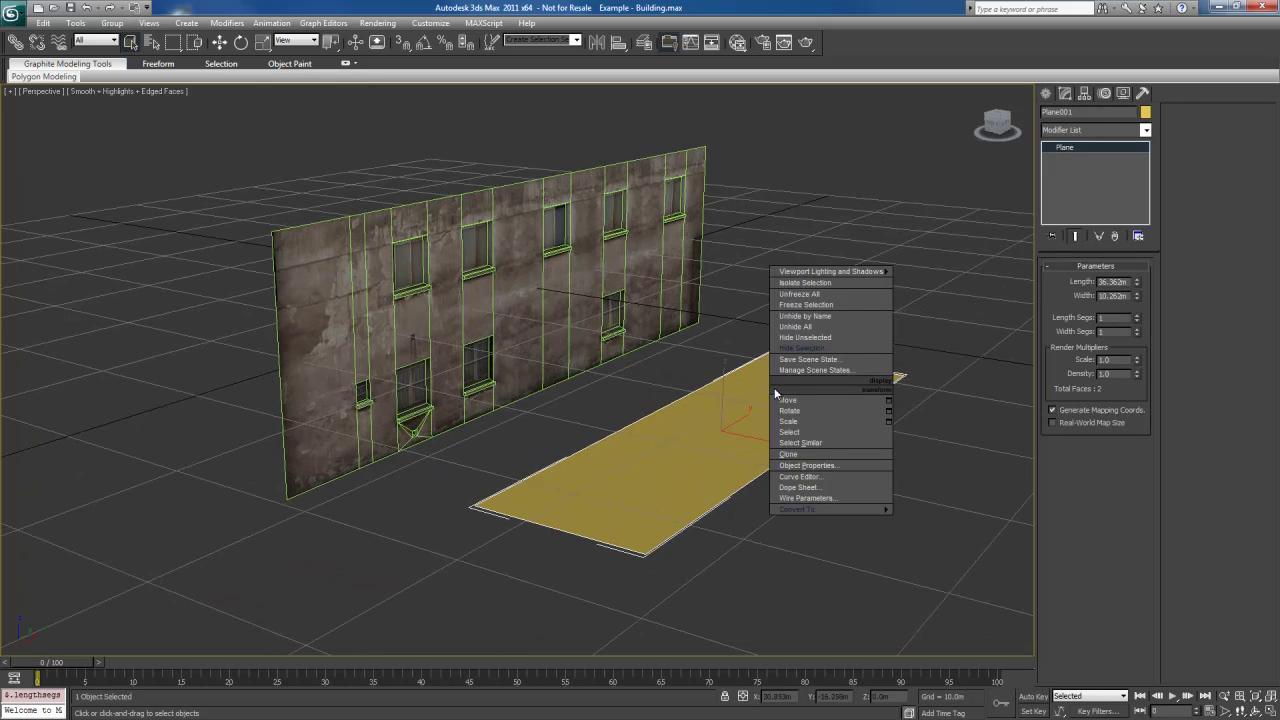
mouse_move(852, 508)
left_click(942, 520)
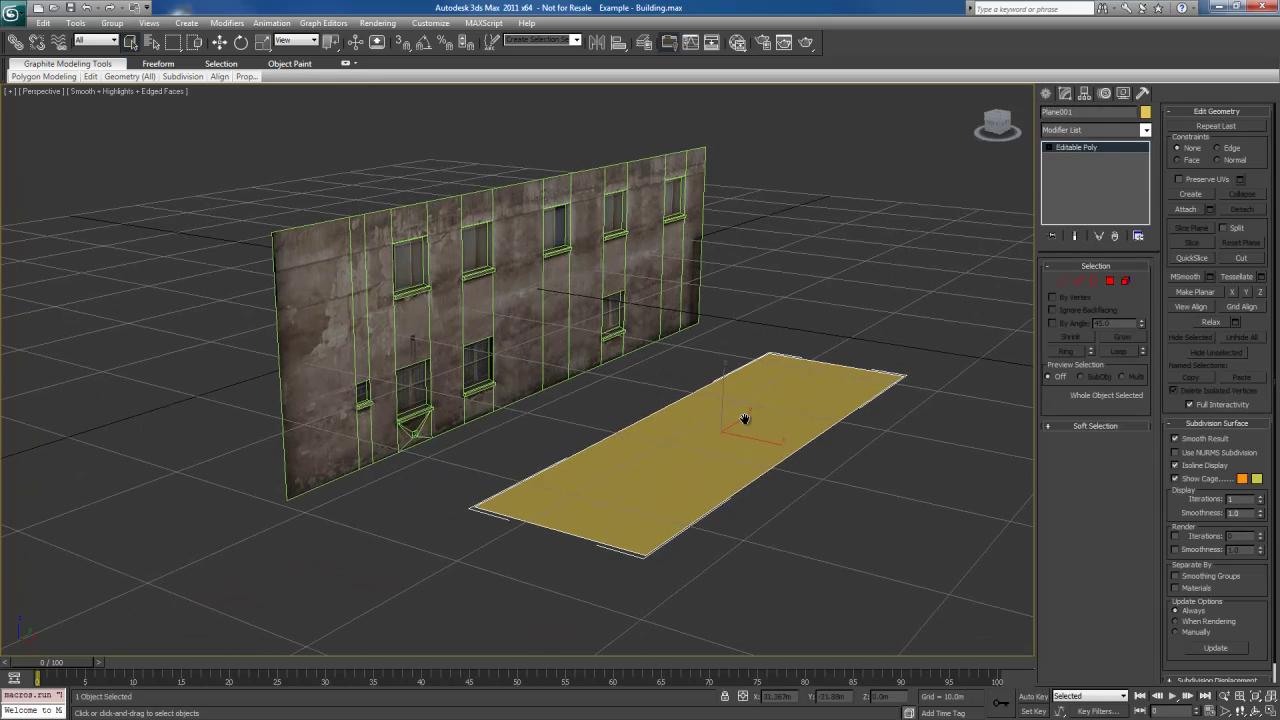
mouse_move(797, 417)
middle_mouse_down()
mouse_move(821, 415)
mouse_move(791, 416)
mouse_move(811, 407)
mouse_move(794, 434)
middle_mouse_up()
- Check that snapping targets vertices, and move one corner vertex of the plane onto the facade's upper-left corner
key("1")
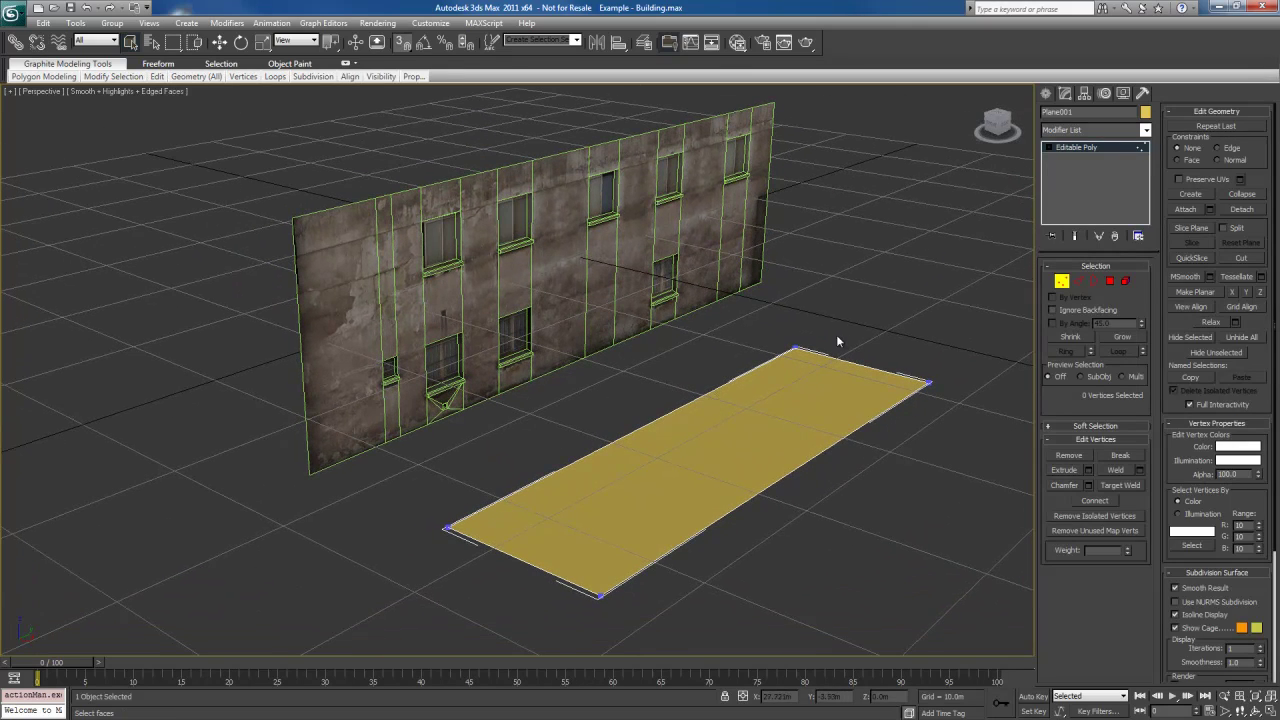
right_click(406, 43)
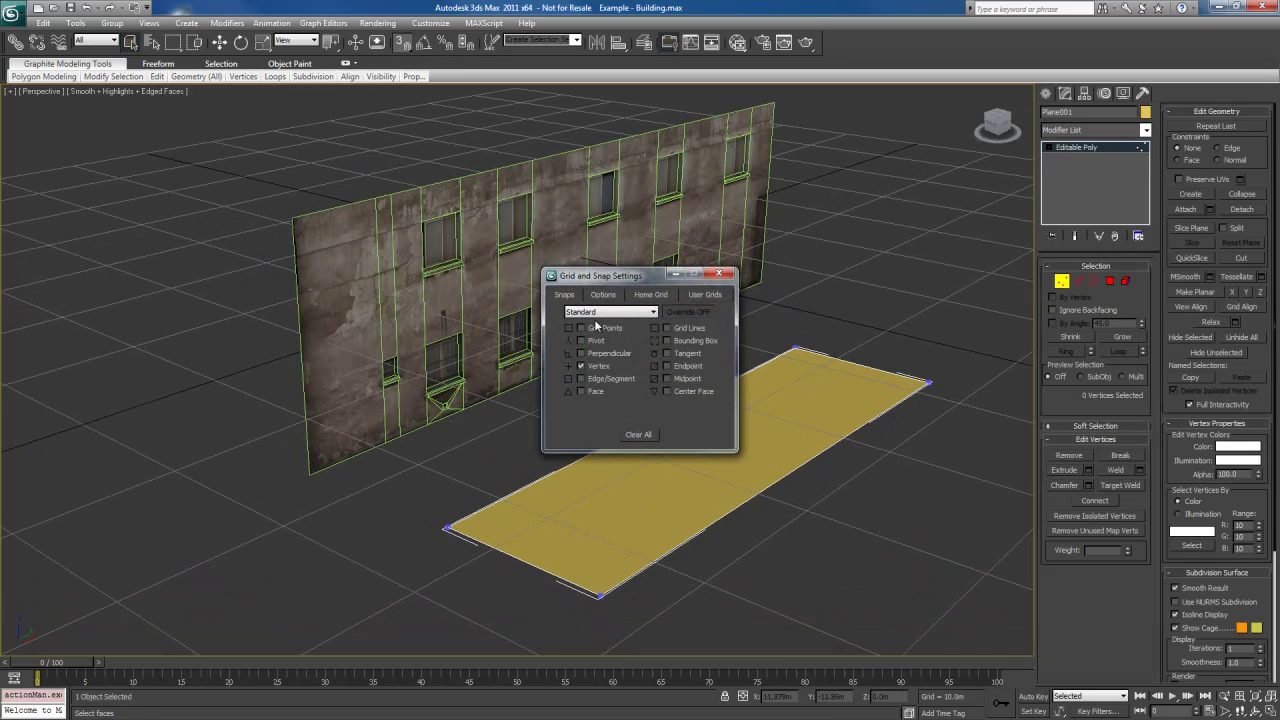
left_click(718, 273)
mouse_move(750, 284)
middle_mouse_down()
mouse_move(709, 309)
mouse_move(743, 286)
middle_mouse_up()
left_click_drag(513, 508, 618, 586)
key("w")
left_click_drag(537, 537, 294, 245)
- Snap a second corner vertex of the plane onto the facade's upper-right corner
middle_click_drag(914, 343, 731, 363, "alt")
left_click_drag(338, 392, 480, 508)
middle_click_drag(490, 512, 523, 520, "alt")
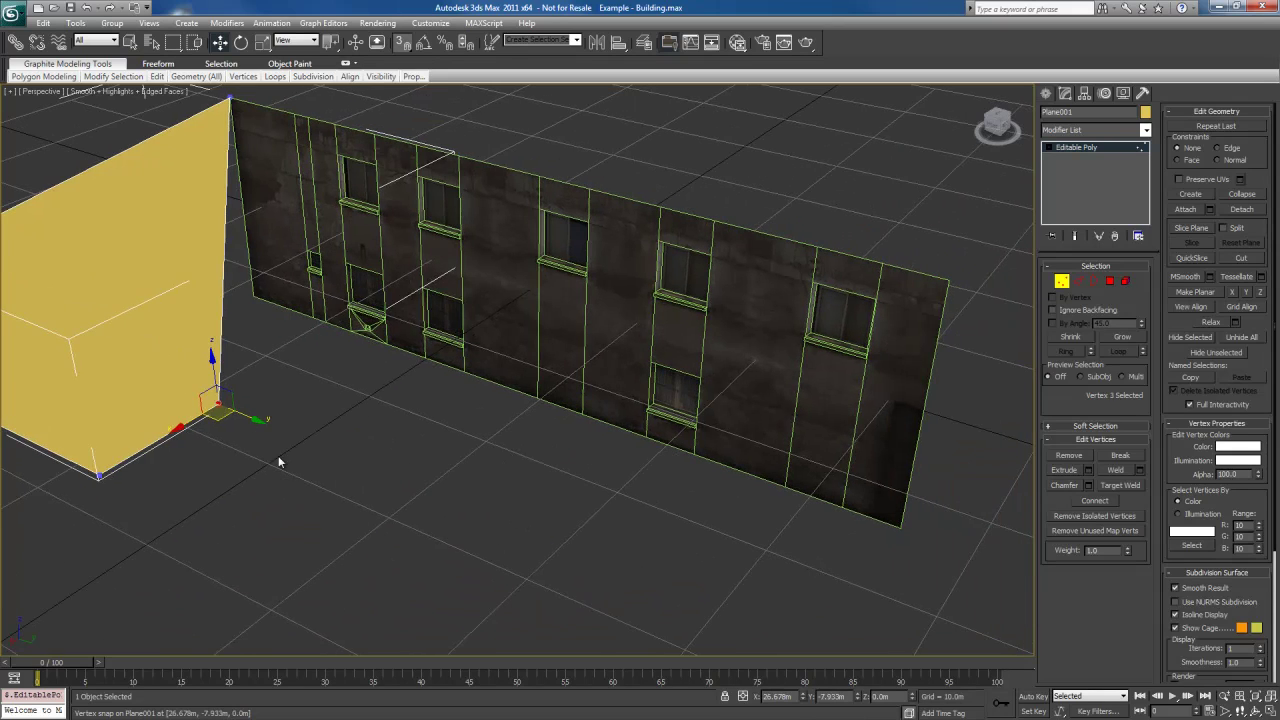
left_click_drag(218, 403, 947, 287)
- Snap a third corner vertex of the plane onto the facade's lower-right corner
middle_click_drag(462, 481, 592, 476)
left_click_drag(238, 437, 360, 542)
middle_click_drag(652, 557, 533, 529)
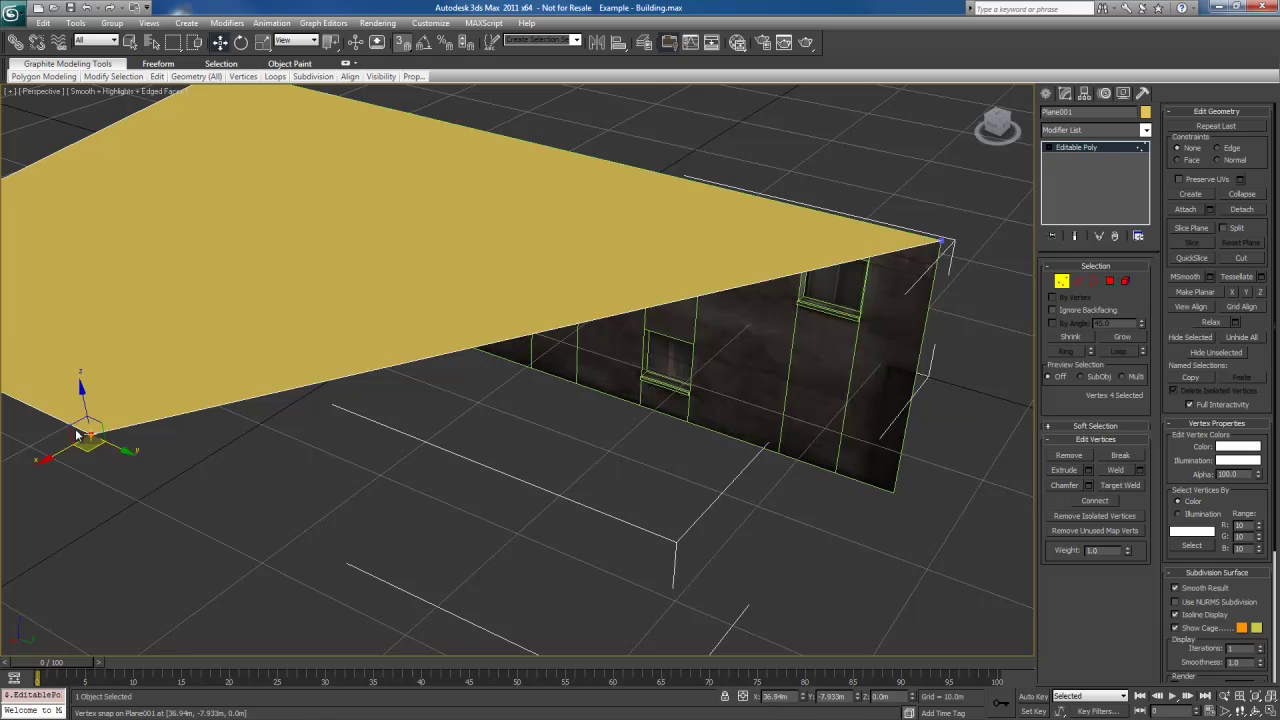
left_click_drag(80, 435, 893, 493)
- Snap the plane's last corner vertex onto the facade's lower-left corner and leave vertex editing
middle_click_drag(600, 487, 797, 545, "alt")
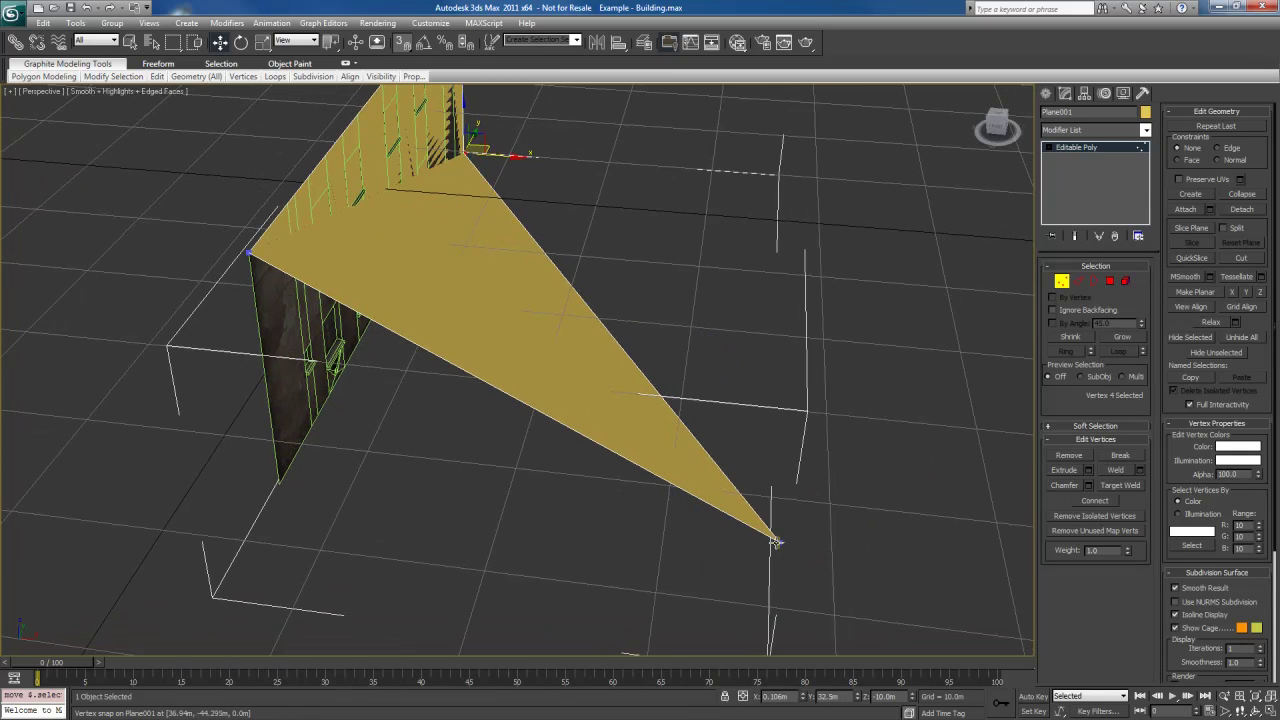
left_click_drag(779, 542, 280, 485)
middle_click_drag(615, 450, 755, 484, "alt")
key("1")
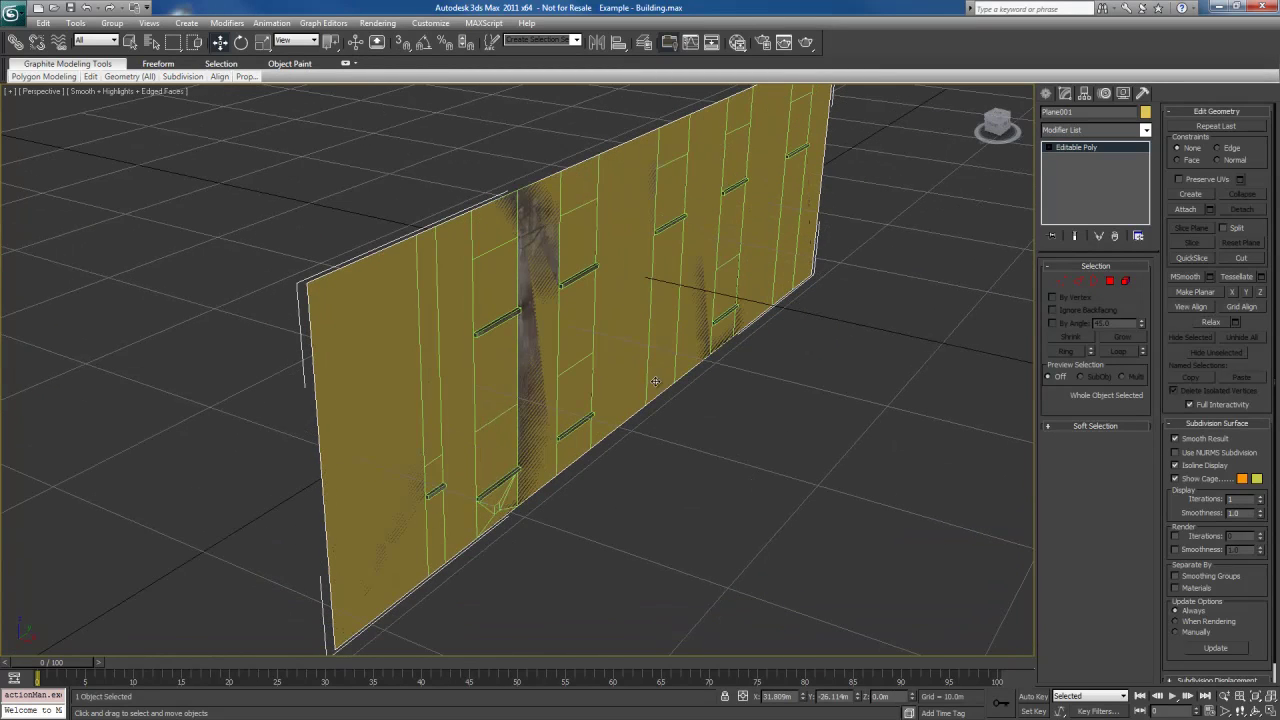
- Hide the Example_Building object and select the fitted plane
middle_click_drag(598, 371, 633, 409)
key("4")
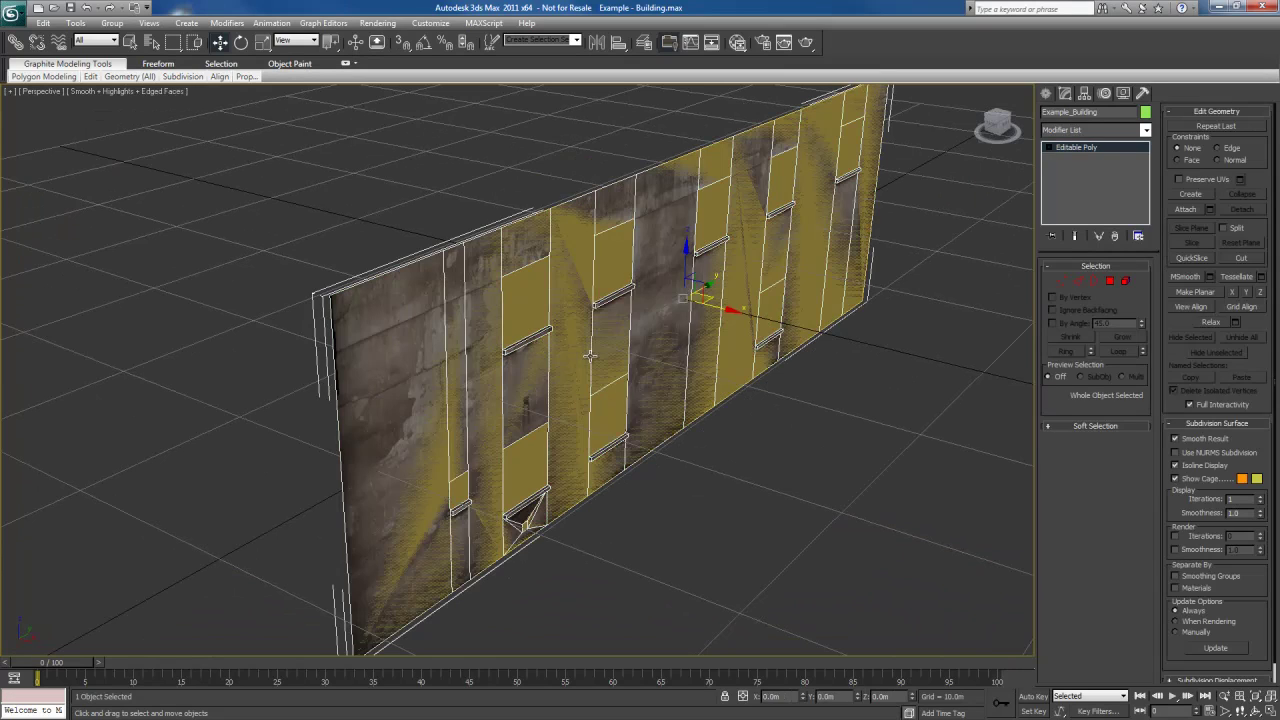
right_click(655, 333)
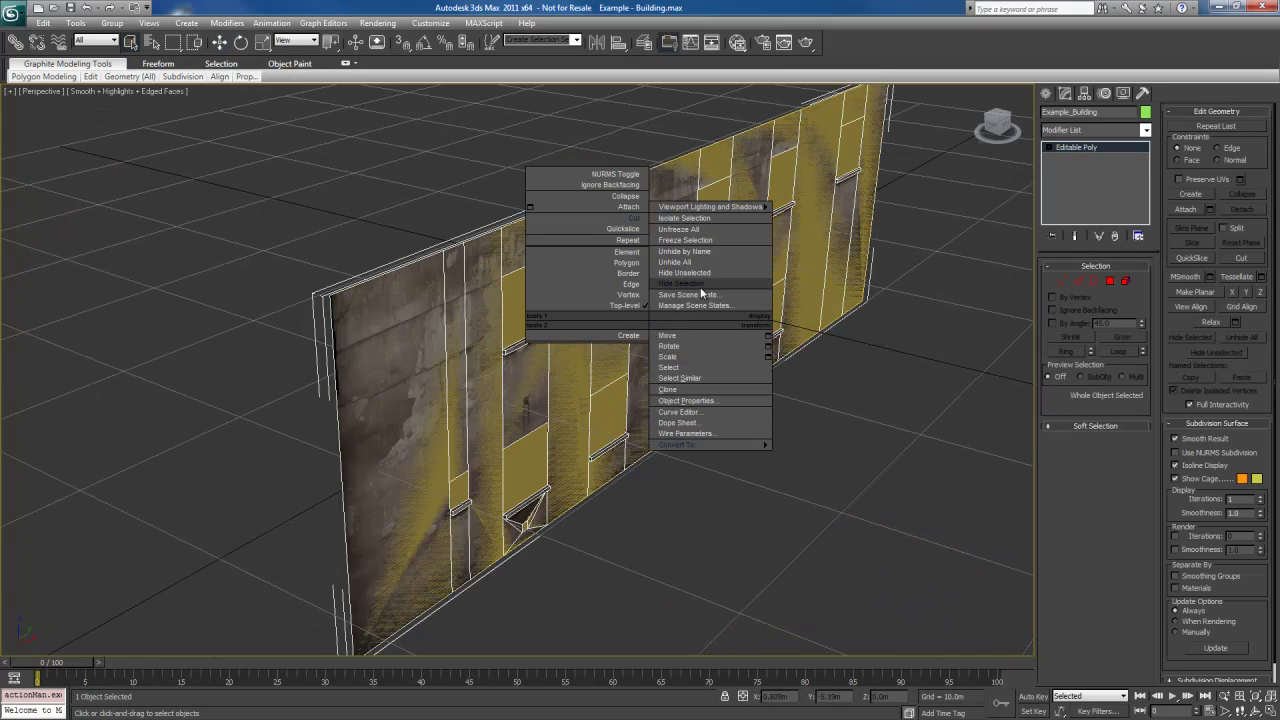
left_click(701, 285)
left_click(649, 306)
- Open the Slate Material Editor and load the Example Building material into its node view
middle_click_drag(681, 416, 713, 413)
key("m")
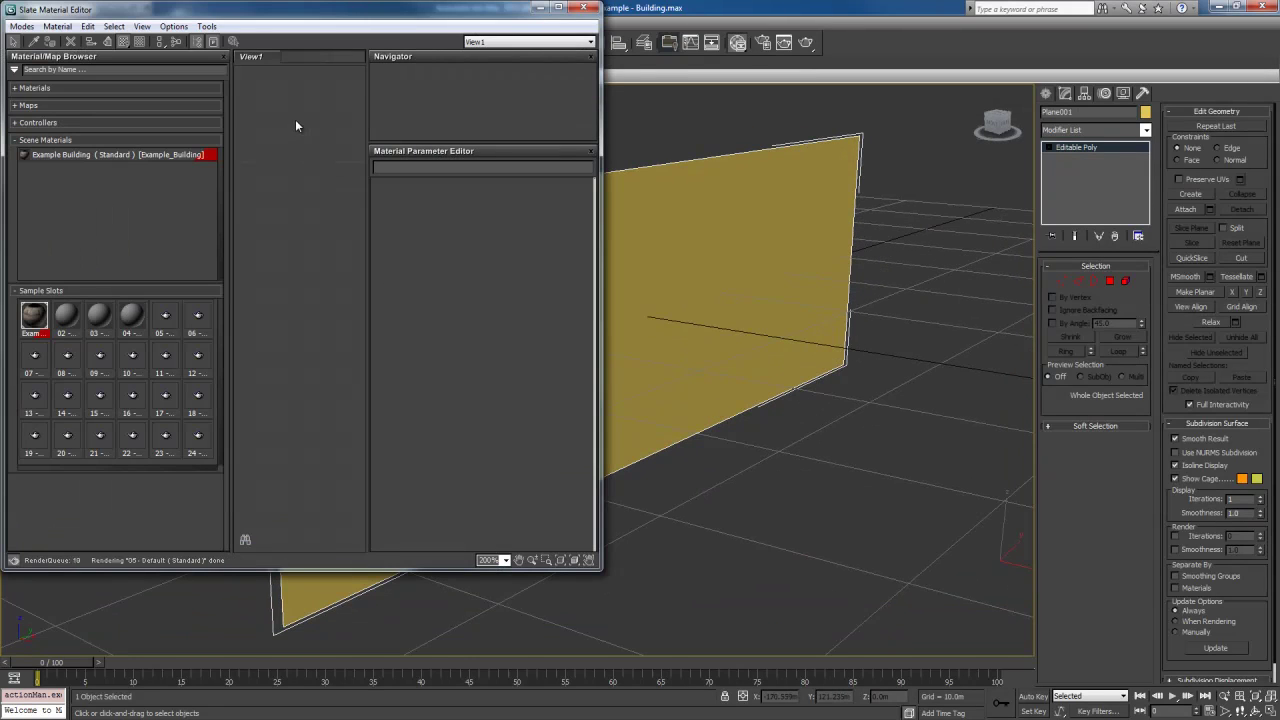
double_click(35, 318)
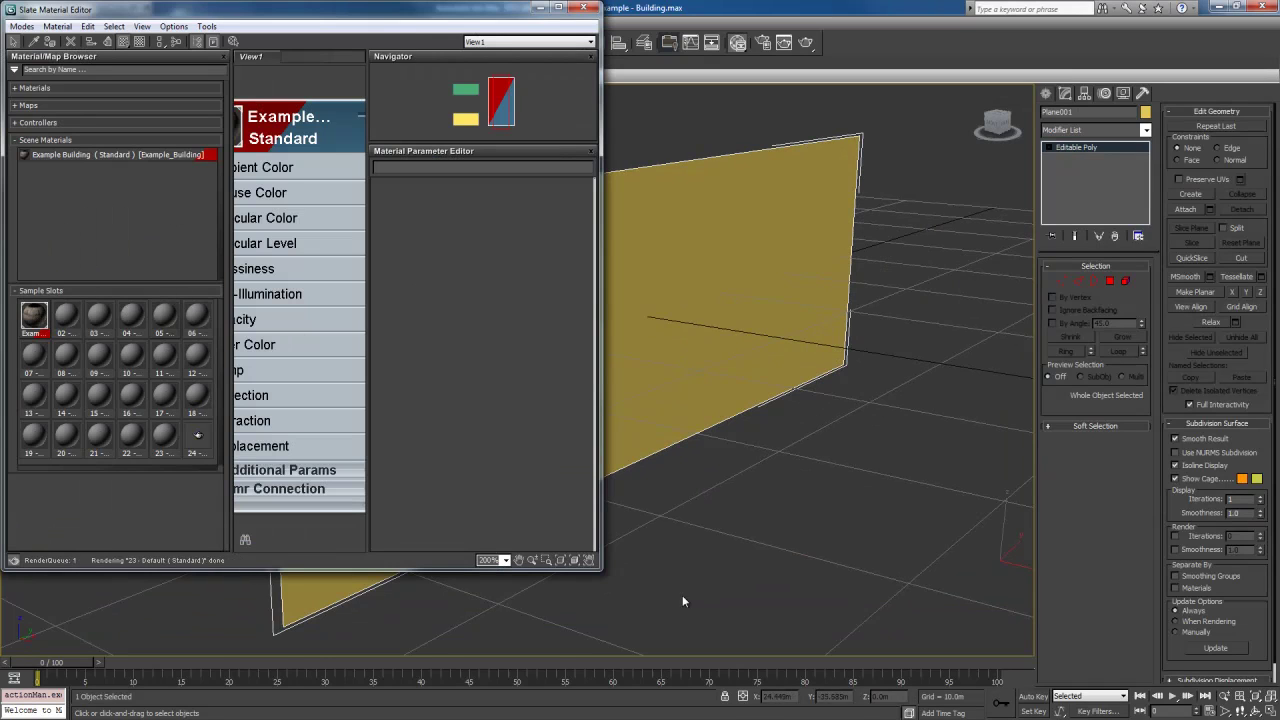
- Assign the Example Building material to the selected plane and close the material editor
double_click(446, 14)
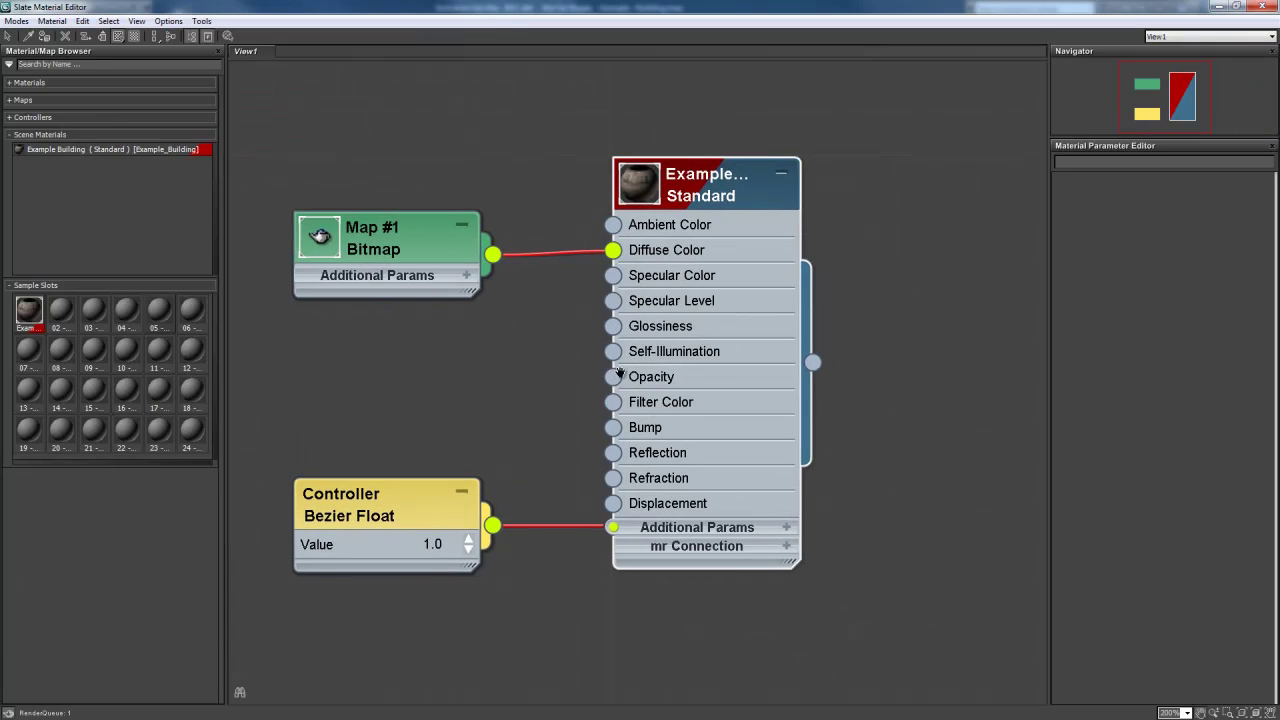
middle_click_drag(620, 373, 615, 372)
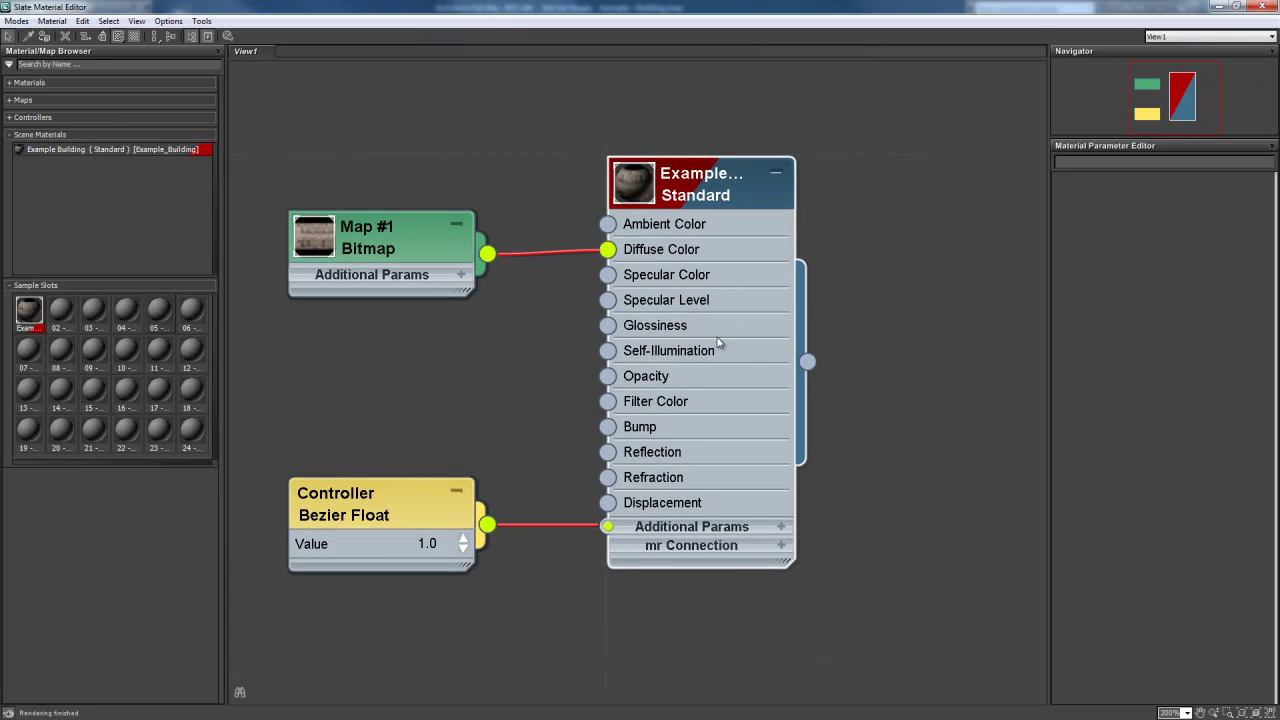
right_click(756, 193)
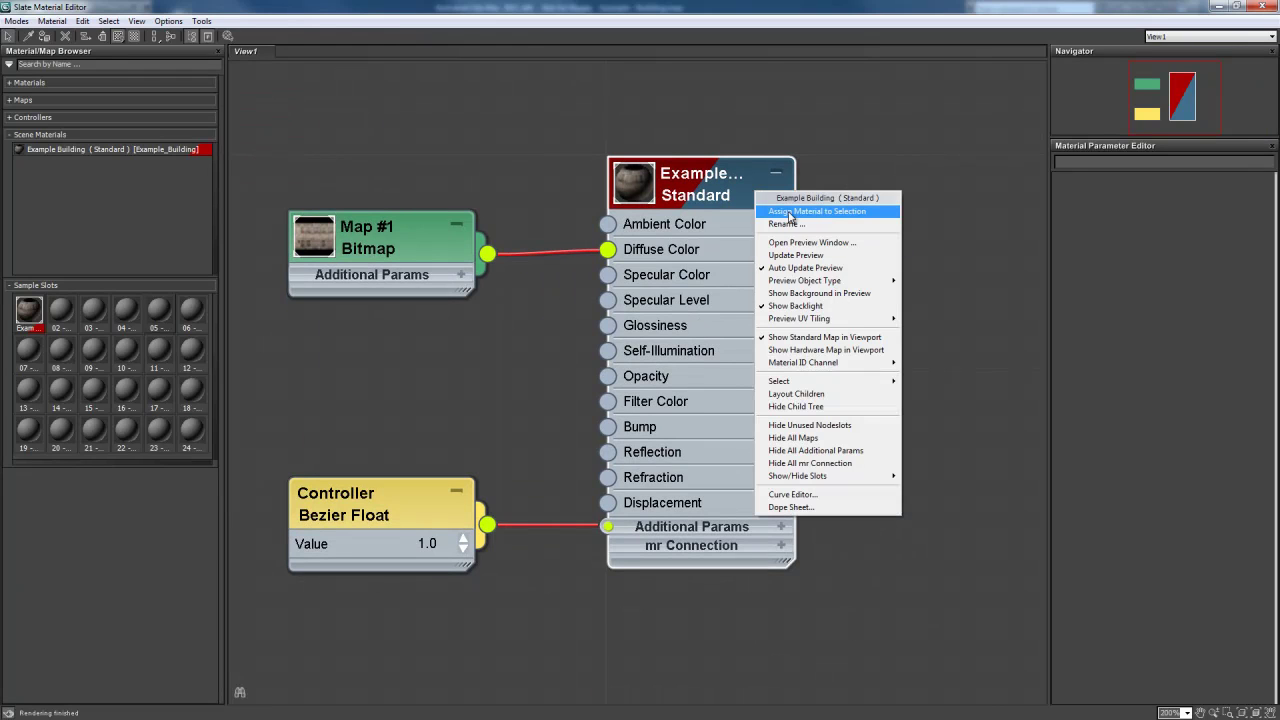
left_click(831, 214)
left_click(900, 246)
left_click(1262, 6)
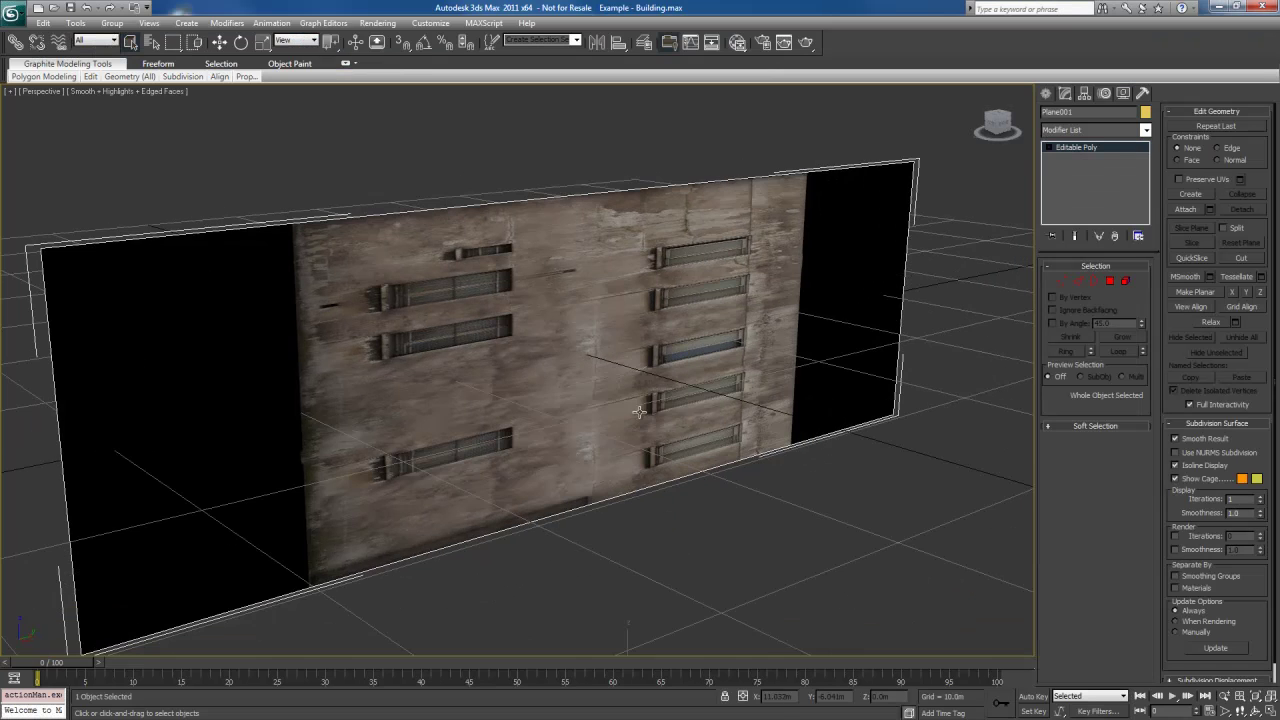
- Add an Unwrap UVW modifier to the textured plane
middle_click_drag(495, 365, 607, 375, "alt")
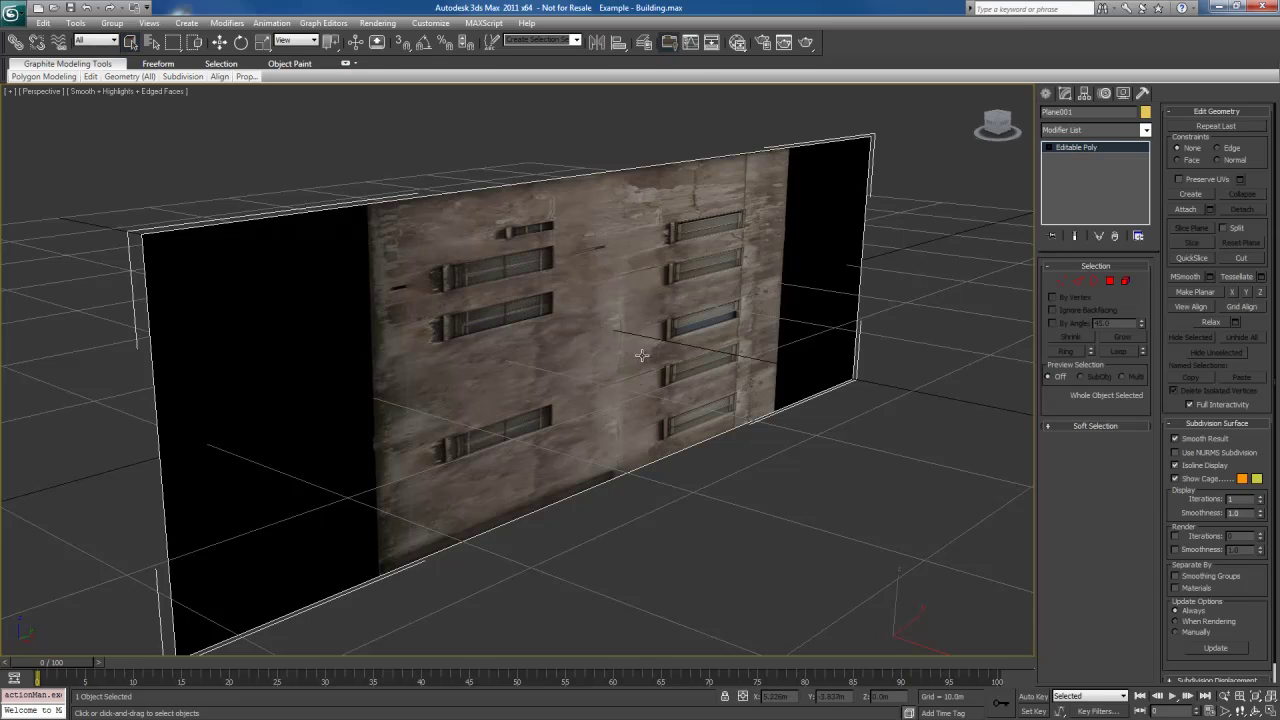
left_click(227, 22)
mouse_move(275, 174)
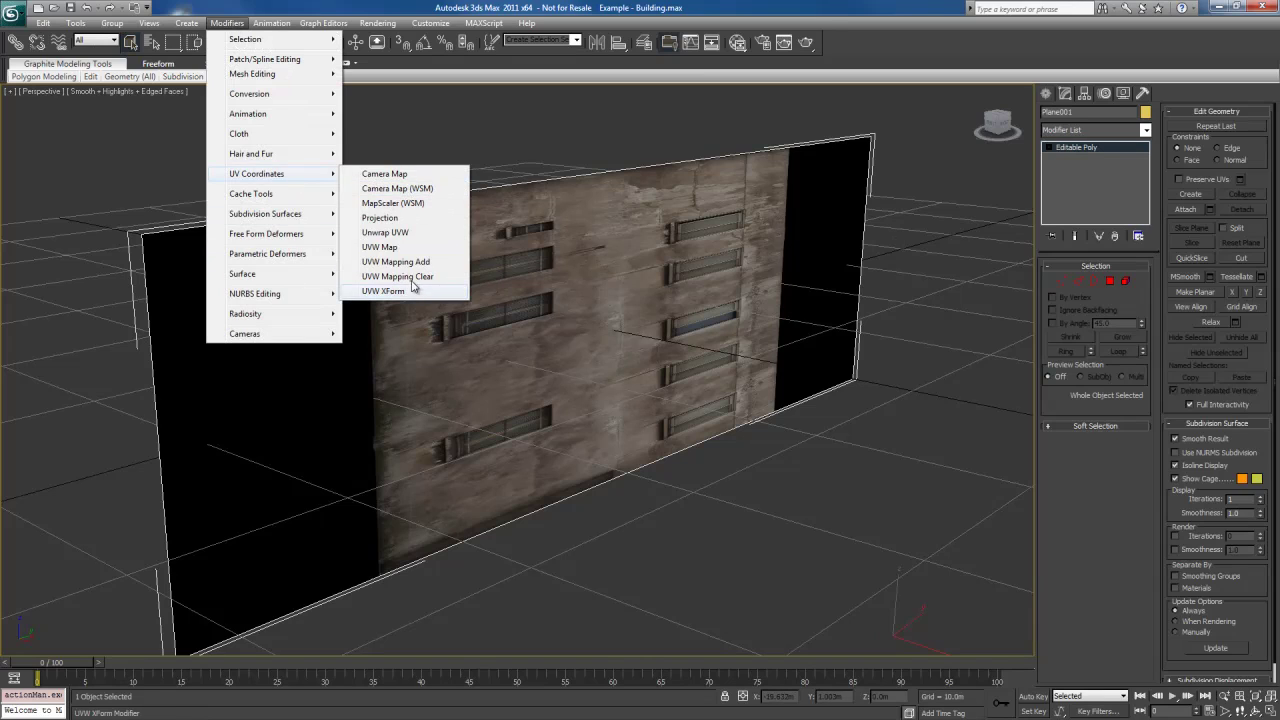
left_click(385, 232)
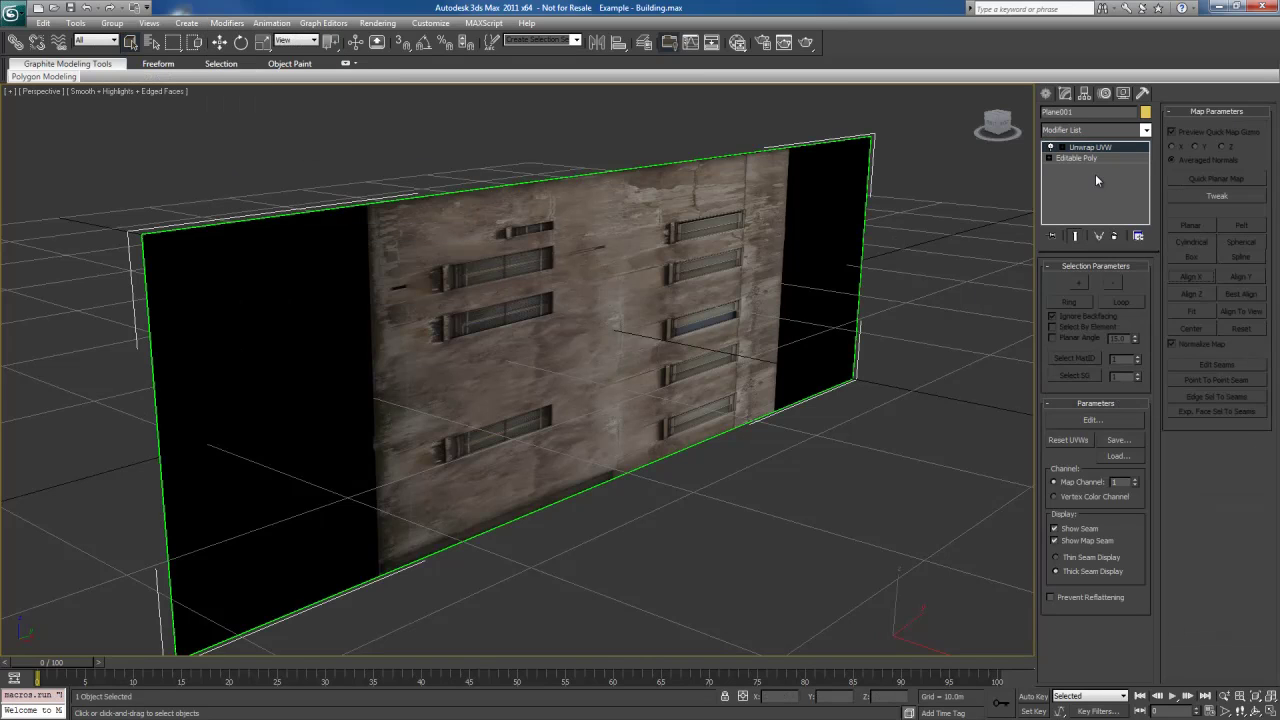
- Select the plane's polygon and apply a planar mapping oriented with Best Align
key("3")
left_click(795, 374)
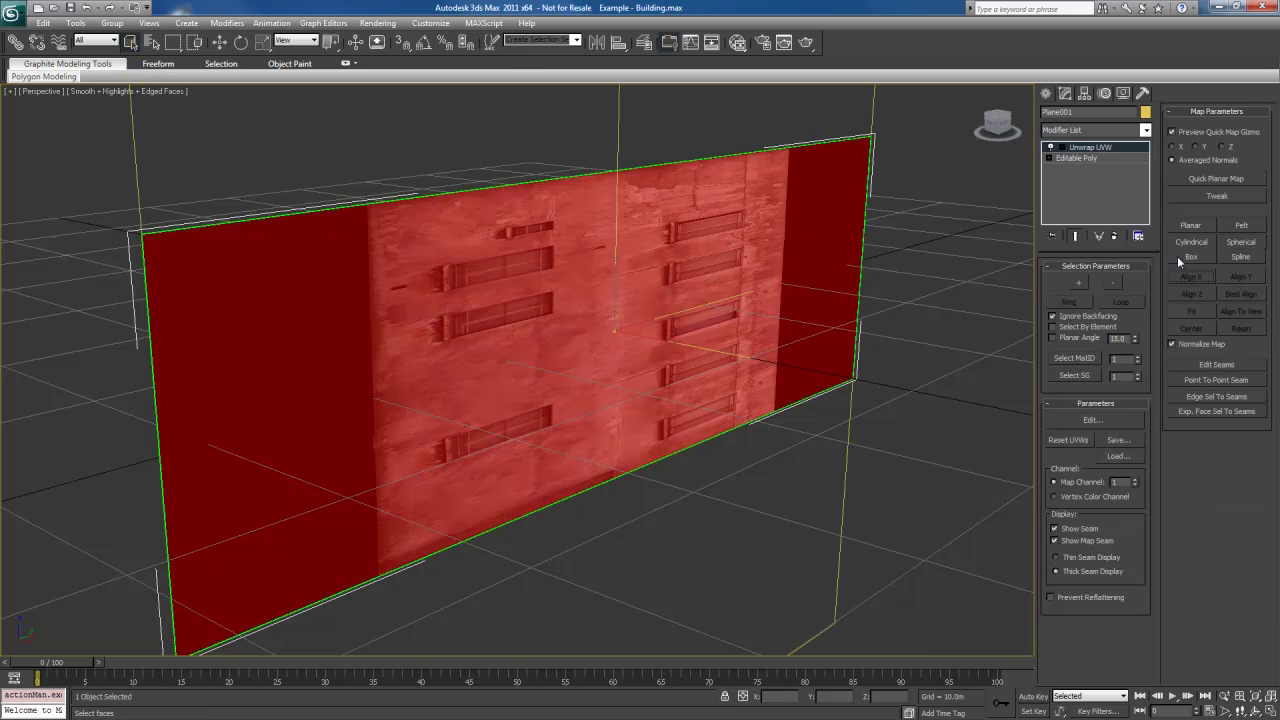
left_click(1203, 226)
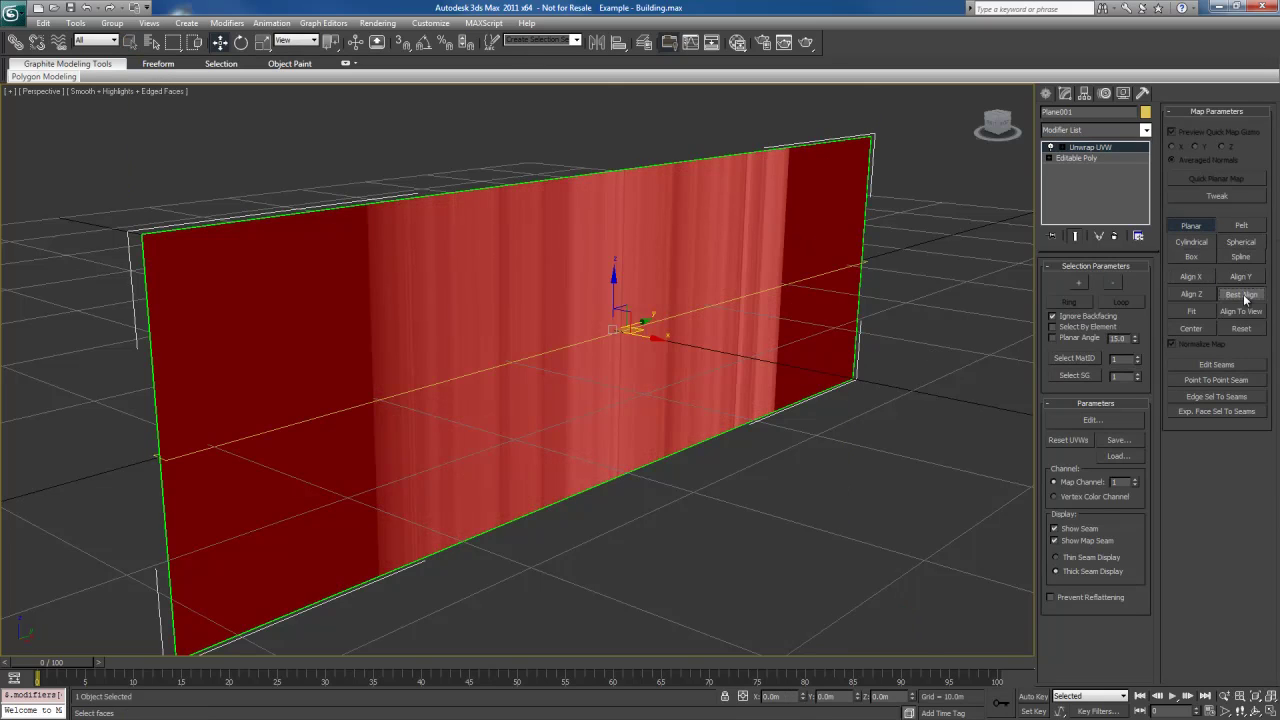
left_click(1245, 297)
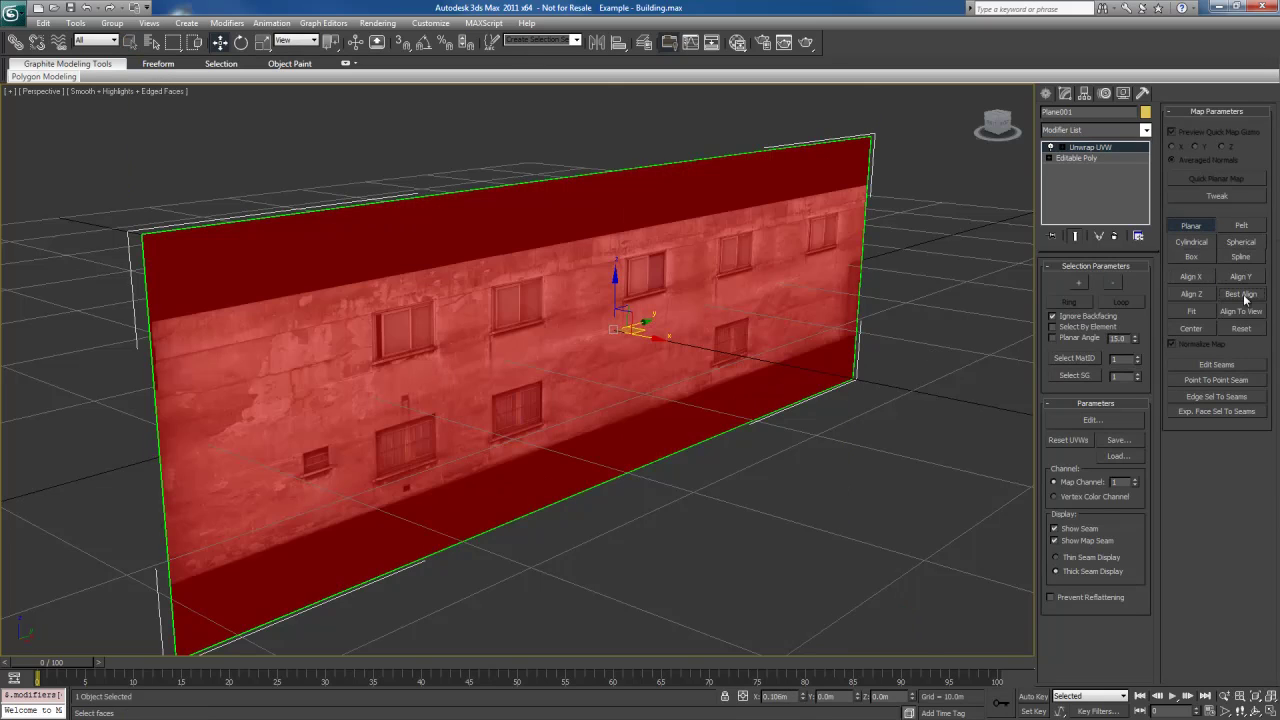
left_click(1190, 228)
- Open the UV editor and show the Map #1 wall texture as its background
left_click(1092, 420)
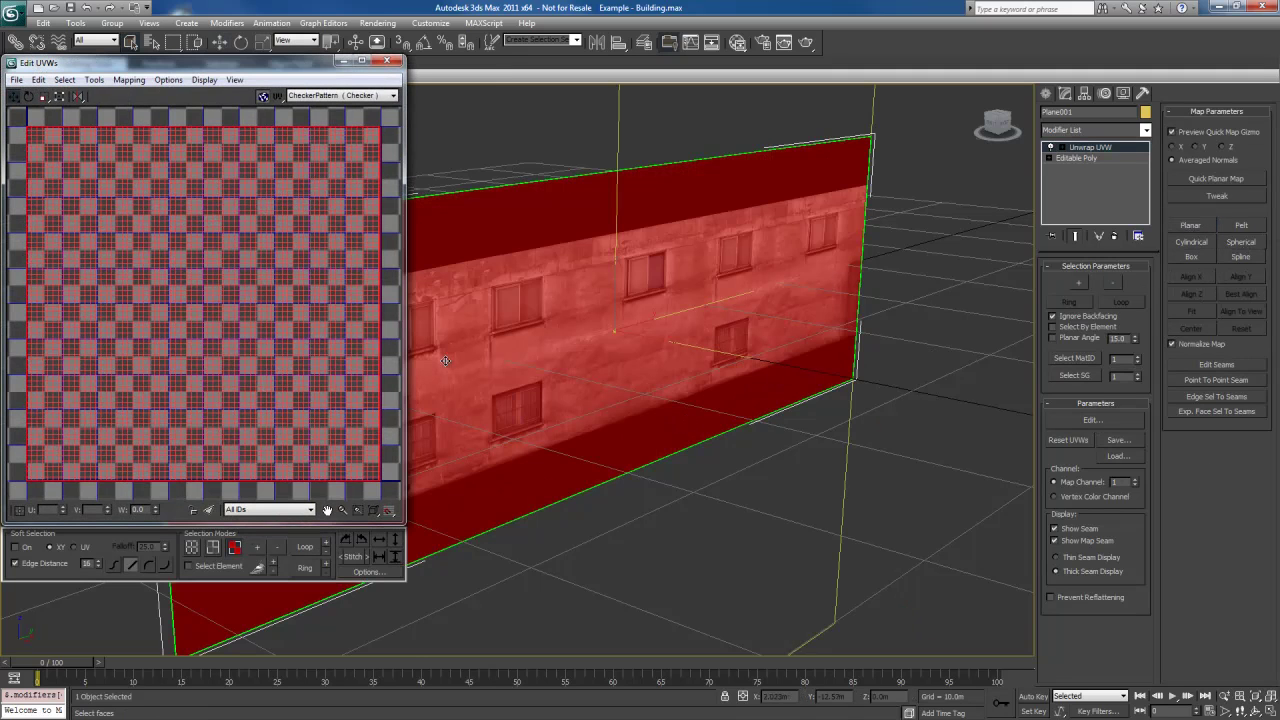
middle_click_drag(477, 340, 560, 357)
middle_click_drag(301, 189, 301, 197)
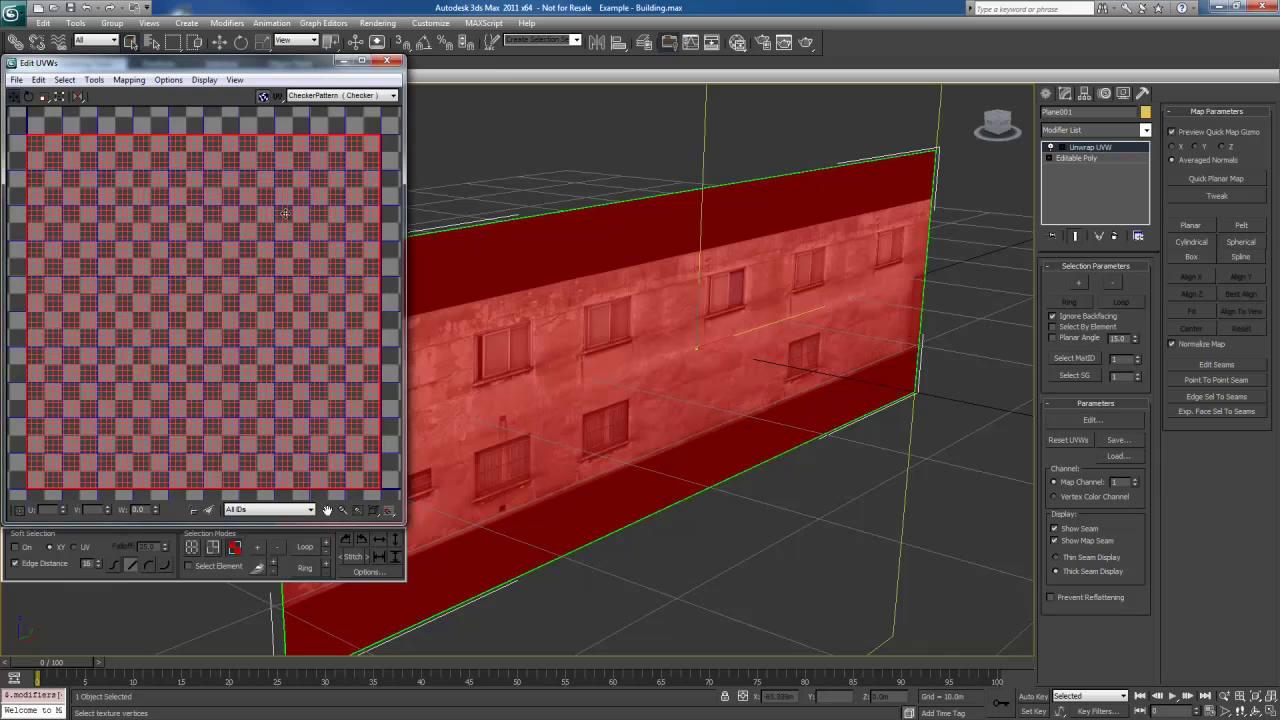
left_click(358, 96)
left_click(355, 117)
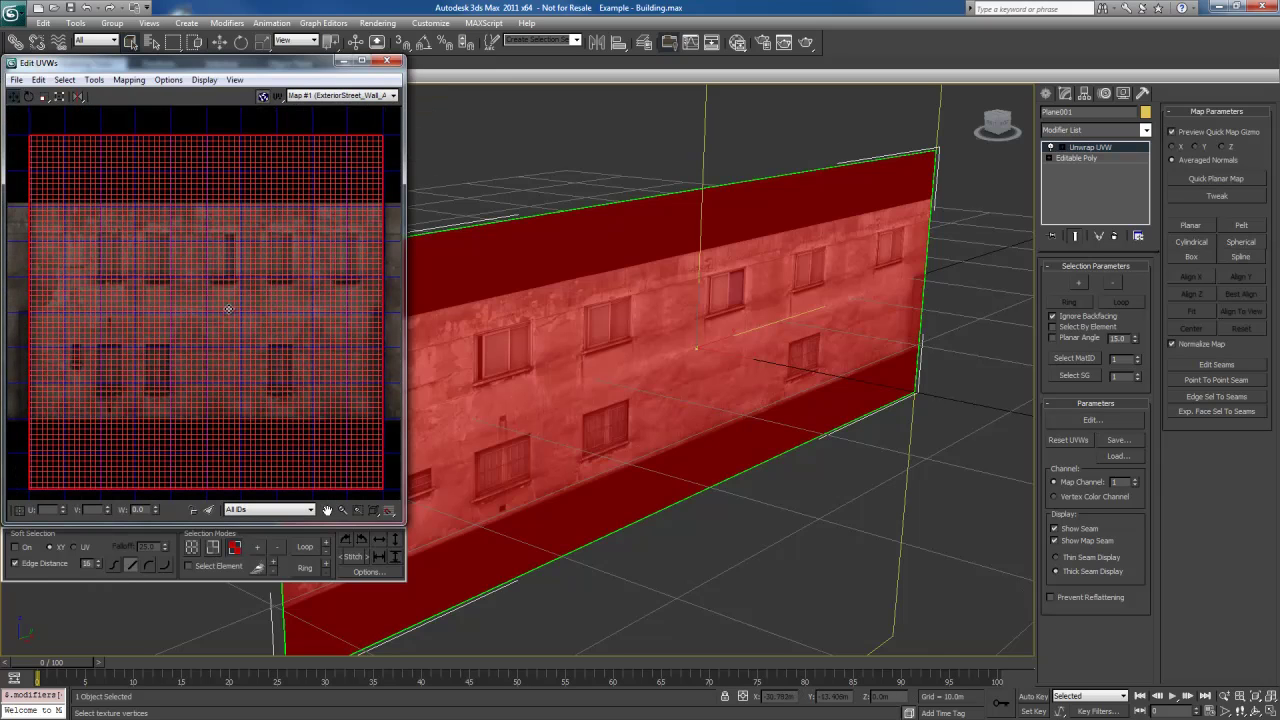
- Turn off Tile Bitmap and lower the two top UV vertices to the upper edge of the wall texture
left_click(202, 236)
left_click_drag(14, 119, 392, 184)
scroll(221, 160, "down", 2)
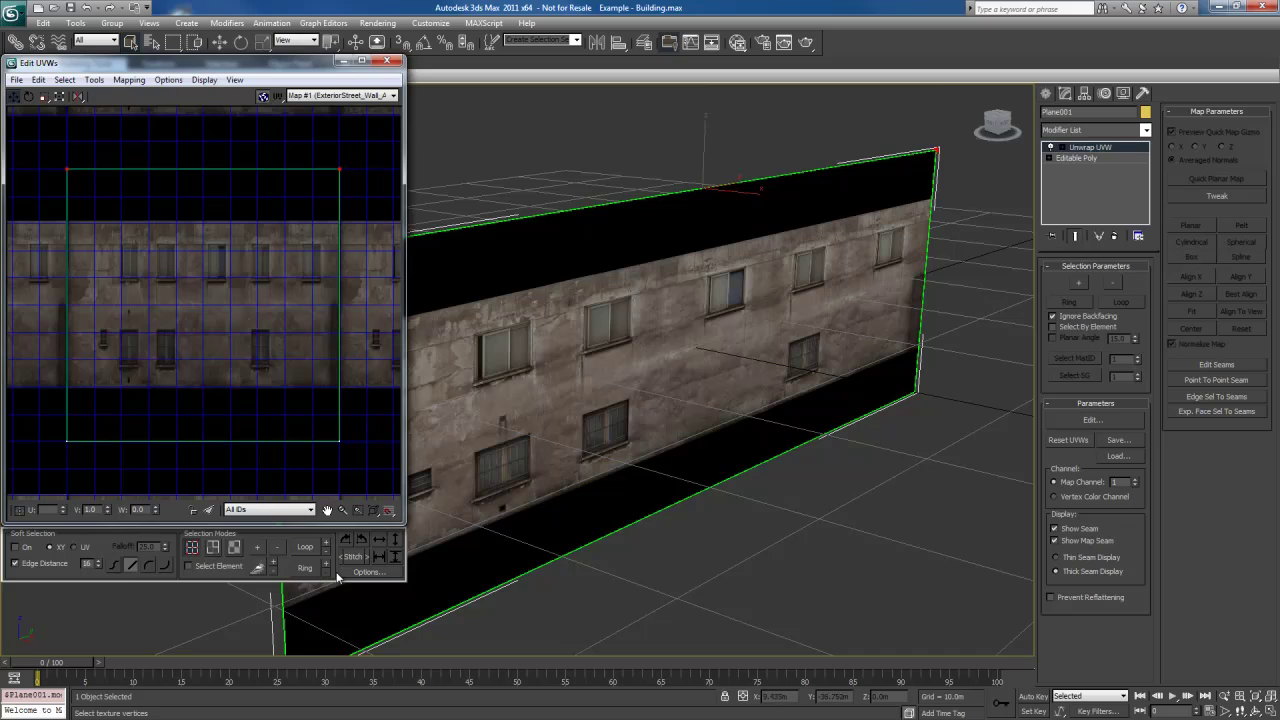
left_click(370, 572)
left_click(117, 595)
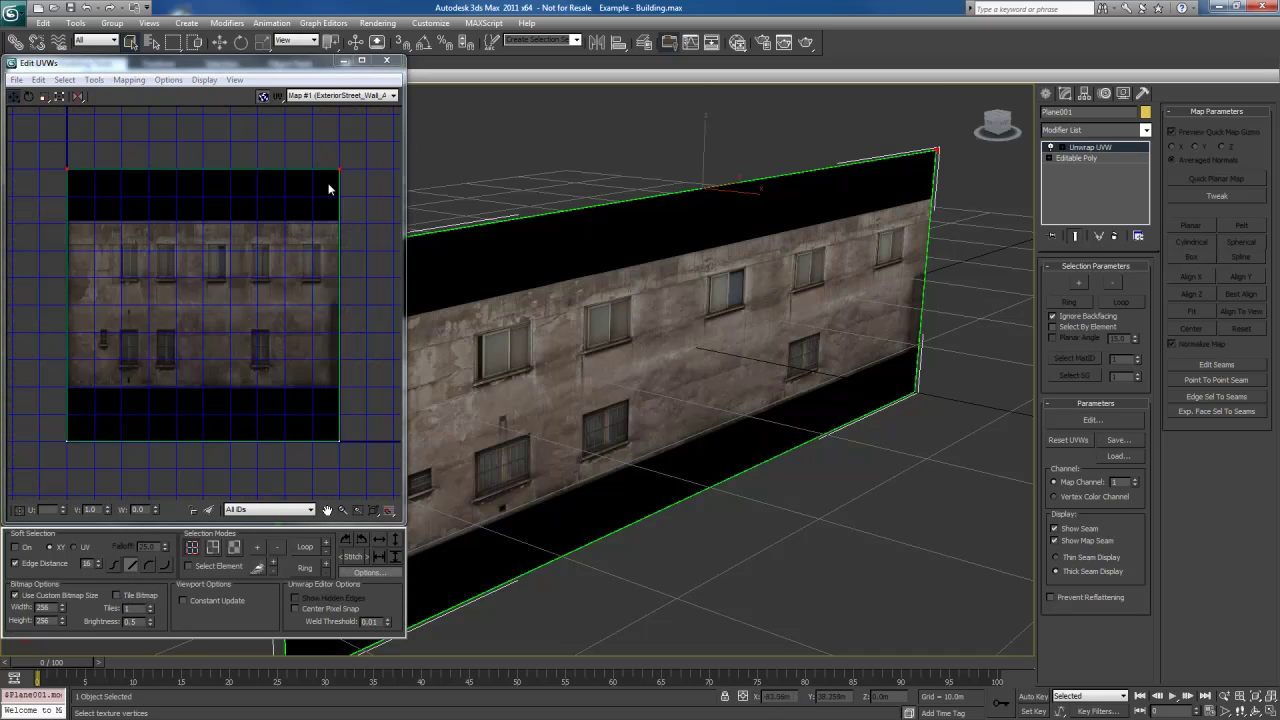
left_click_drag(338, 168, 335, 222)
- Raise the two bottom UV vertices to the lower edge of the wall texture and close the UV editor
left_click_drag(44, 390, 388, 492)
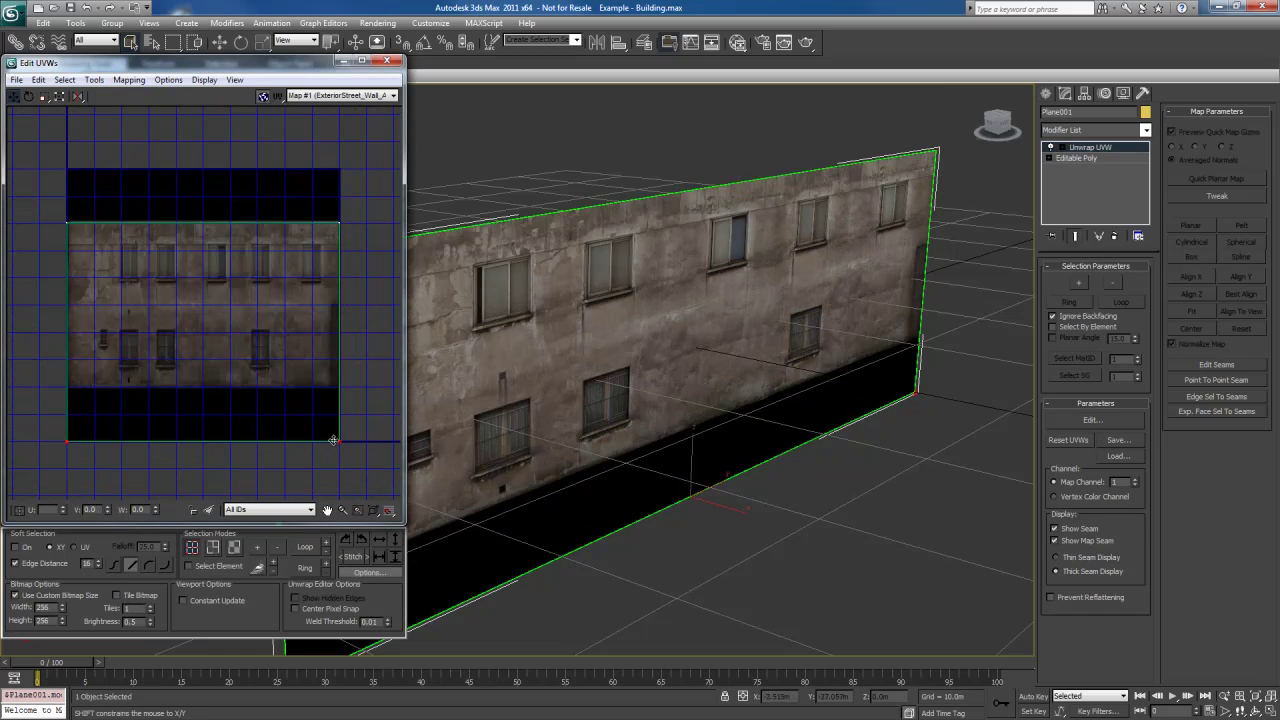
left_click_drag(339, 441, 339, 387)
middle_click_drag(626, 448, 750, 484)
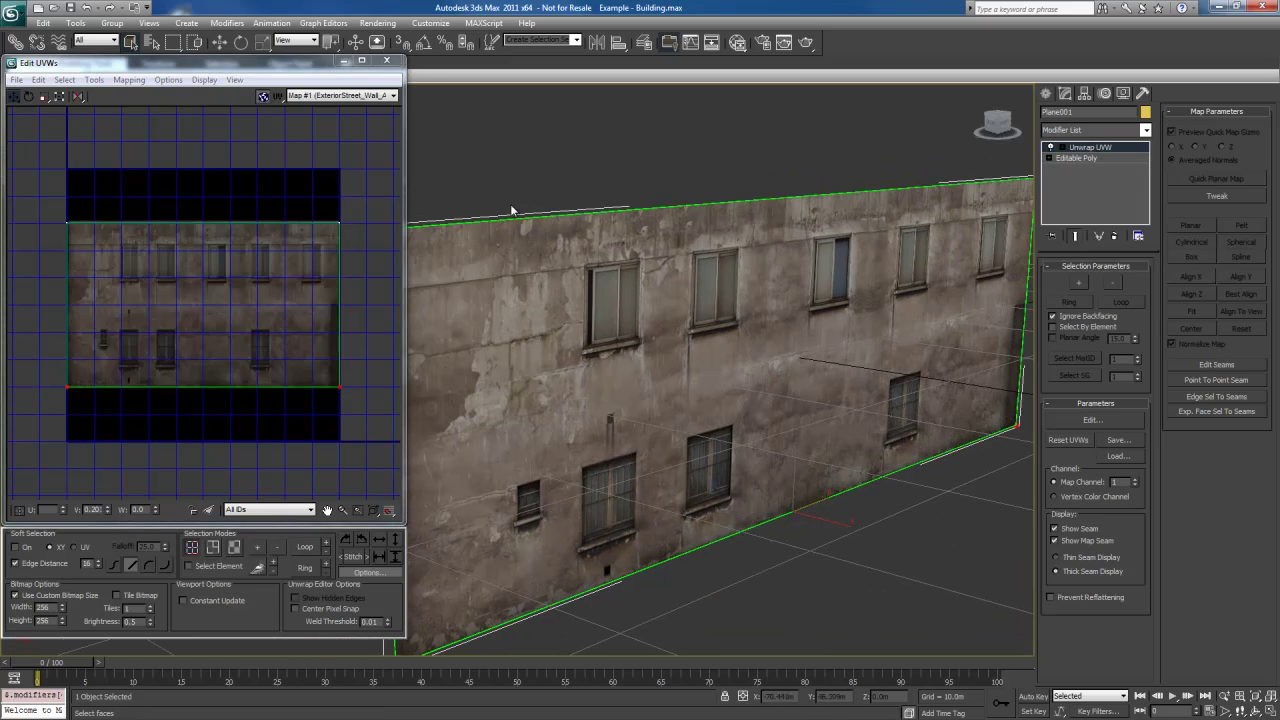
left_click(388, 62)
- Collapse the plane's whole modifier stack into the editable poly
middle_click_drag(793, 433, 728, 433)
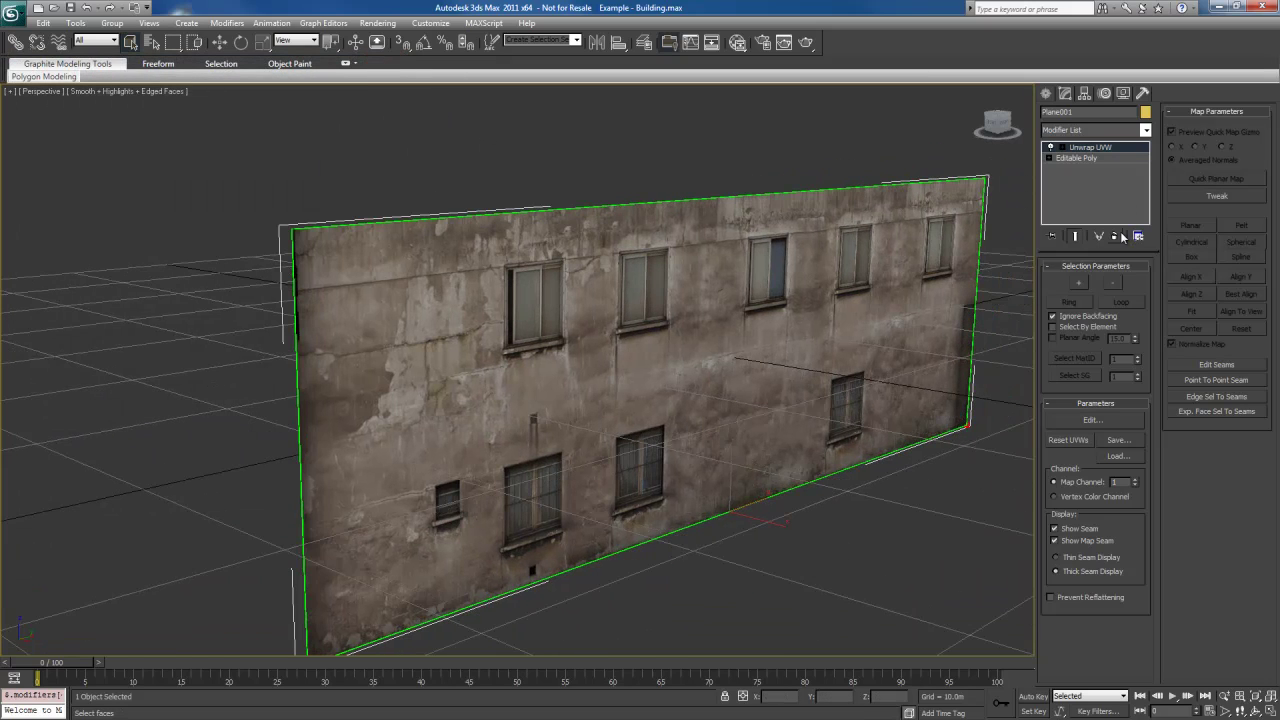
right_click(1100, 180)
left_click(1150, 316)
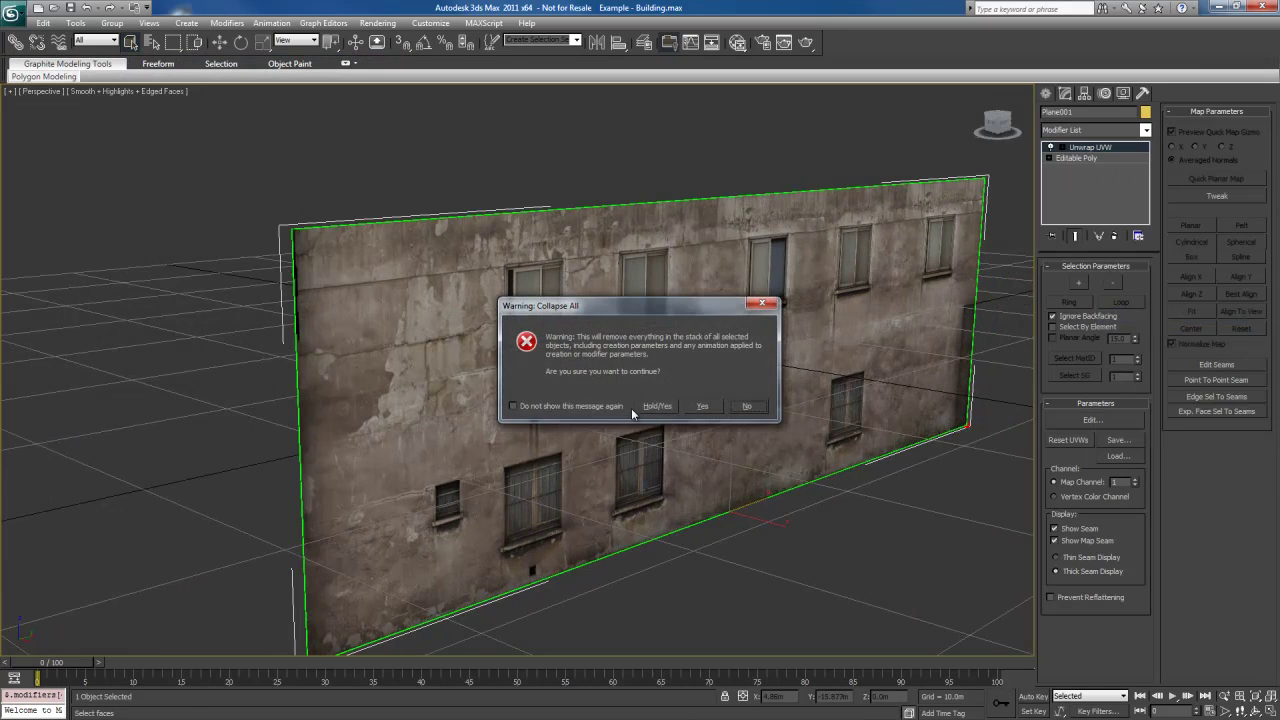
left_click(703, 406)
- Examine the textured facade from afar, up close and at an angle to judge how flat its windows look
middle_click_drag(710, 406, 608, 406, "alt")
scroll(608, 406, "down", 4)
middle_click_drag(715, 454, 713, 401)
scroll(719, 440, "down", 5)
scroll(713, 401, "down", 2)
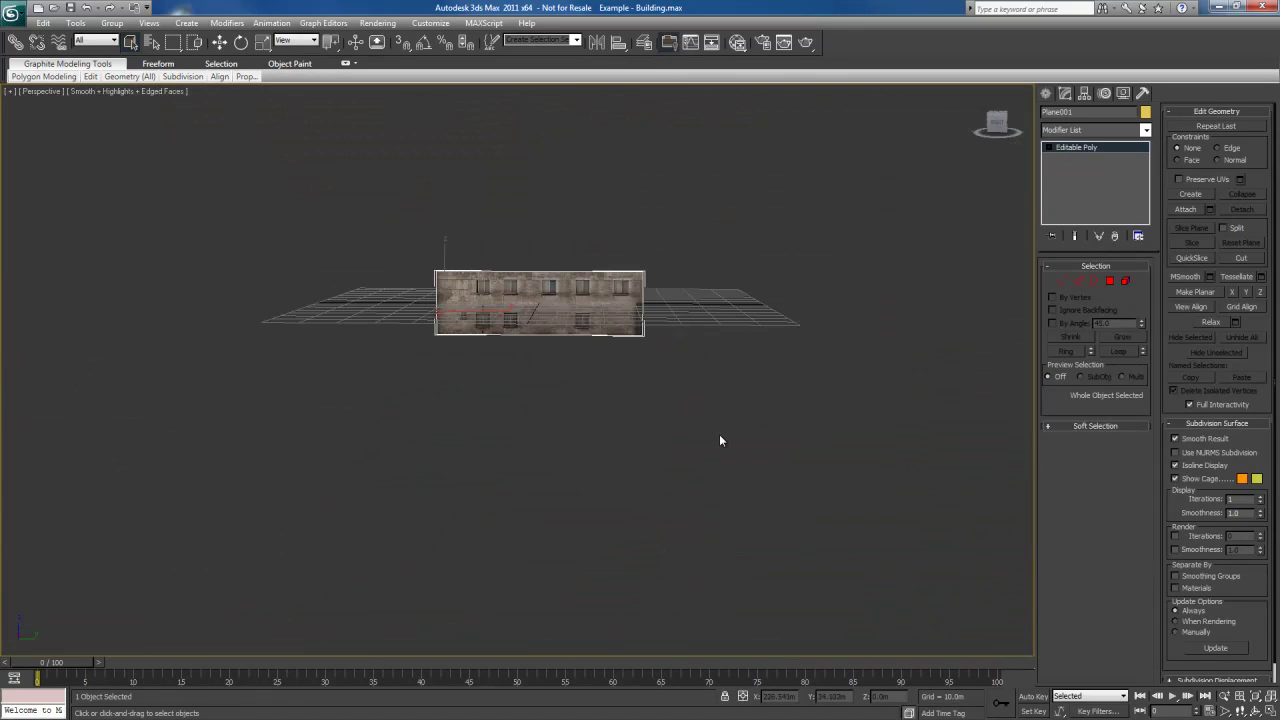
middle_click_drag(631, 380, 674, 414)
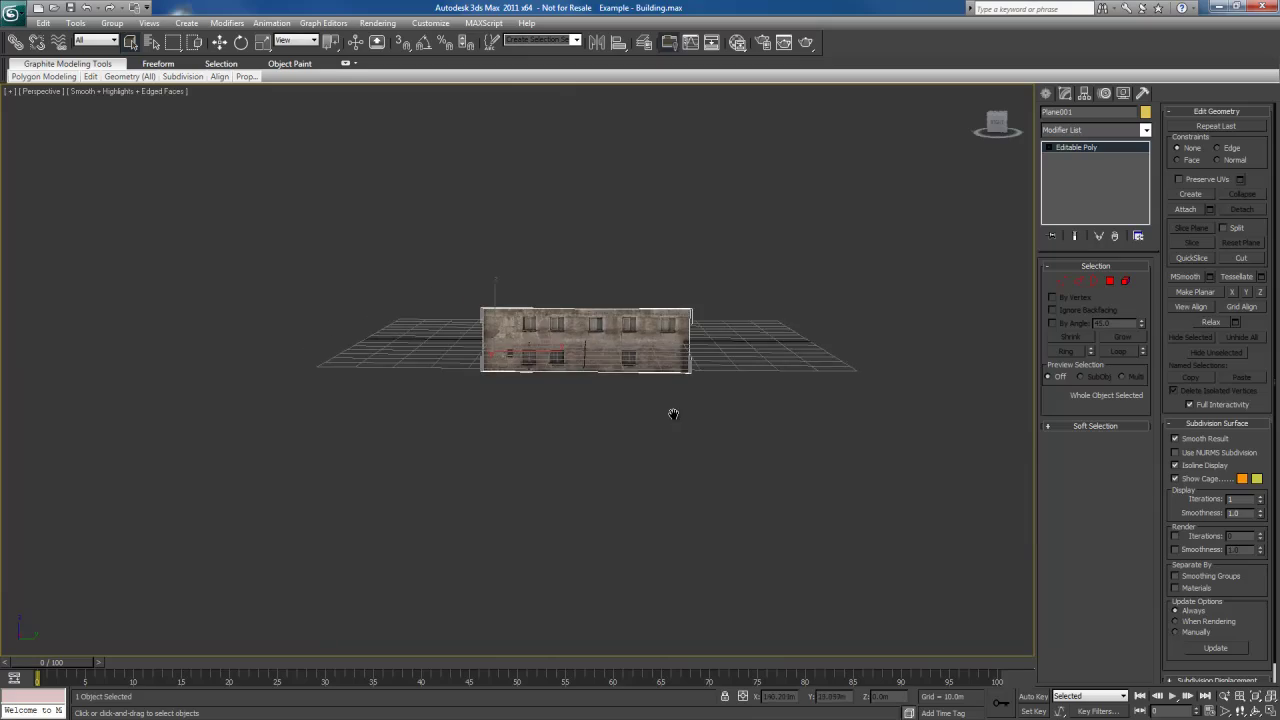
scroll(674, 419, "up", 8)
middle_click_drag(850, 360, 709, 502)
scroll(660, 475, "up", 7)
scroll(708, 501, "down", 3)
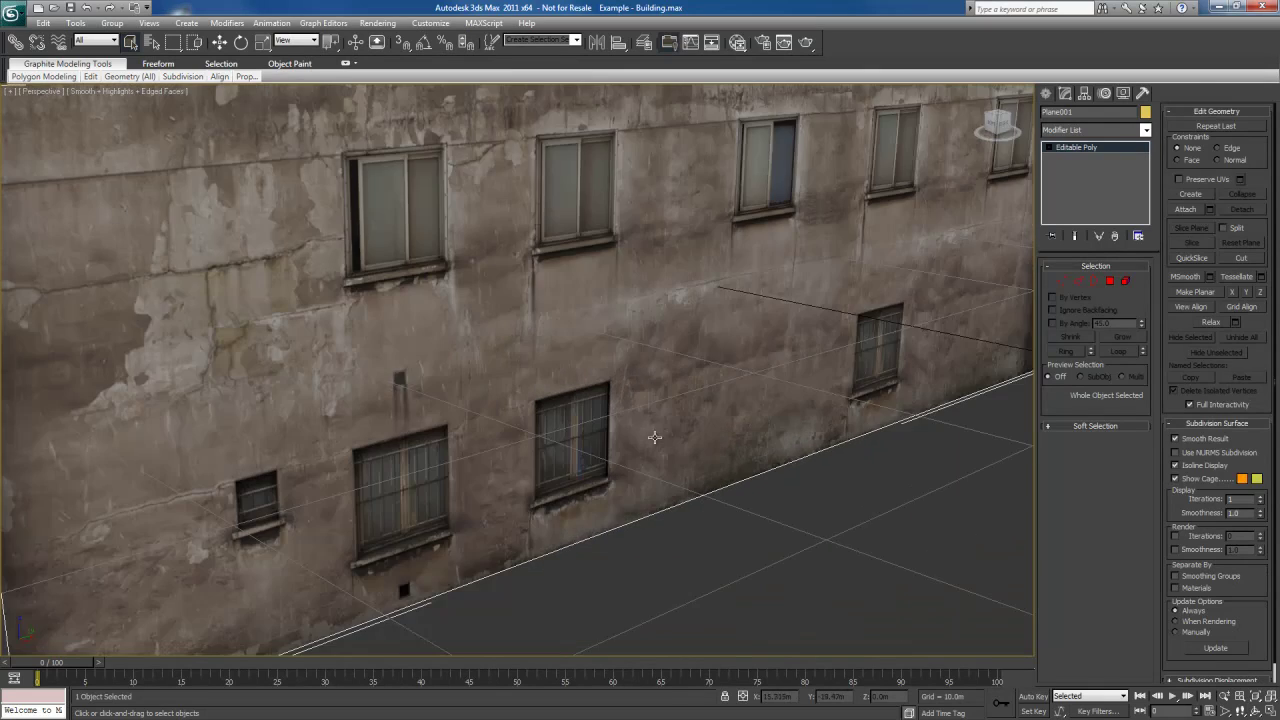
middle_click_drag(616, 391, 645, 425)
middle_click_drag(645, 425, 651, 421, "alt")
middle_click_drag(663, 376, 692, 419)
middle_click_drag(581, 443, 605, 410)
scroll(605, 410, "down", 4)
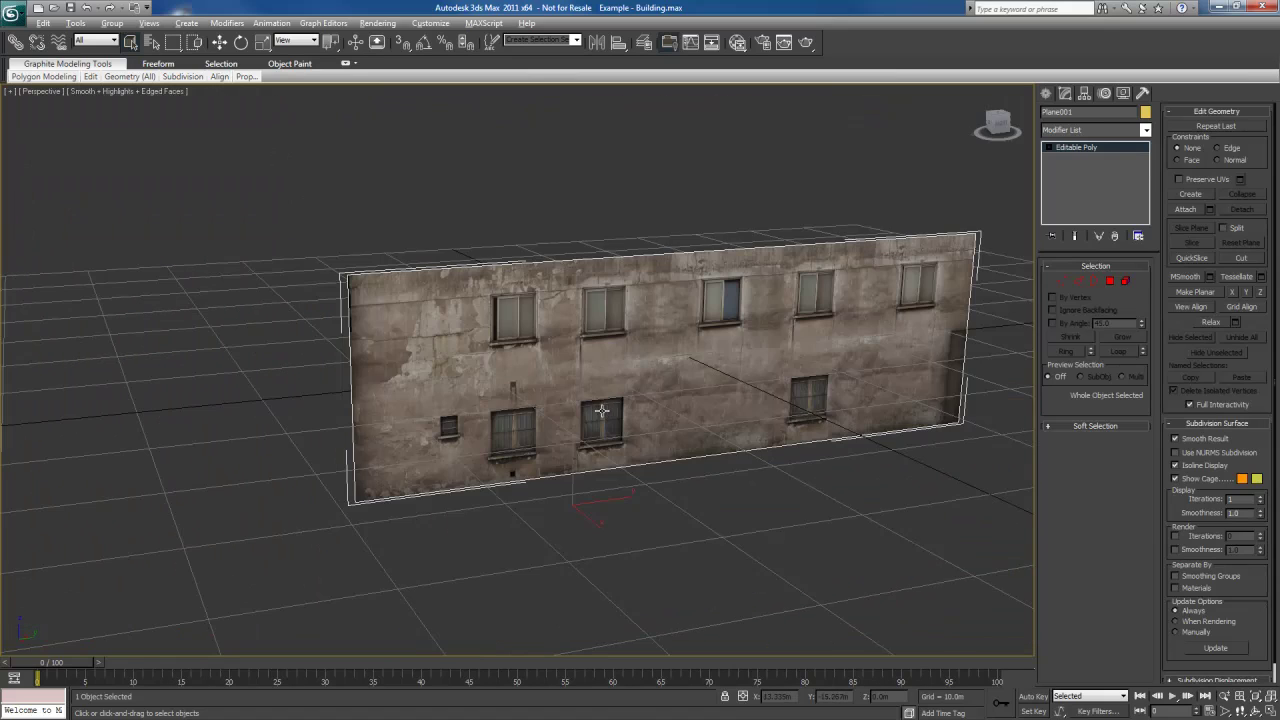
- Rotate the plane 180 degrees around the vertical axis about its selection centre so its textured side faces the Left view
key("l")
key("z")
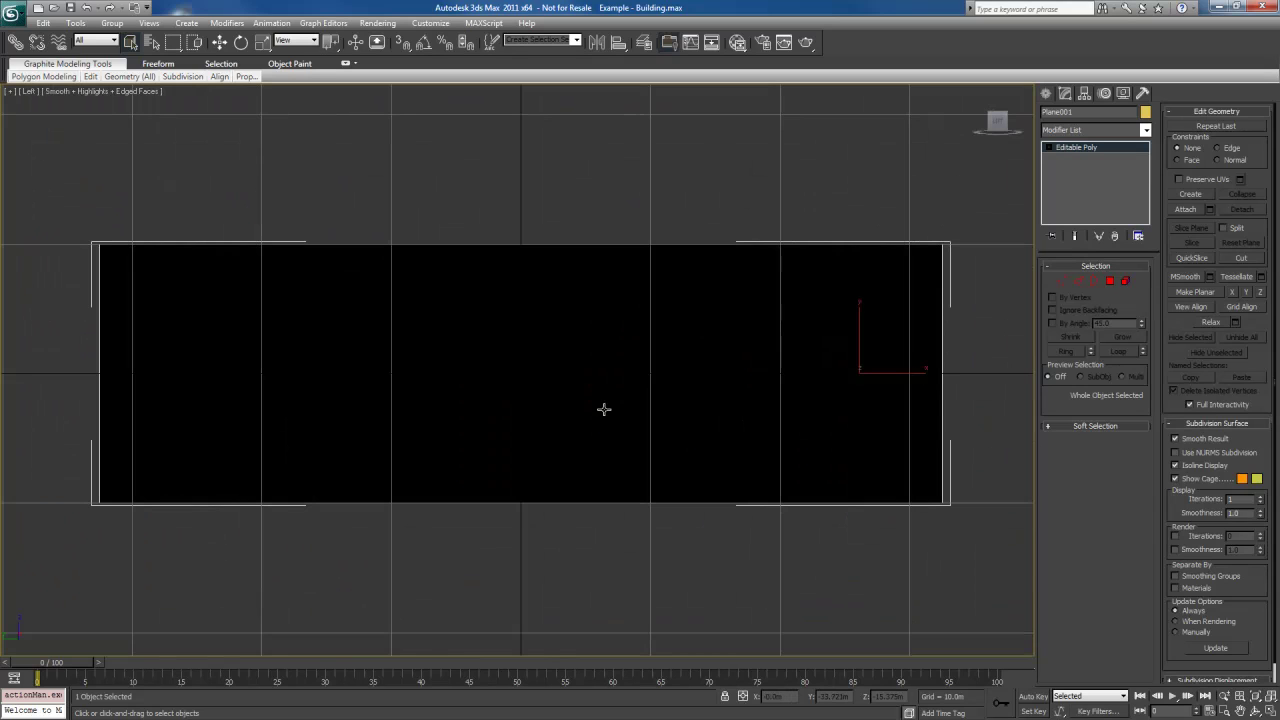
key("p")
middle_click_drag(603, 409, 651, 424, "alt")
key("e")
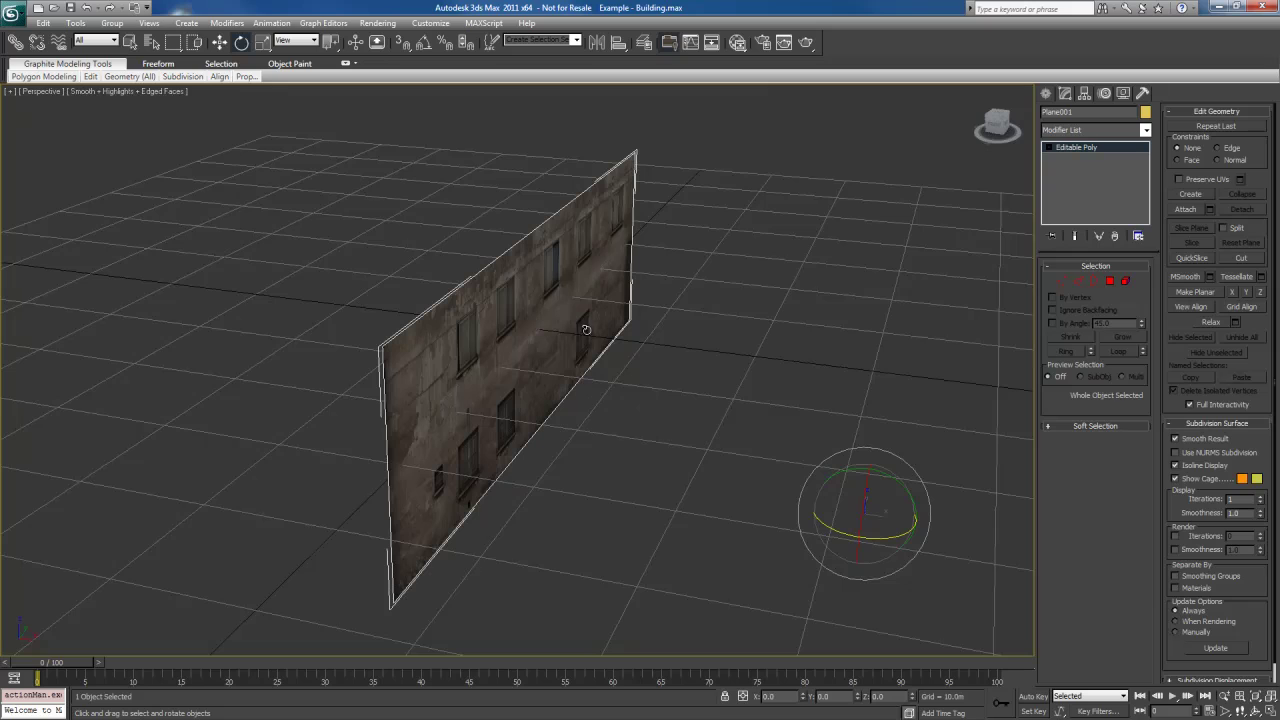
left_click_drag(338, 45, 333, 76)
left_click_drag(567, 346, 347, 364)
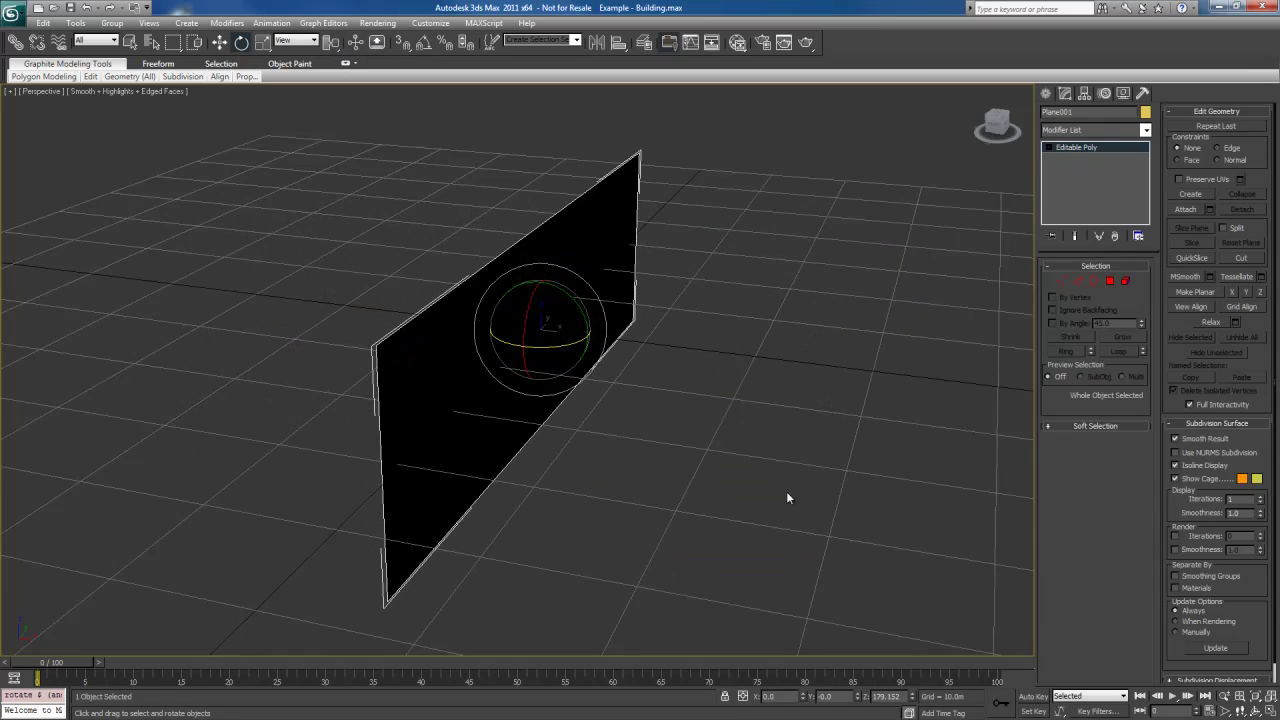
key("t")
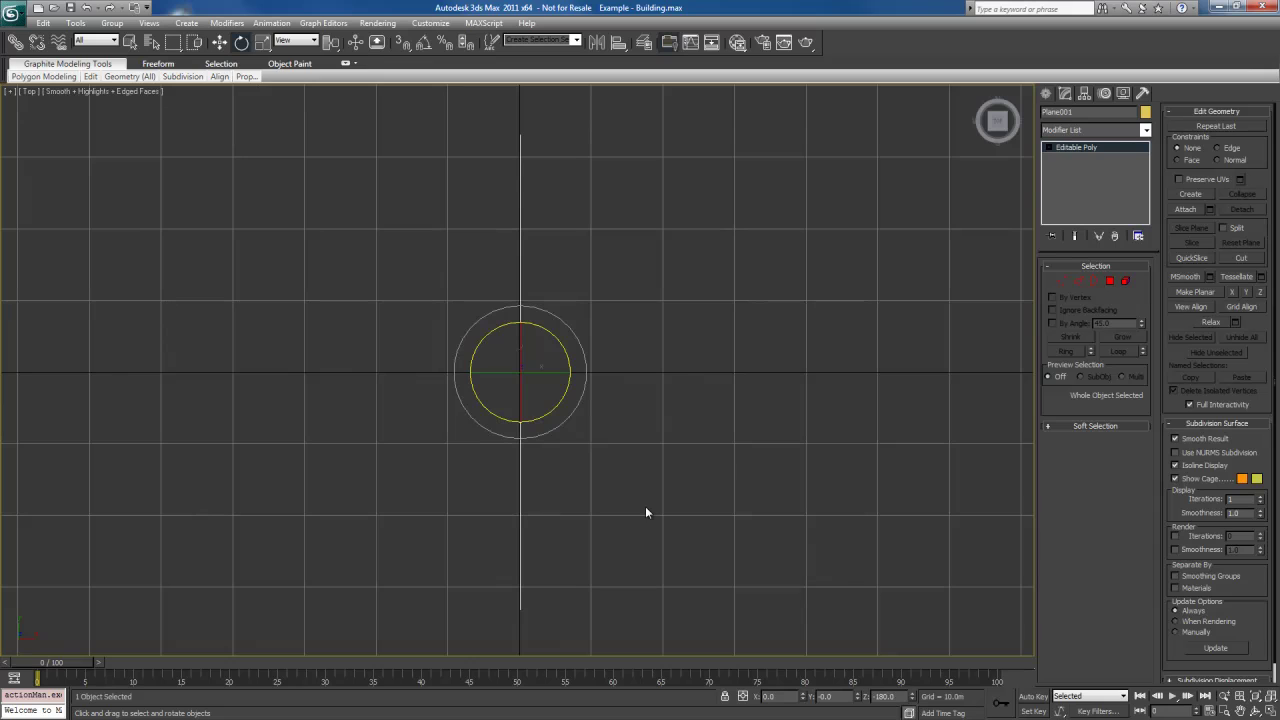
- Examine the facade's windows and sills up close in the Left view
key("l")
scroll(645, 512, "up", 3)
middle_click_drag(530, 499, 637, 491)
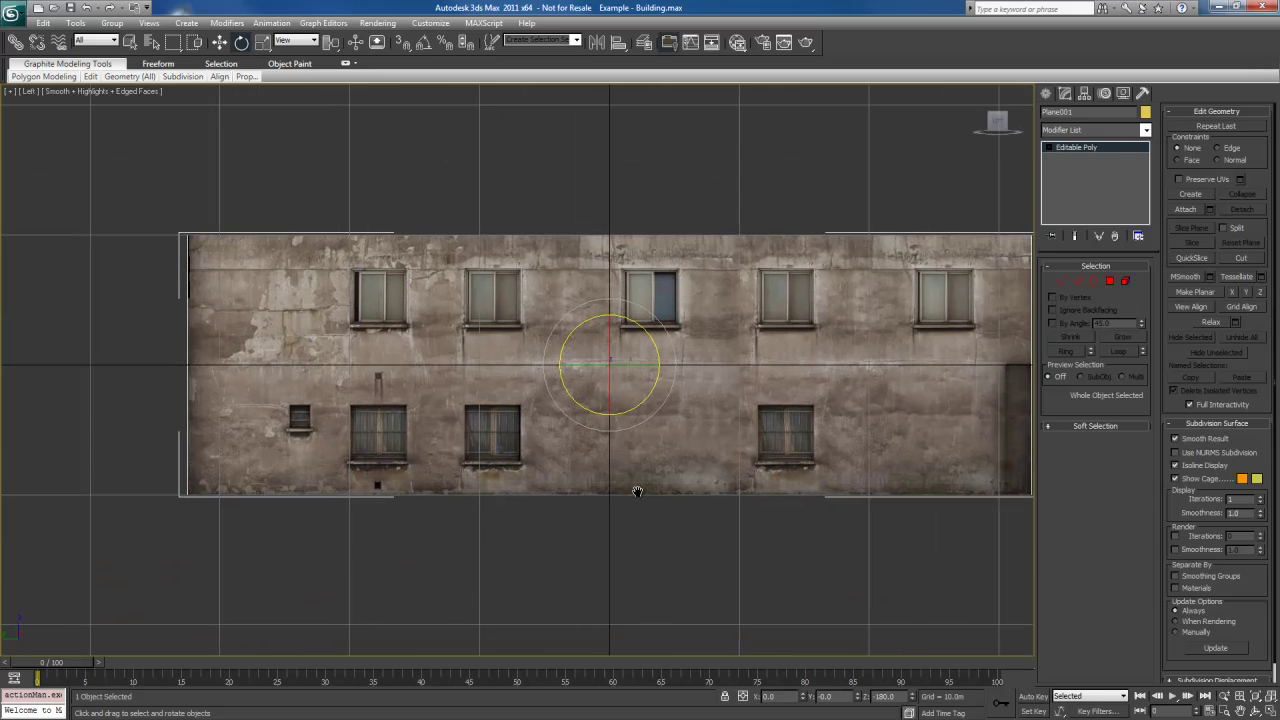
scroll(638, 492, "up", 2)
key("q")
middle_click_drag(391, 454, 674, 516)
scroll(674, 516, "up", 2)
middle_click_drag(617, 426, 652, 475)
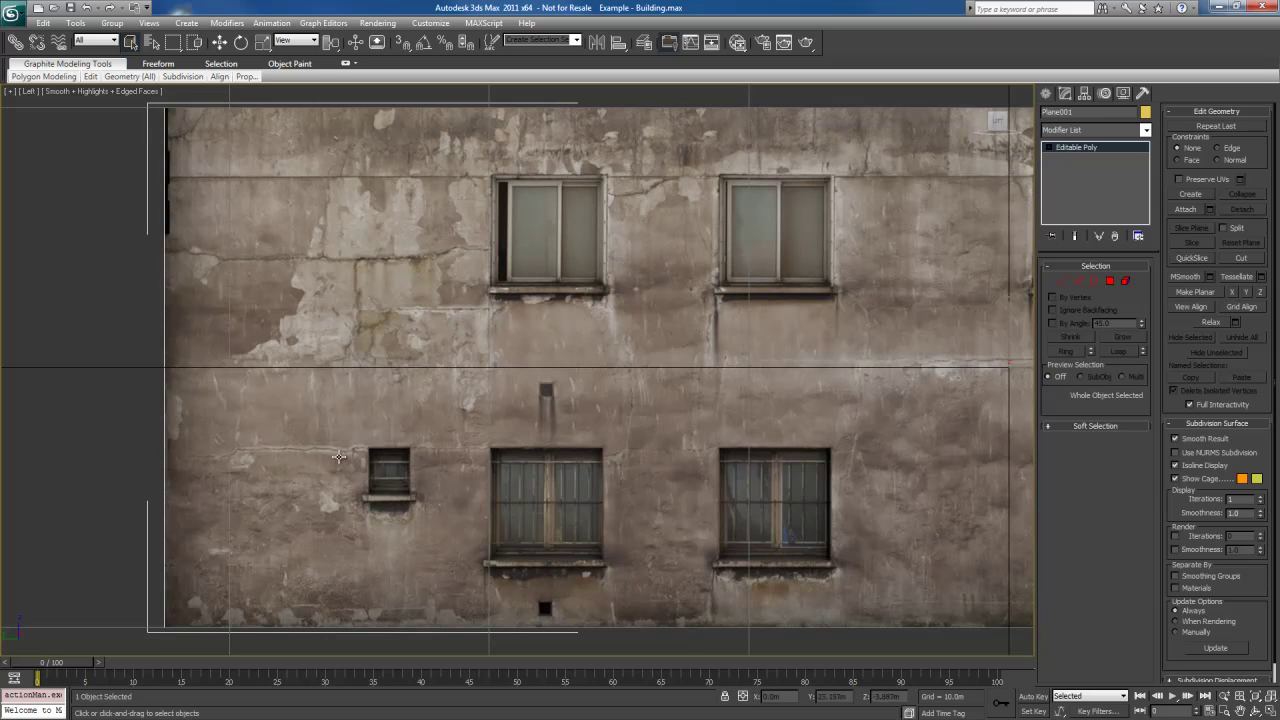
middle_click_drag(621, 375, 639, 406)
scroll(612, 490, "up", 2)
scroll(657, 489, "down", 2)
scroll(649, 426, "down", 2)
- Connect the plane's top and bottom edges with one vertical edge
key("2")
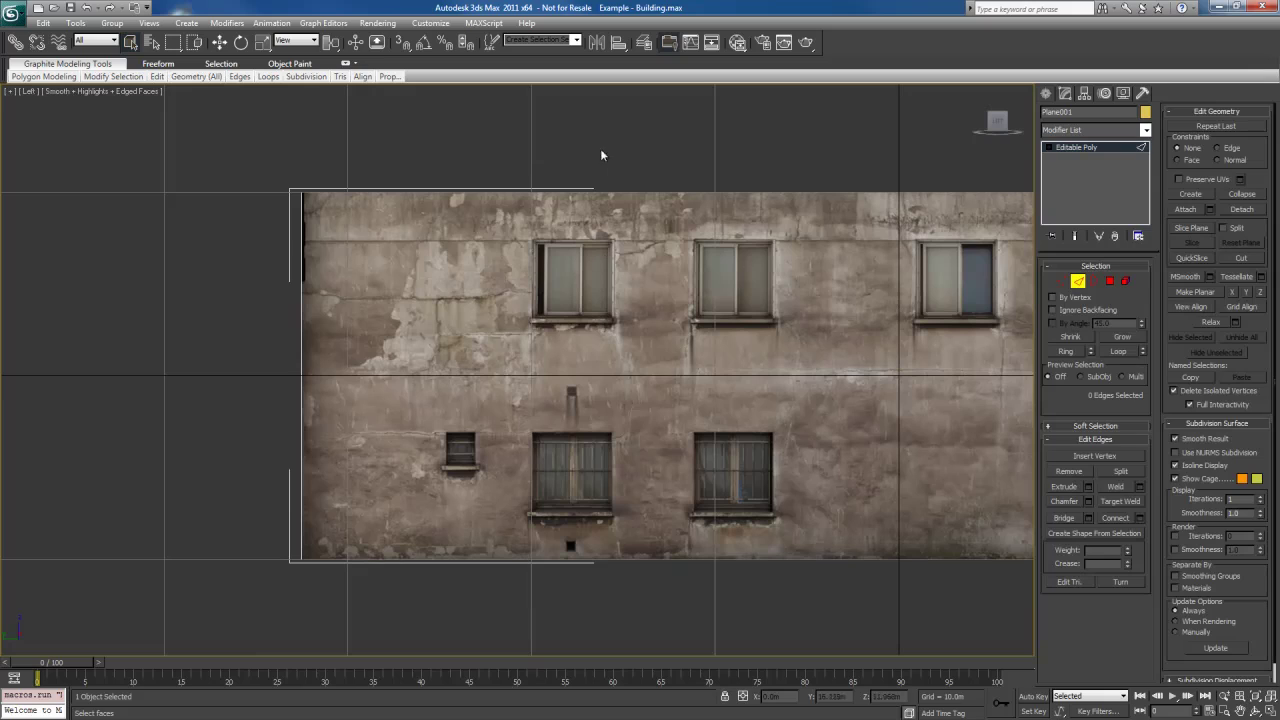
left_click_drag(602, 151, 638, 232)
left_click_drag(720, 600, 700, 540, "ctrl")
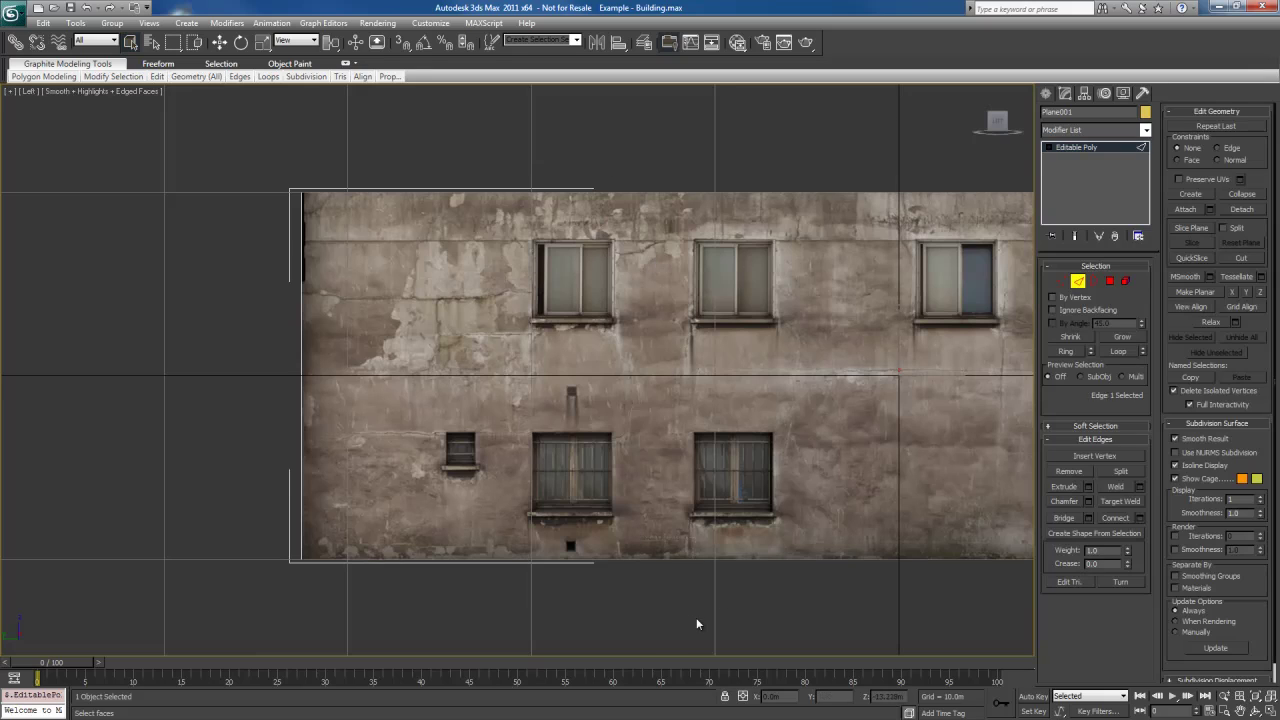
right_click(646, 290)
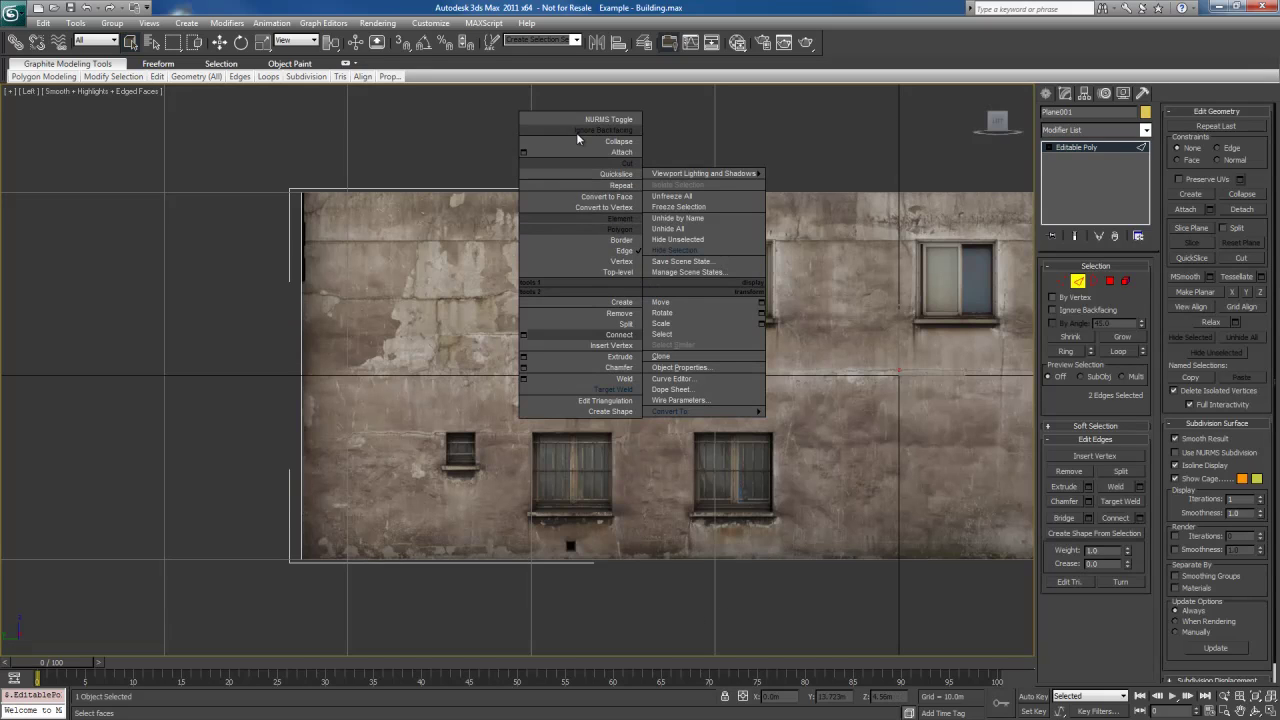
left_click(592, 334)
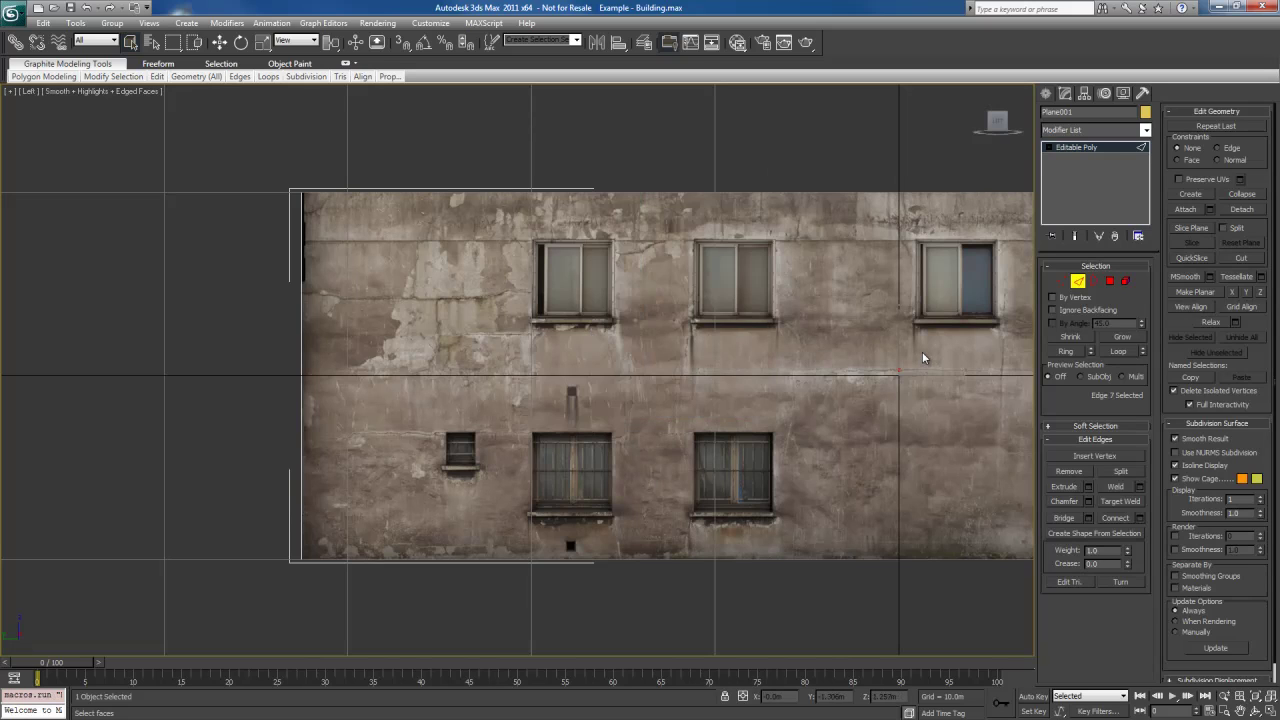
- Hide the viewport grid and try moving the new vertical edge horizontally toward the leftmost windows
middle_click_drag(876, 440, 645, 443)
scroll(684, 441, "down", 2)
key("w")
middle_click_drag(772, 447, 928, 451)
scroll(820, 423, "up", 2)
key("g")
left_click_drag(876, 367, 684, 423)
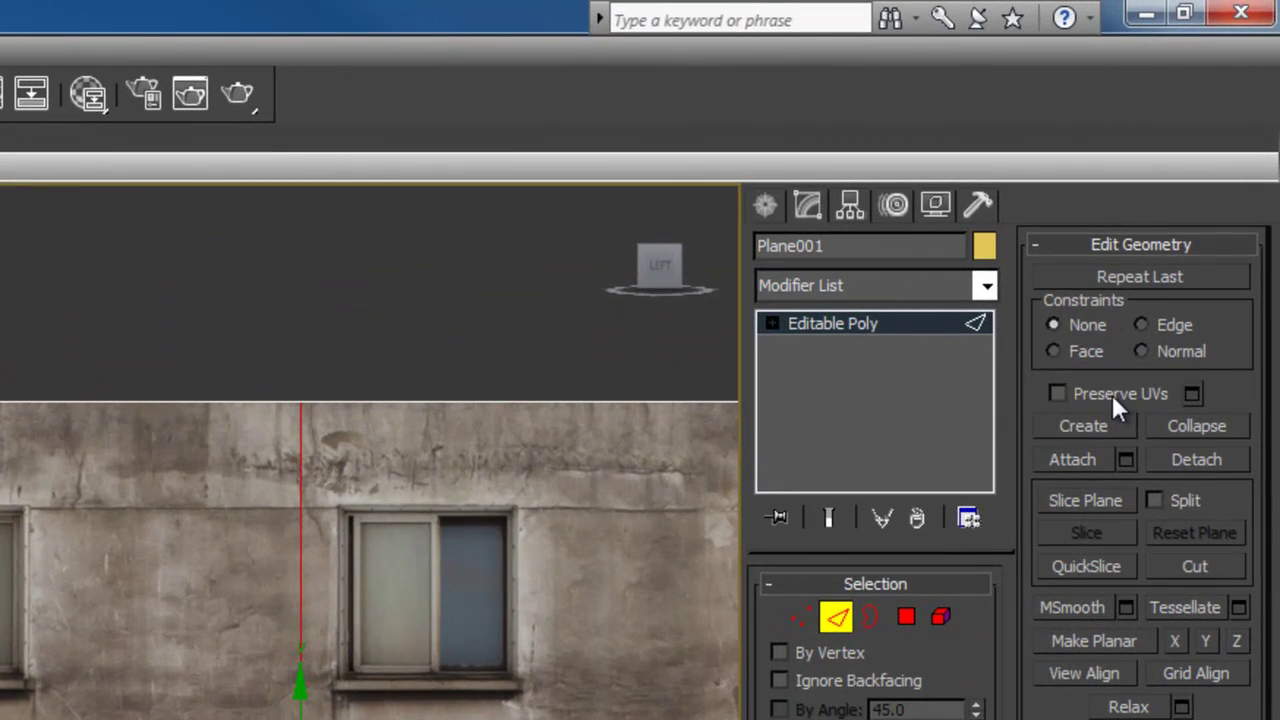
- Enable Preserve UVs and move the vertical edge to the left side of the leftmost window column
left_click(1112, 394)
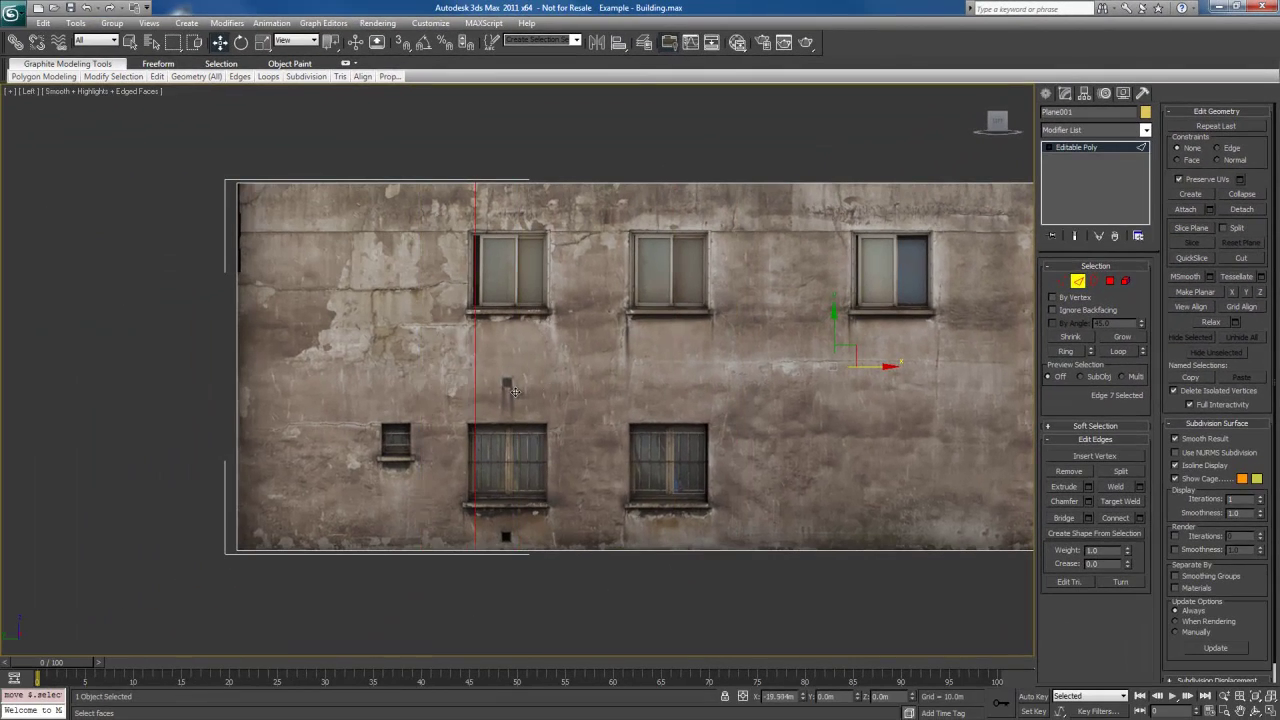
mouse_move(515, 392)
left_mouse_down()
mouse_move(480, 394)
mouse_move(508, 397)
left_mouse_up()
scroll(507, 397, "up", 5)
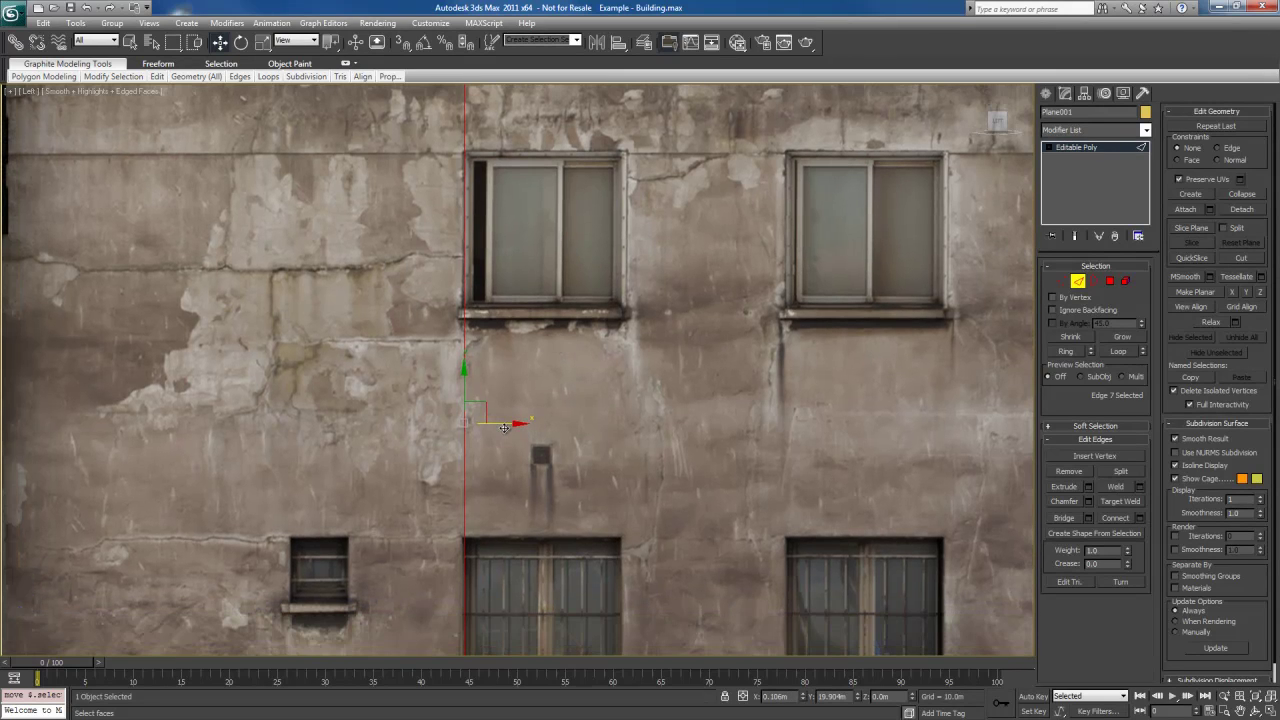
left_click_drag(503, 425, 502, 425)
- Connect the plane's top and bottom edges right of the first cut and move the new vertical edge toward the leftmost windows
middle_click_drag(629, 463, 609, 380)
scroll(620, 311, "down", 3)
scroll(603, 334, "down", 2)
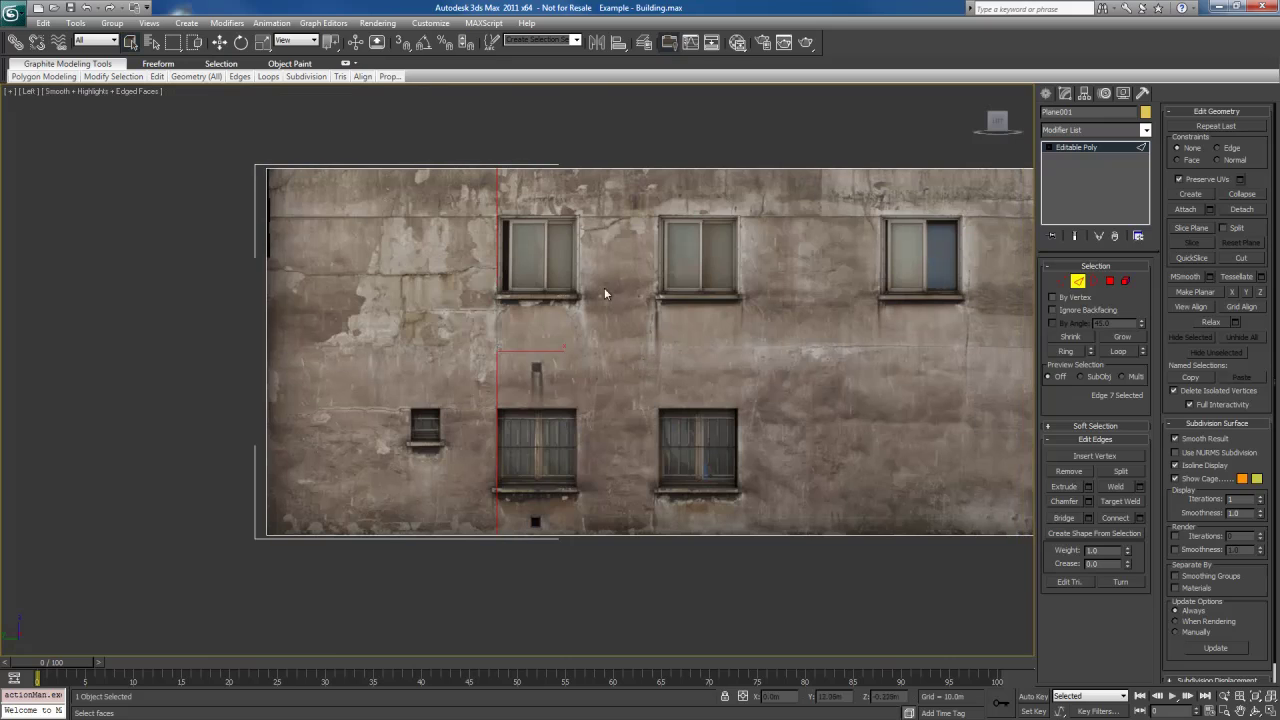
left_click_drag(646, 320, 748, 605)
right_click(652, 302)
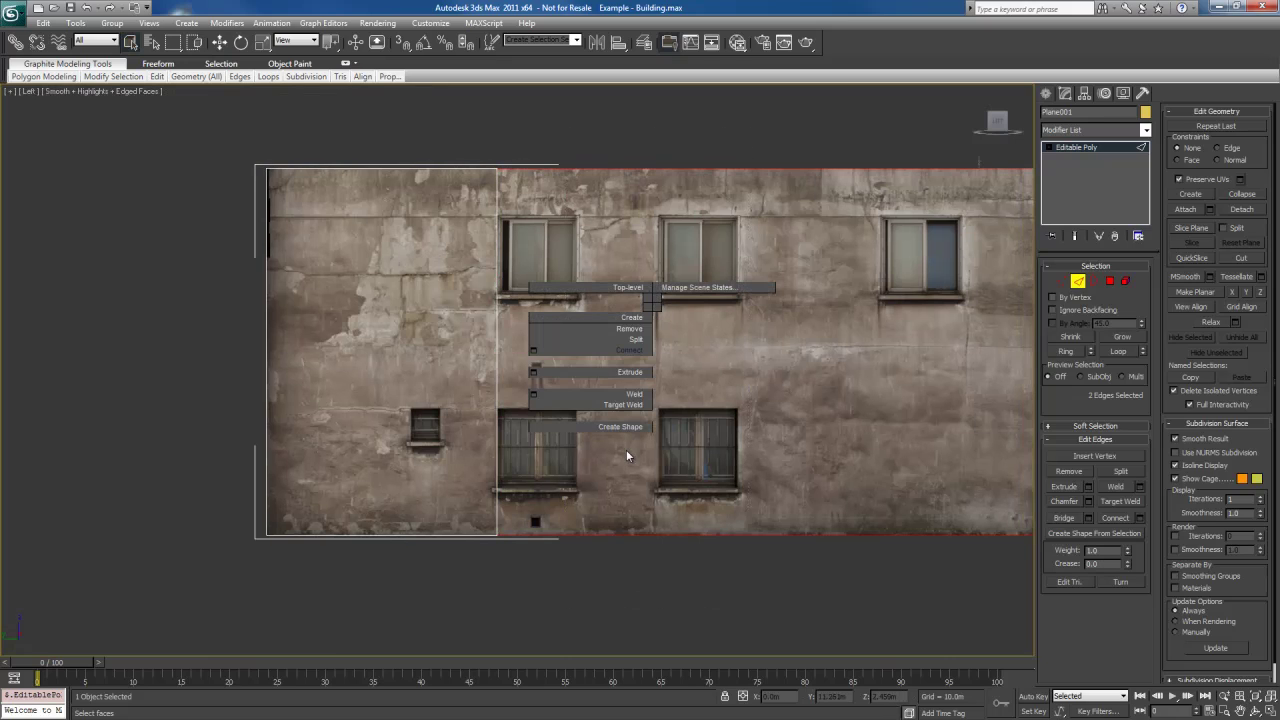
left_click(622, 355)
key("w")
left_click_drag(1008, 351, 602, 347)
- Align the second vertical edge with the outer right side of the upper-left window frame
scroll(604, 320, "up", 5)
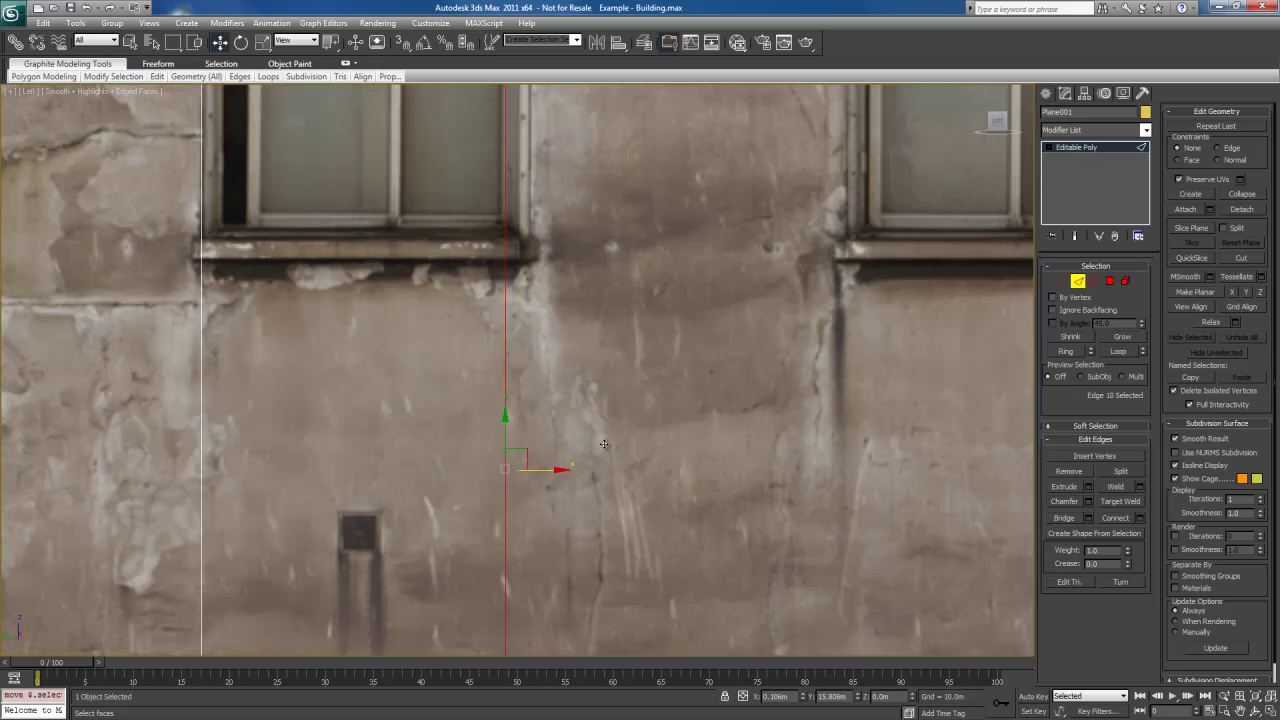
left_click_drag(553, 469, 575, 483)
middle_click_drag(575, 483, 612, 538)
mouse_move(603, 539)
left_mouse_down()
mouse_move(591, 539)
mouse_move(604, 540)
left_mouse_up()
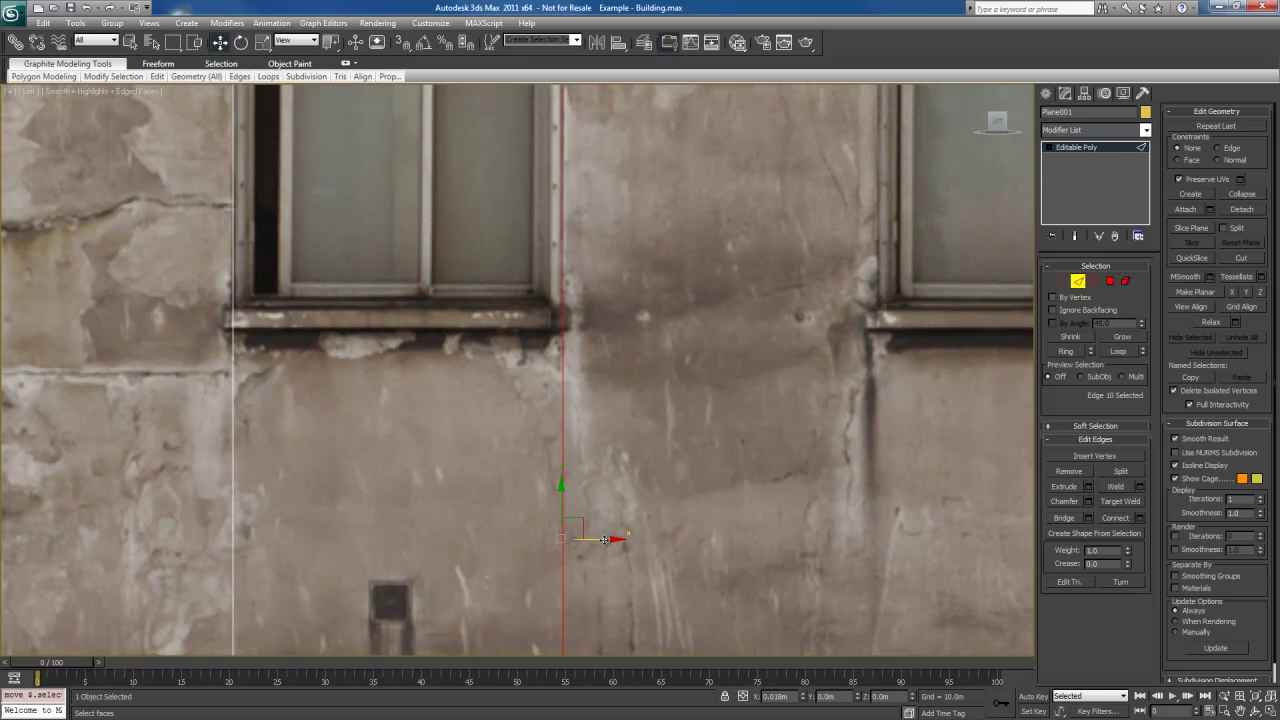
left_click_drag(604, 540, 602, 540)
- Connect the two vertical edges beside the upper-left window with one horizontal edge
middle_click_drag(625, 408, 638, 646)
middle_click_drag(617, 307, 690, 325)
scroll(689, 325, "down", 3)
middle_click_drag(670, 372, 665, 312)
left_click_drag(361, 241, 822, 395)
middle_click_drag(679, 282, 661, 330)
scroll(661, 335, "up", 3)
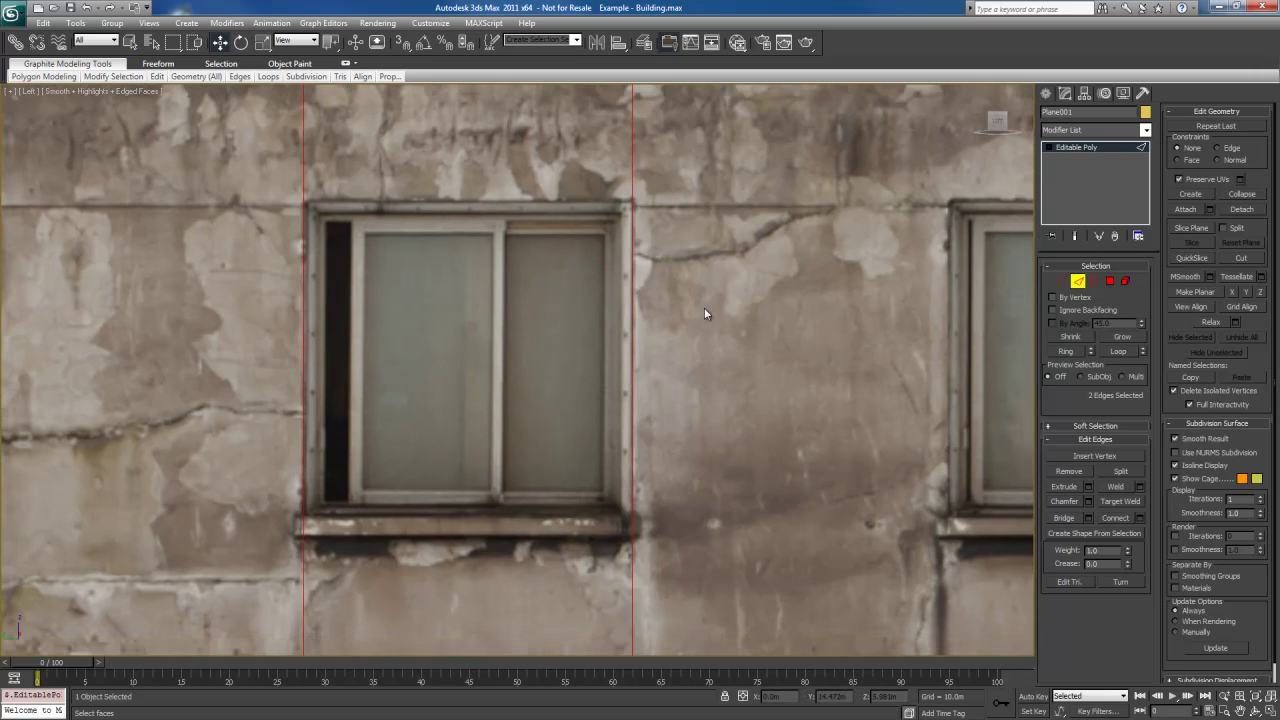
right_click(574, 260)
left_click(496, 305)
- Raise the horizontal edge to the top of the upper-left window frame and try moving it above the frame
scroll(567, 276, "down", 2)
scroll(567, 276, "down", 3)
left_click_drag(534, 362, 534, 200)
scroll(586, 363, "up", 5)
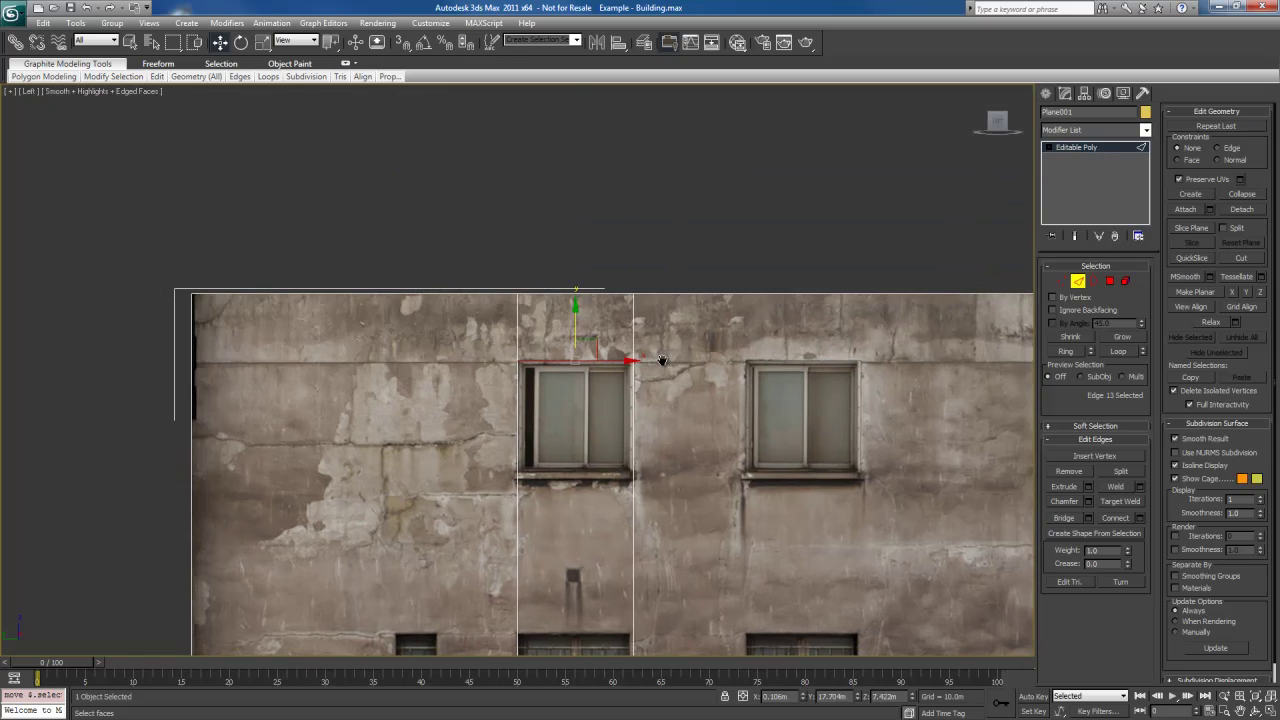
middle_click_drag(661, 360, 714, 382)
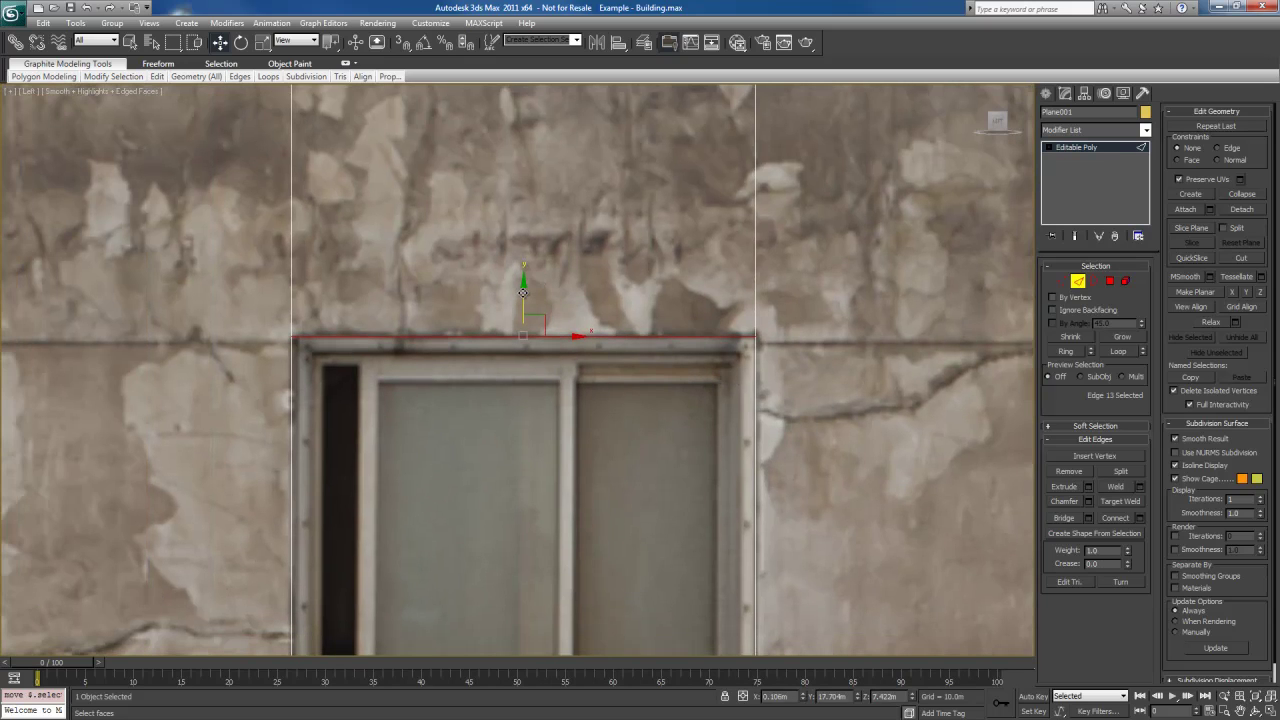
mouse_move(522, 292)
left_mouse_down()
mouse_move(522, 274)
mouse_move(522, 303)
mouse_move(523, 271)
left_mouse_up()
- Try lowering the horizontal edge, and undo its moves and its connection
scroll(677, 417, "down", 6)
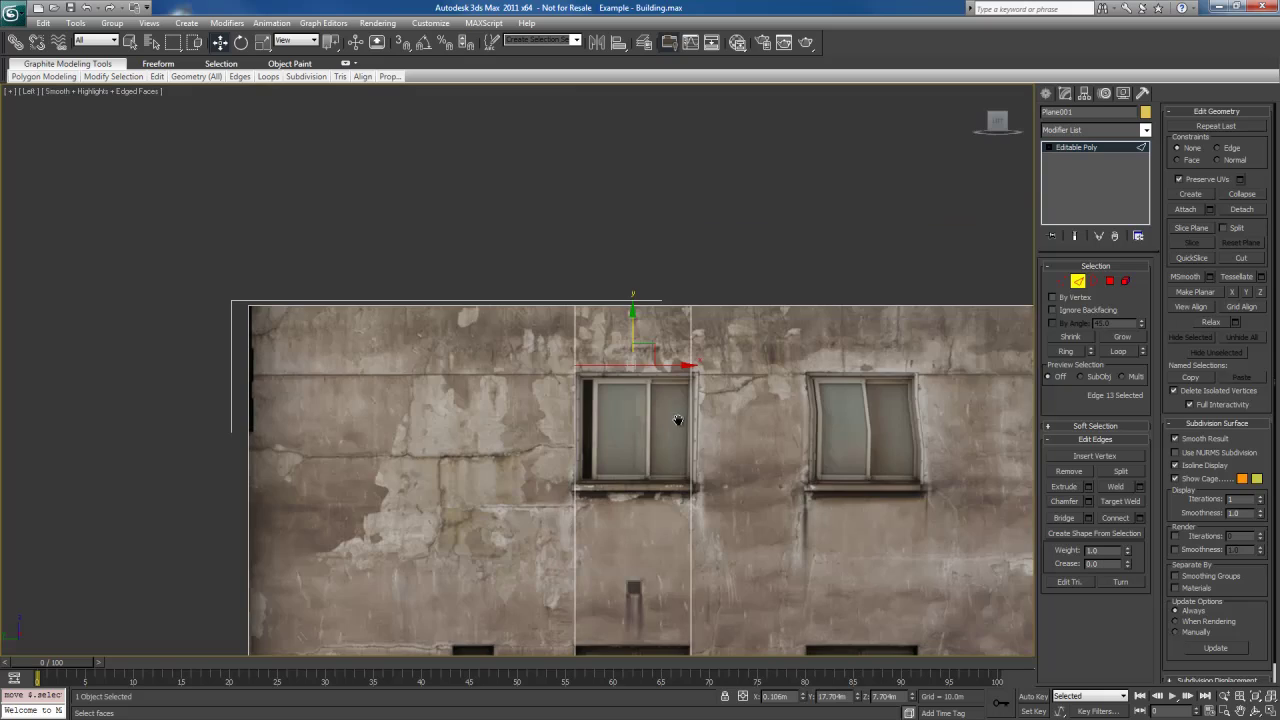
middle_click_drag(682, 441, 658, 405)
left_click_drag(598, 250, 600, 372)
key("ctrl+z")
middle_click_drag(743, 467, 717, 313)
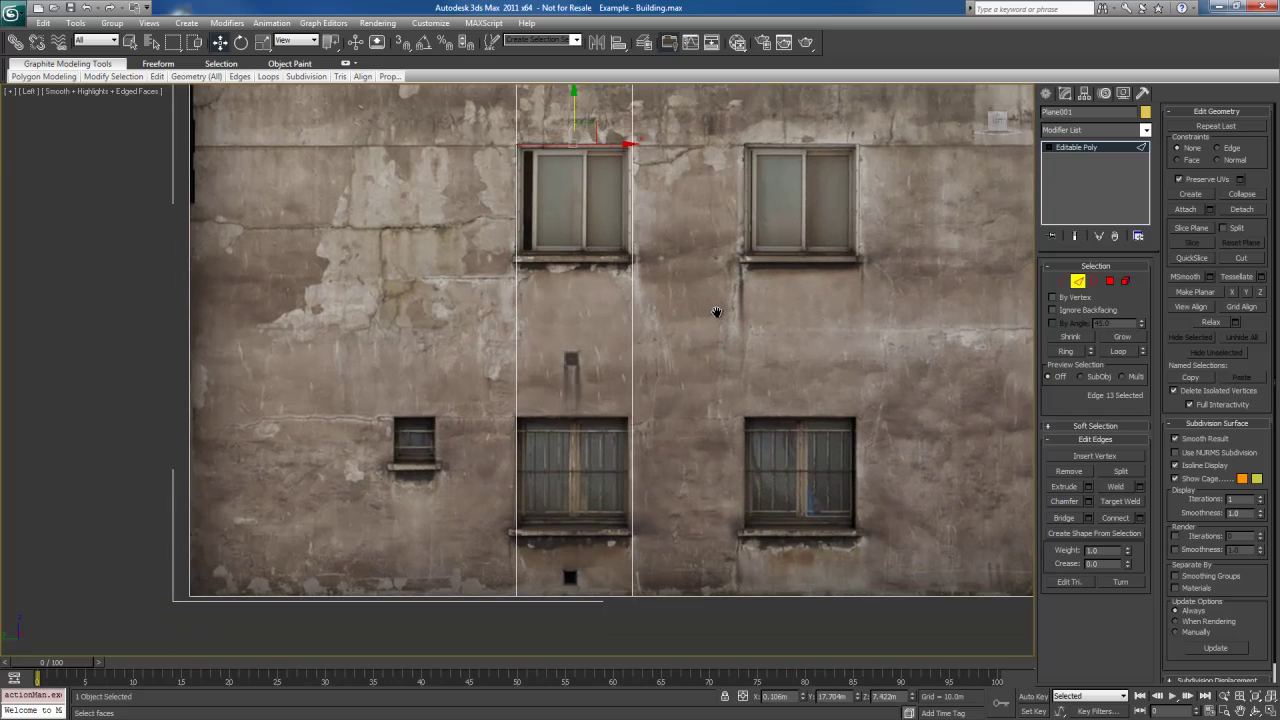
key("ctrl+z")
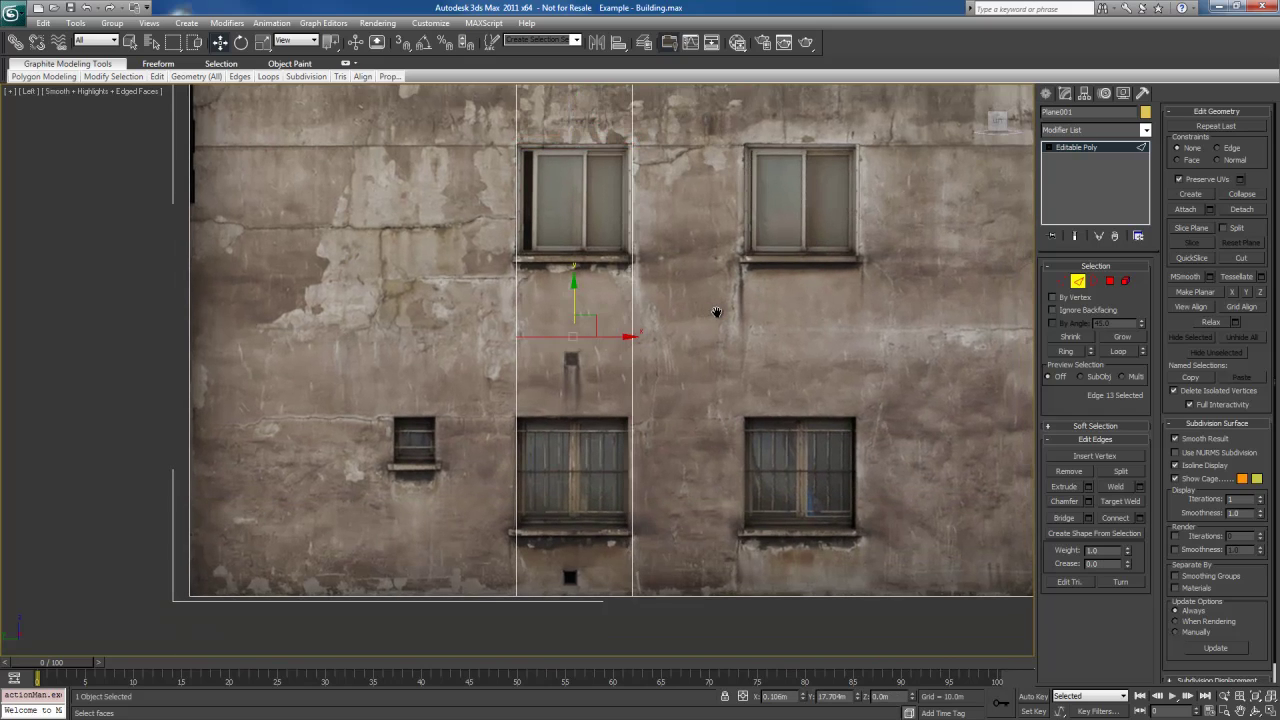
key("ctrl+z")
- Connect the two vertical edges again and align the new horizontal edge with the top of the upper-left window frame
middle_click_drag(669, 308, 660, 349)
key("q")
right_click(580, 271)
left_click(538, 317)
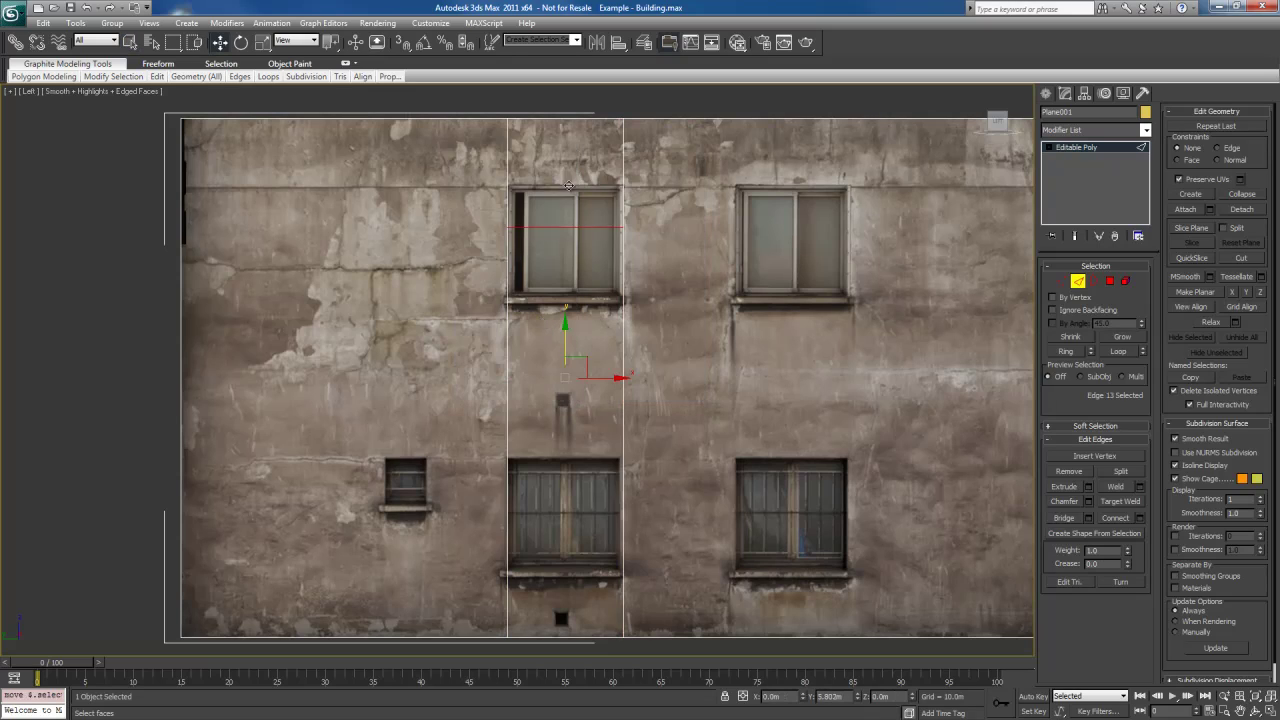
left_click_drag(570, 176, 574, 142)
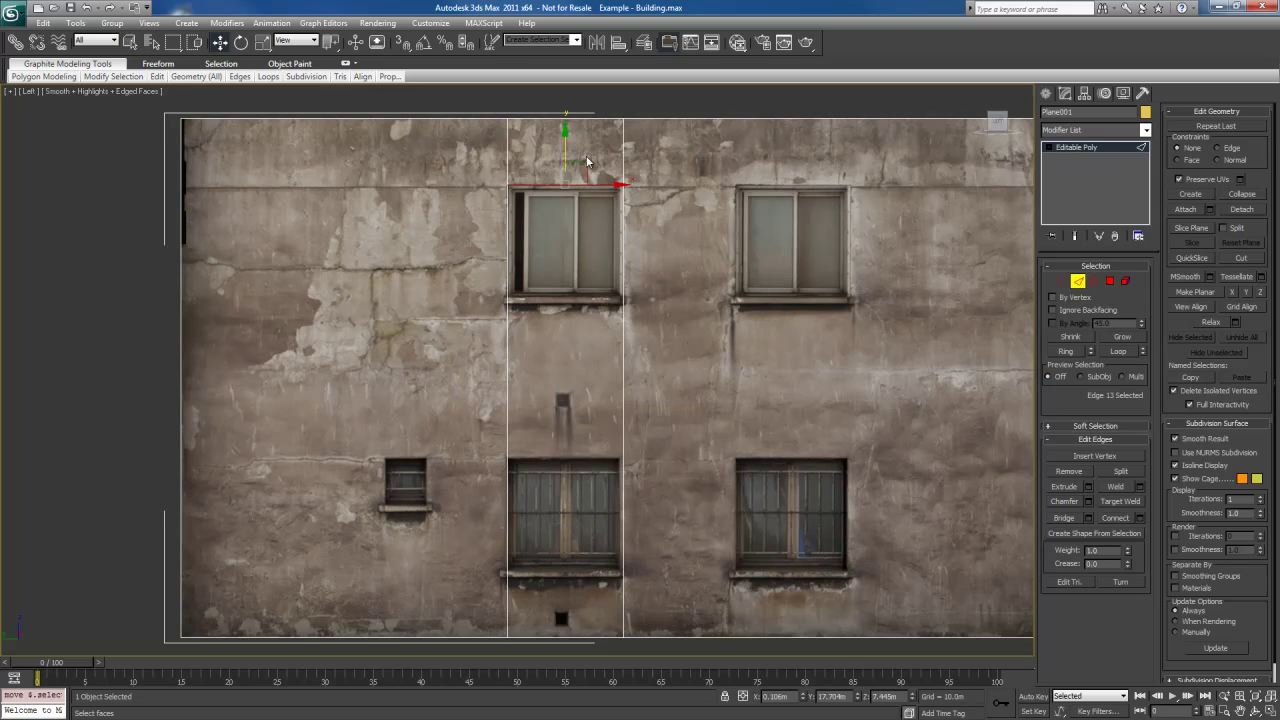
left_click_drag(565, 141, 567, 180)
key("ctrl+z")
- Connect the vertical edges below the window-top edge and move the new horizontal edge up to the sill's underside
left_click_drag(403, 309, 627, 366)
right_click(574, 292)
left_click(535, 336)
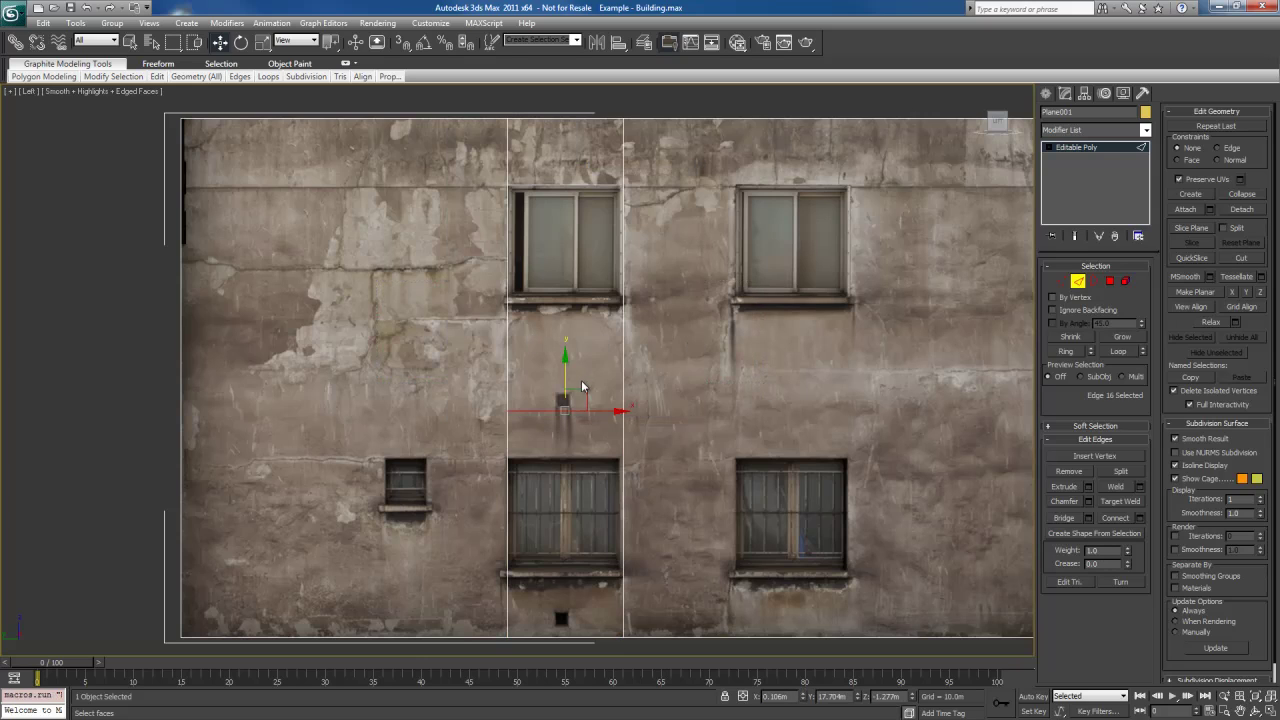
left_click_drag(566, 374, 581, 272)
- Connect the vertical edges beside the upper-left window and lower the new horizontal edge to the top of its sill
scroll(582, 268, "up", 5)
right_click(550, 246)
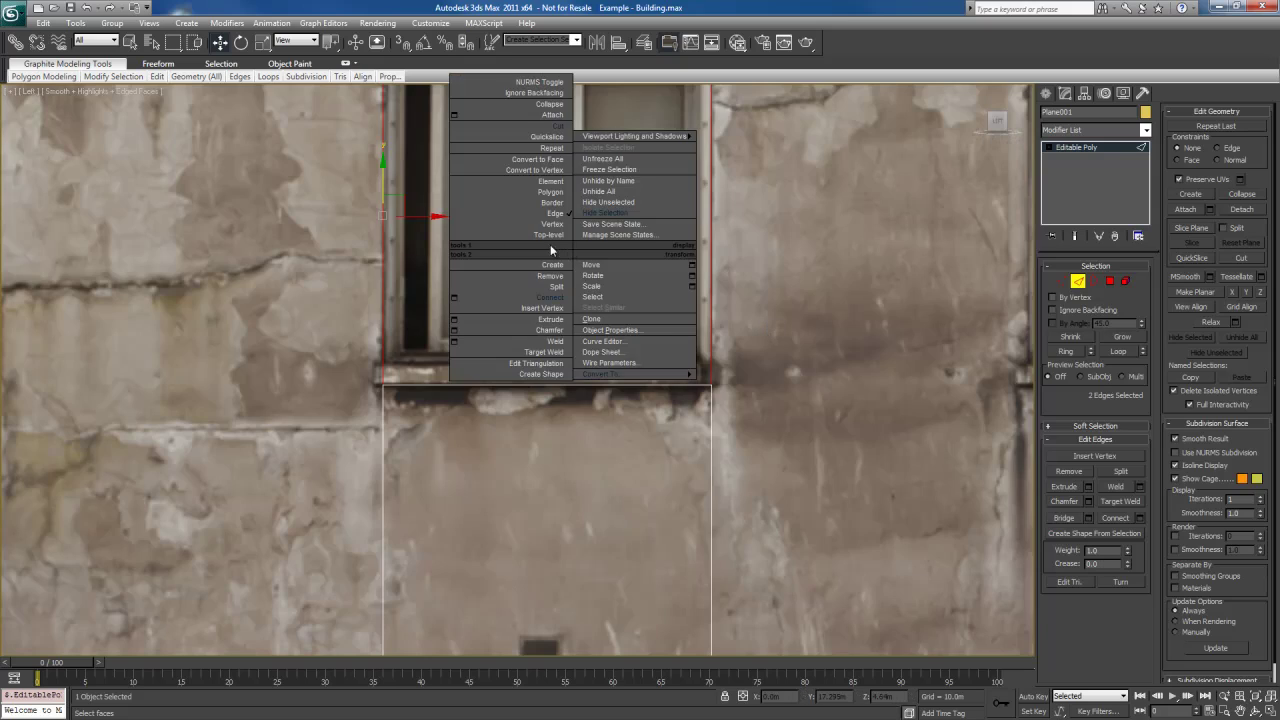
left_click(543, 300)
left_click_drag(547, 170, 556, 319)
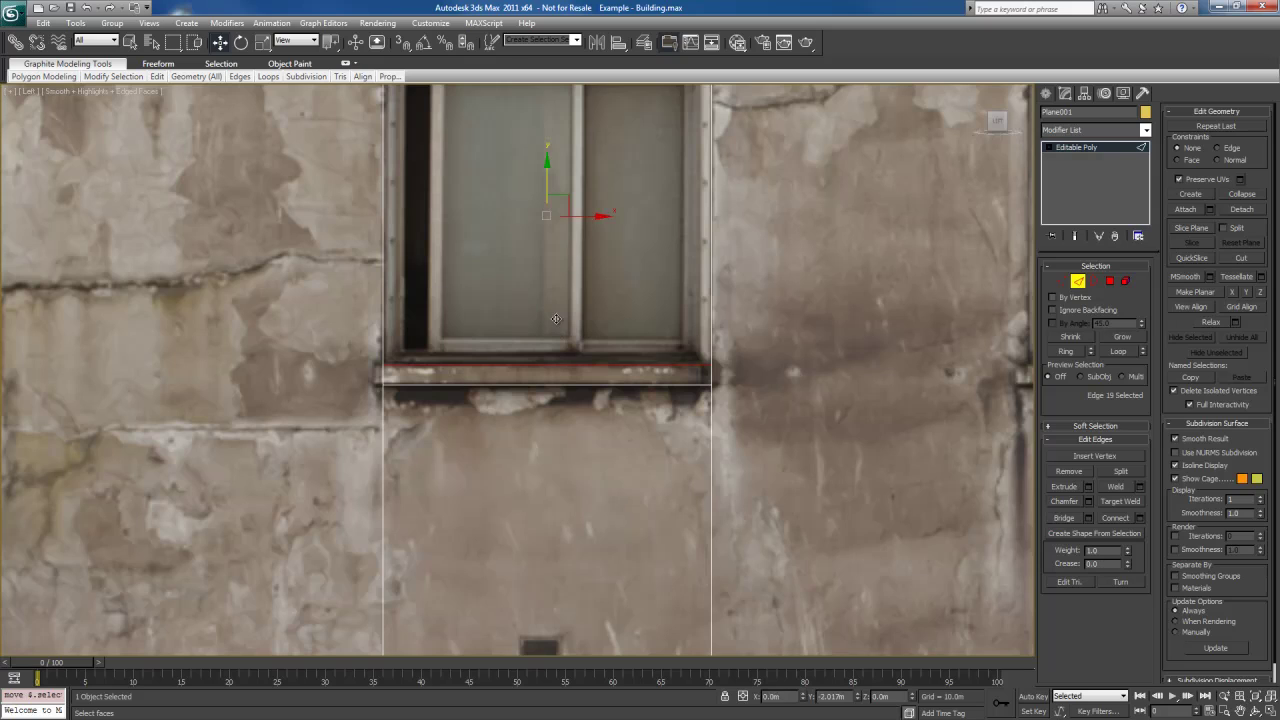
key("q")
middle_click_drag(720, 289, 719, 353)
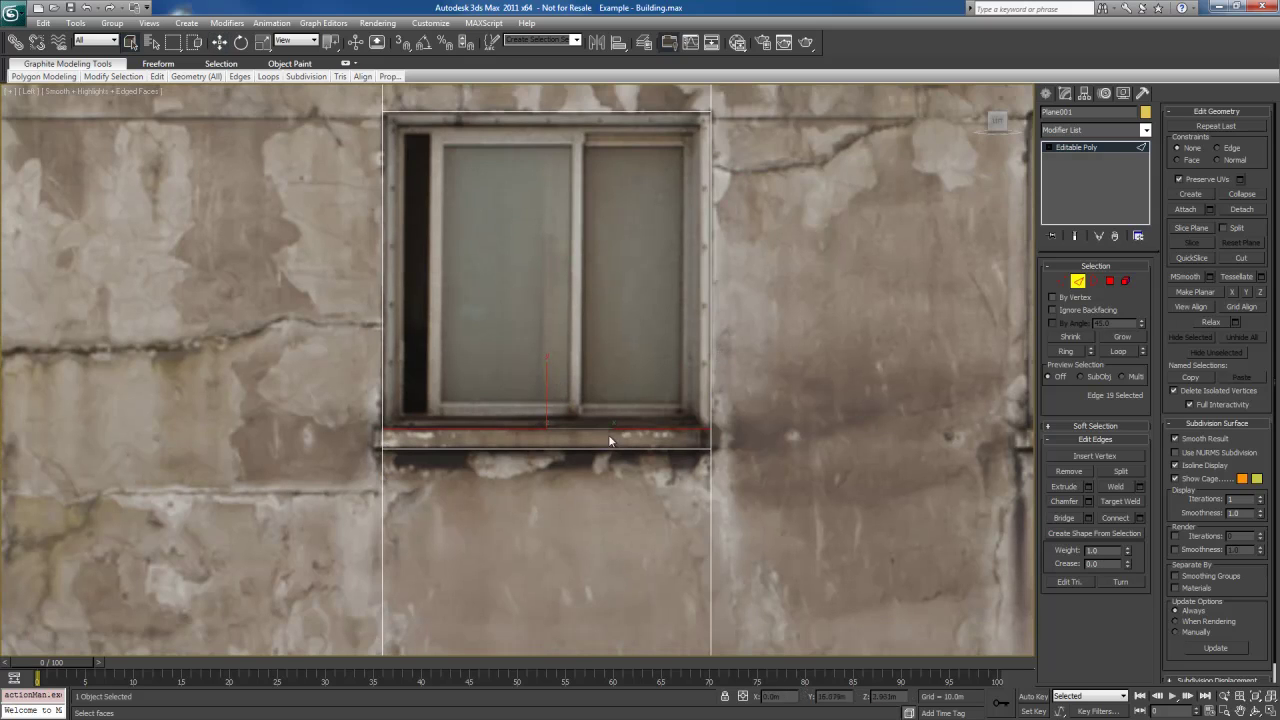
- Try insetting the upper-left window polygon to form its frame
middle_click_drag(643, 316, 611, 394)
key("4")
left_click(563, 281)
mouse_move(624, 437)
middle_mouse_down()
mouse_move(623, 420)
mouse_move(628, 439)
middle_mouse_up()
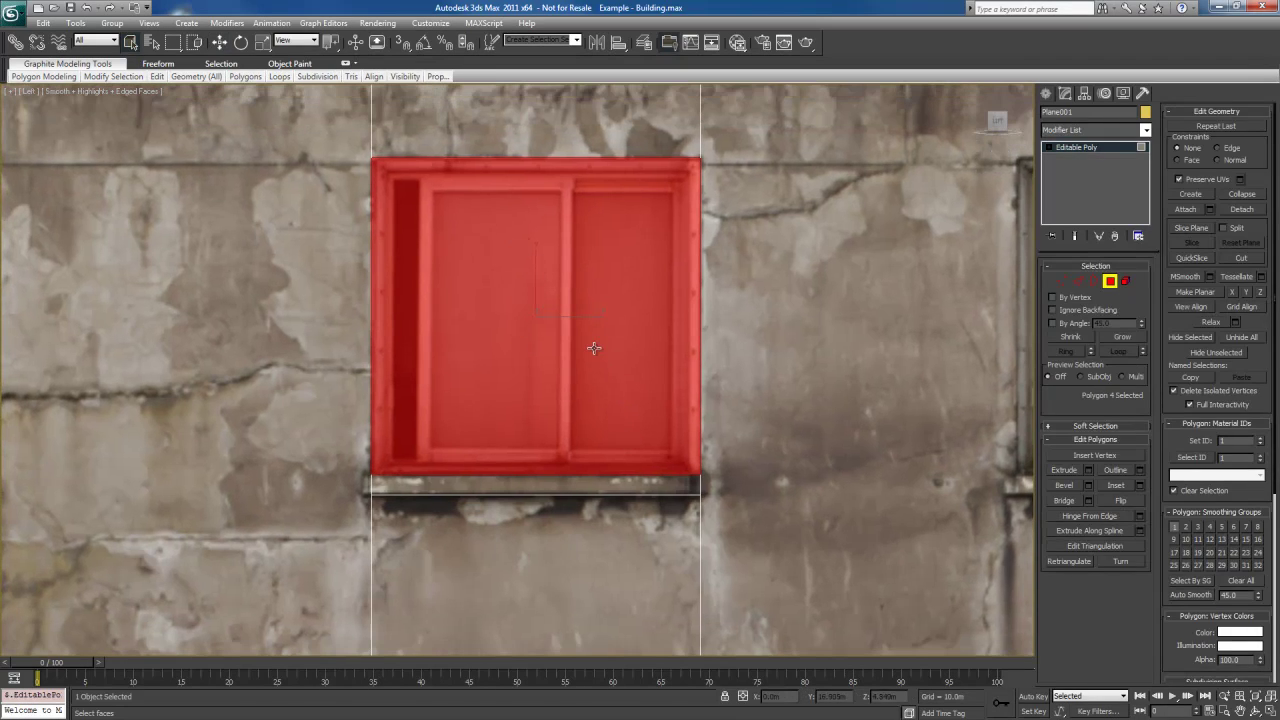
right_click(575, 251)
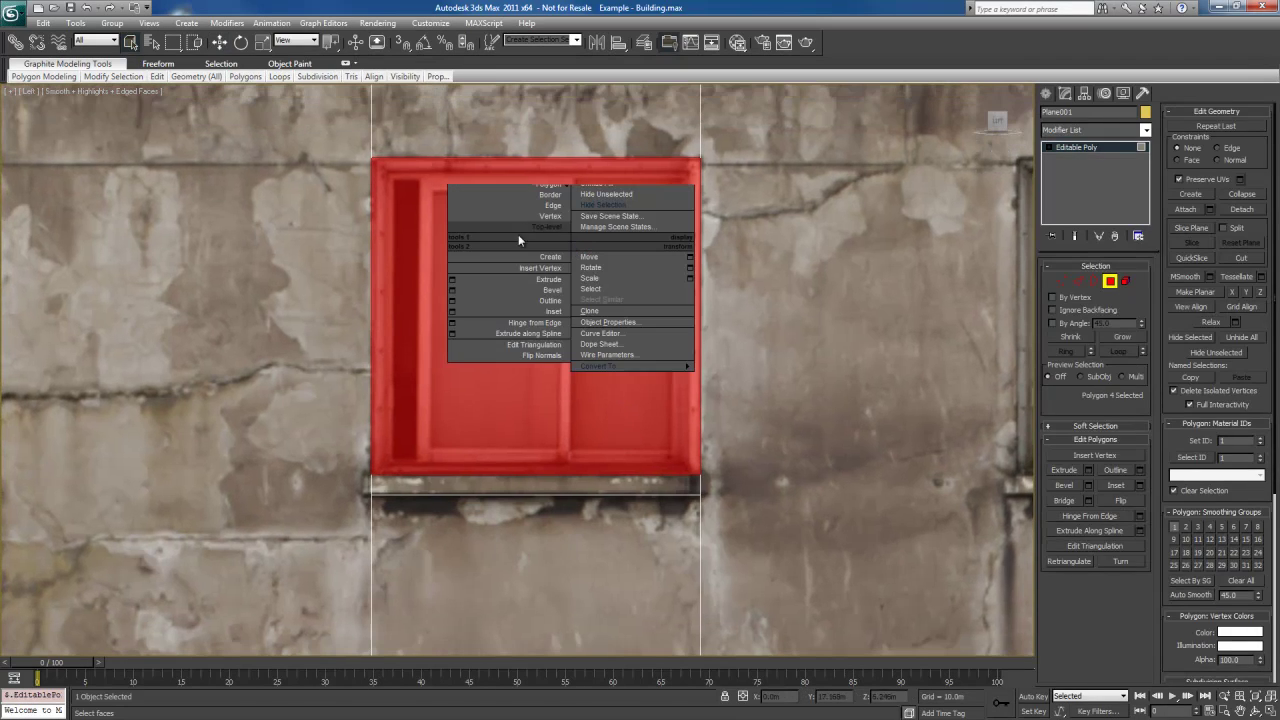
left_click(513, 313)
left_click_drag(533, 319, 568, 346)
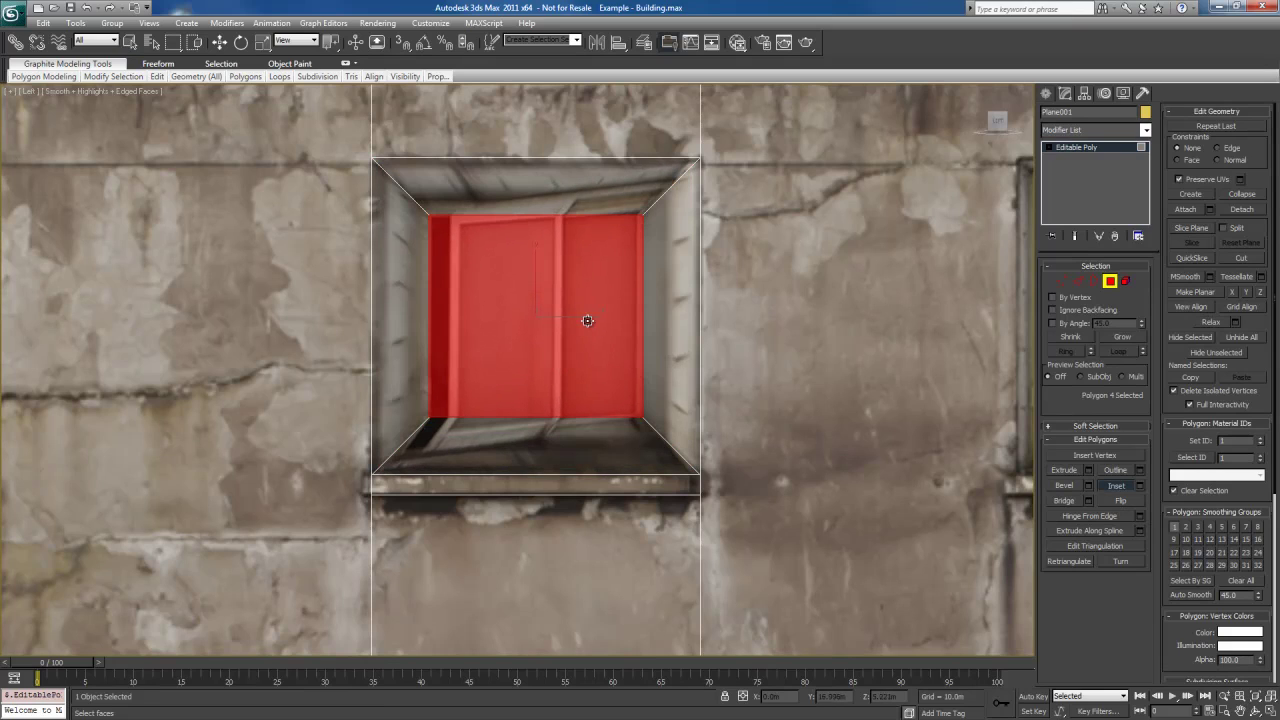
key("ctrl+z")
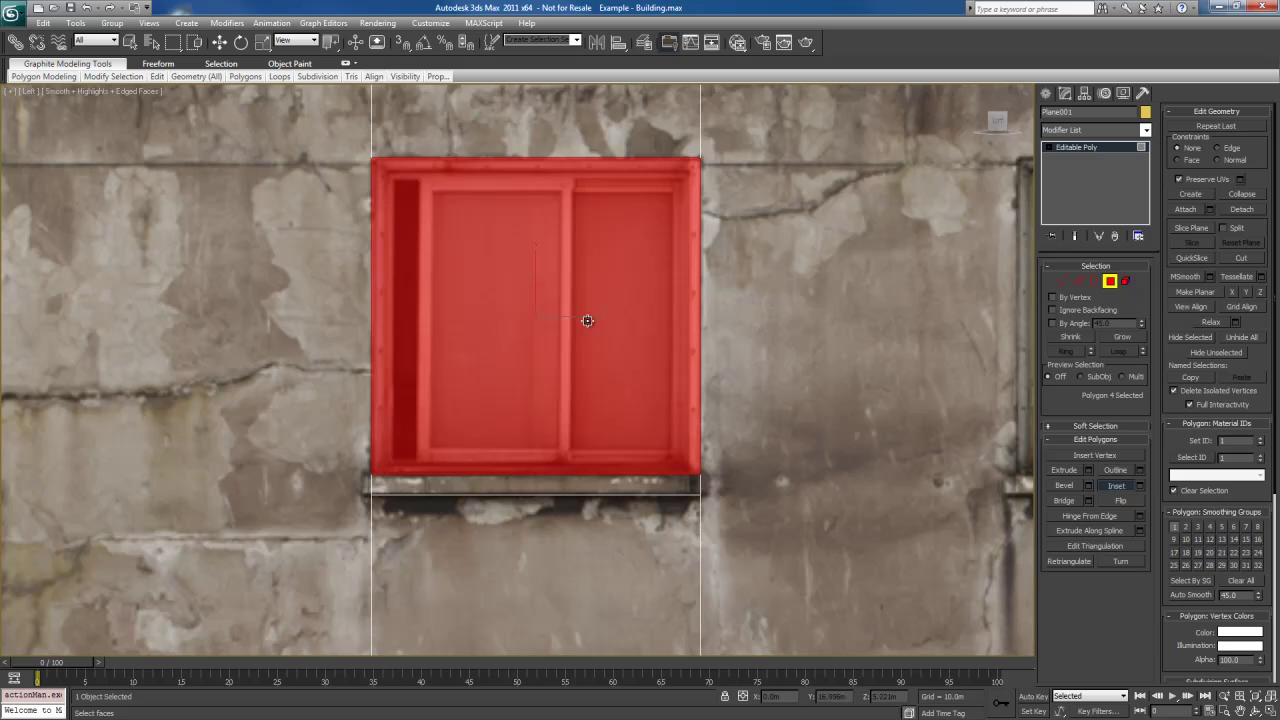
middle_click_drag(592, 338, 616, 336)
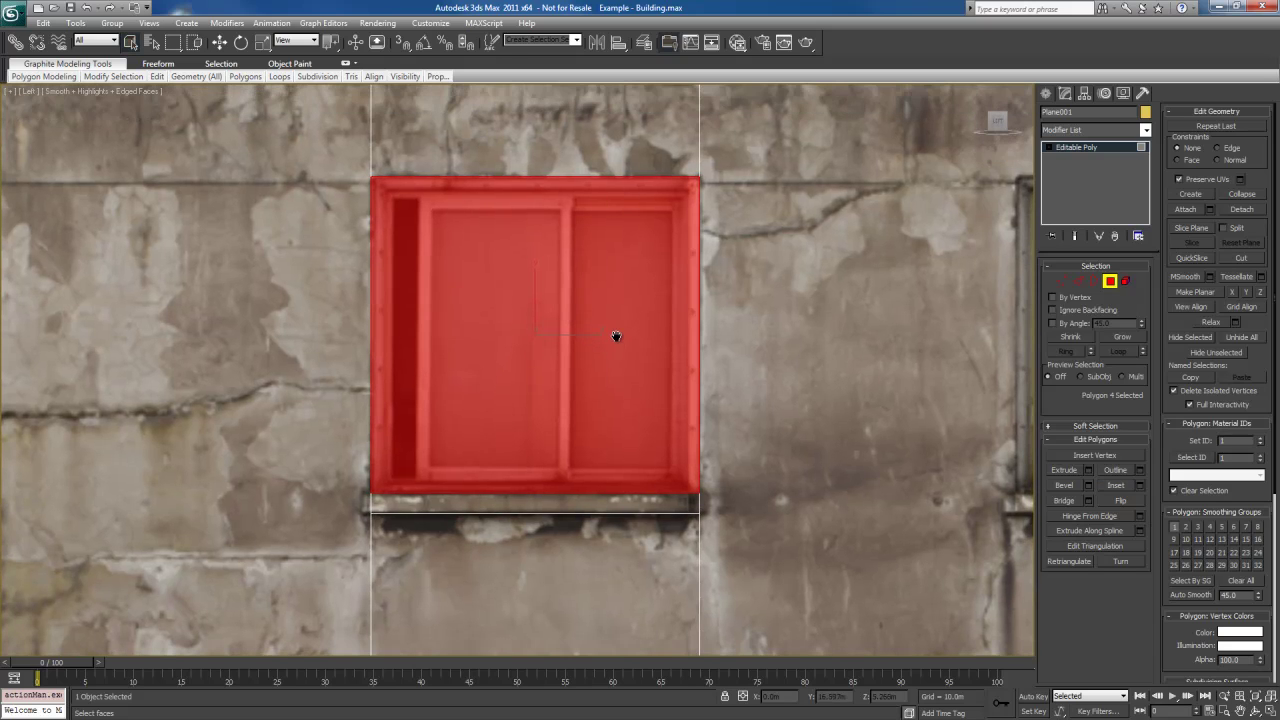
key("4")
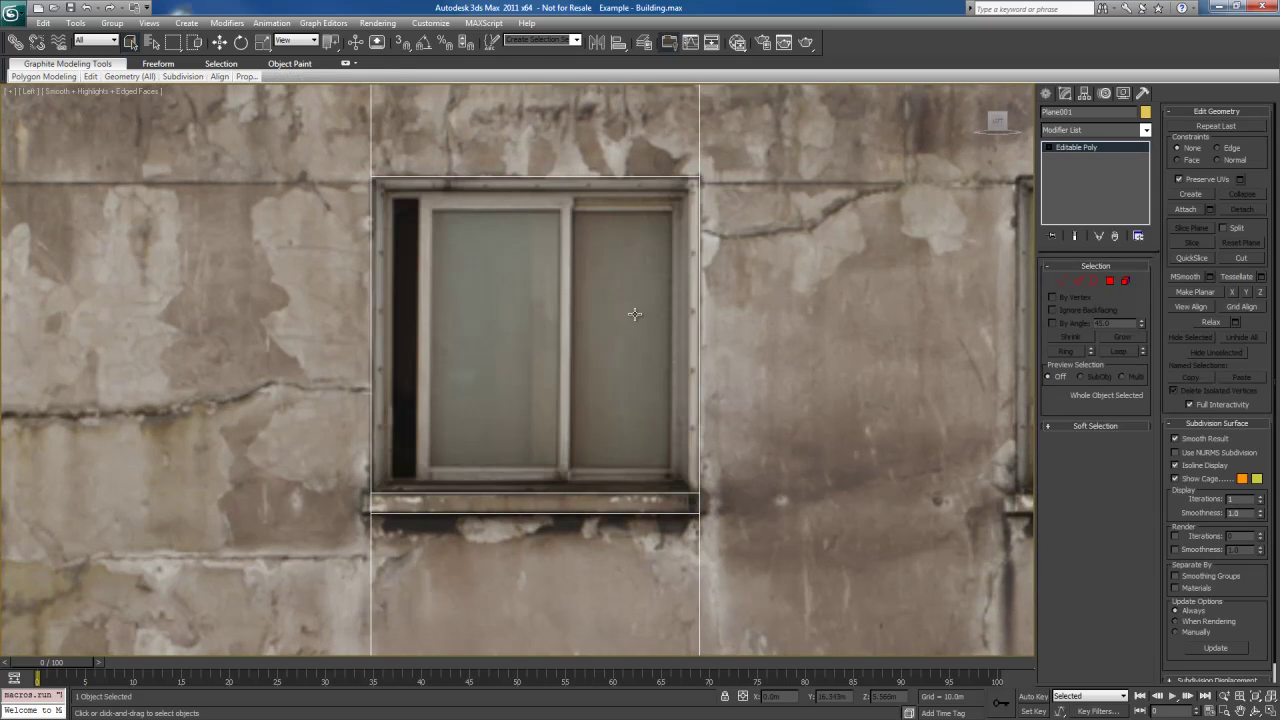
- Cut from the window's upper-right corner along the inner right and bottom sides of the frame to its lower-left corner
key("1")
mouse_move(634, 320)
middle_mouse_down()
mouse_move(632, 332)
mouse_move(632, 319)
middle_mouse_up()
right_click(703, 235)
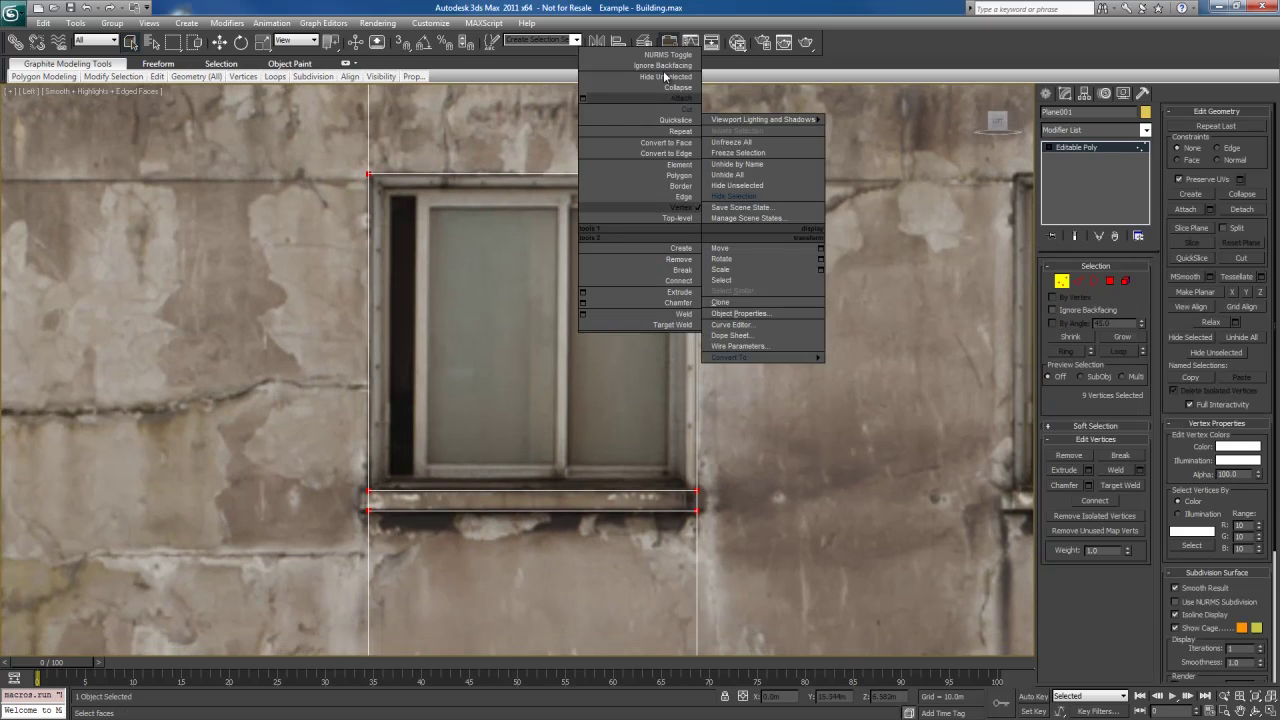
left_click(672, 108)
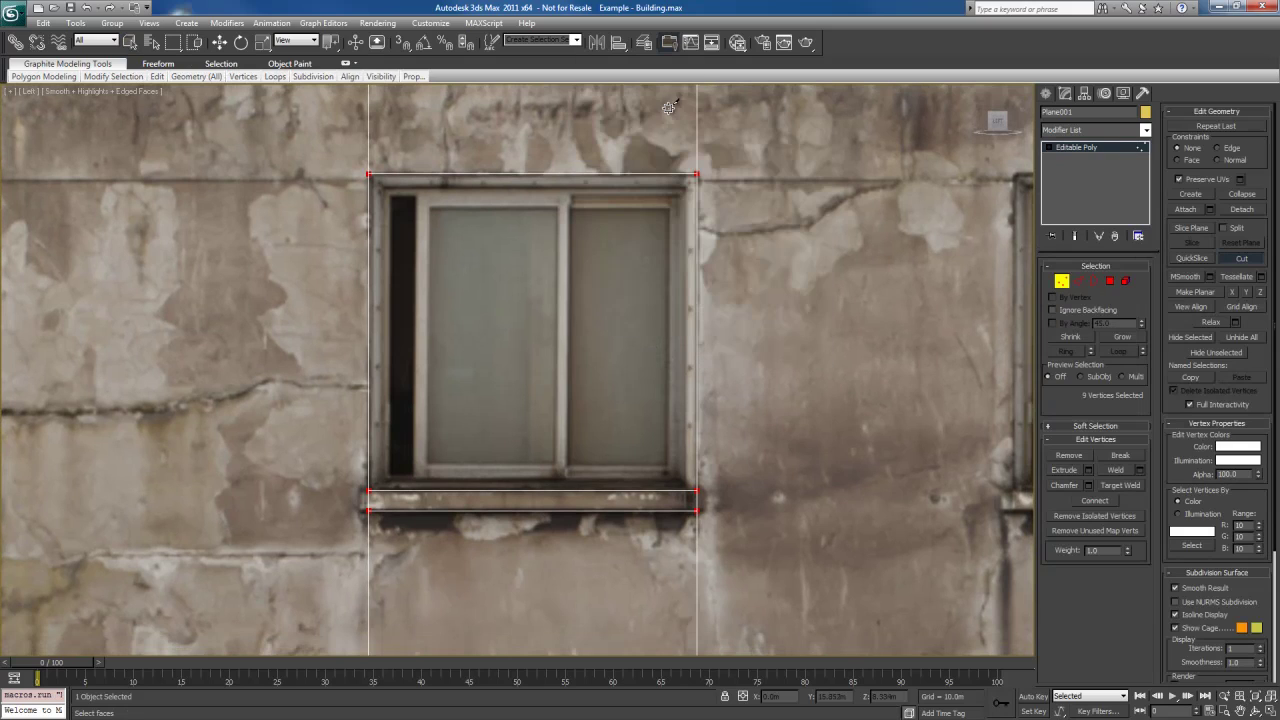
middle_click_drag(687, 280, 686, 256)
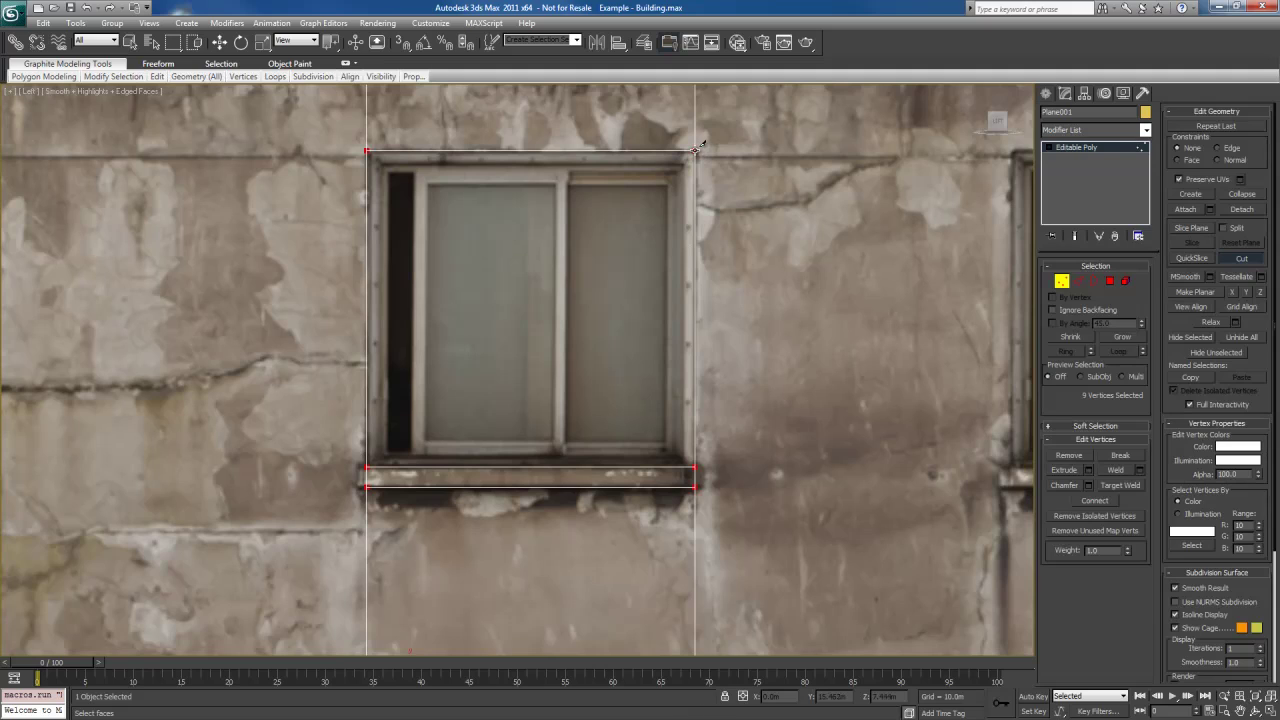
left_click(685, 158)
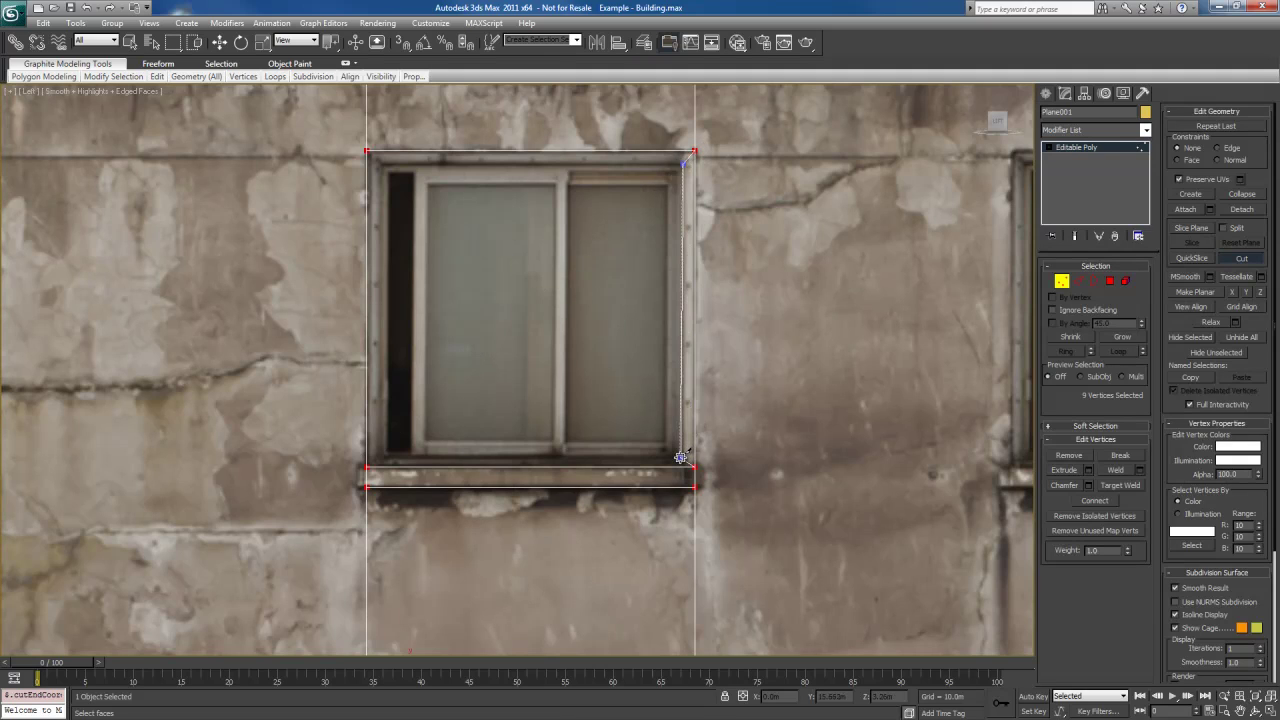
left_click(682, 460)
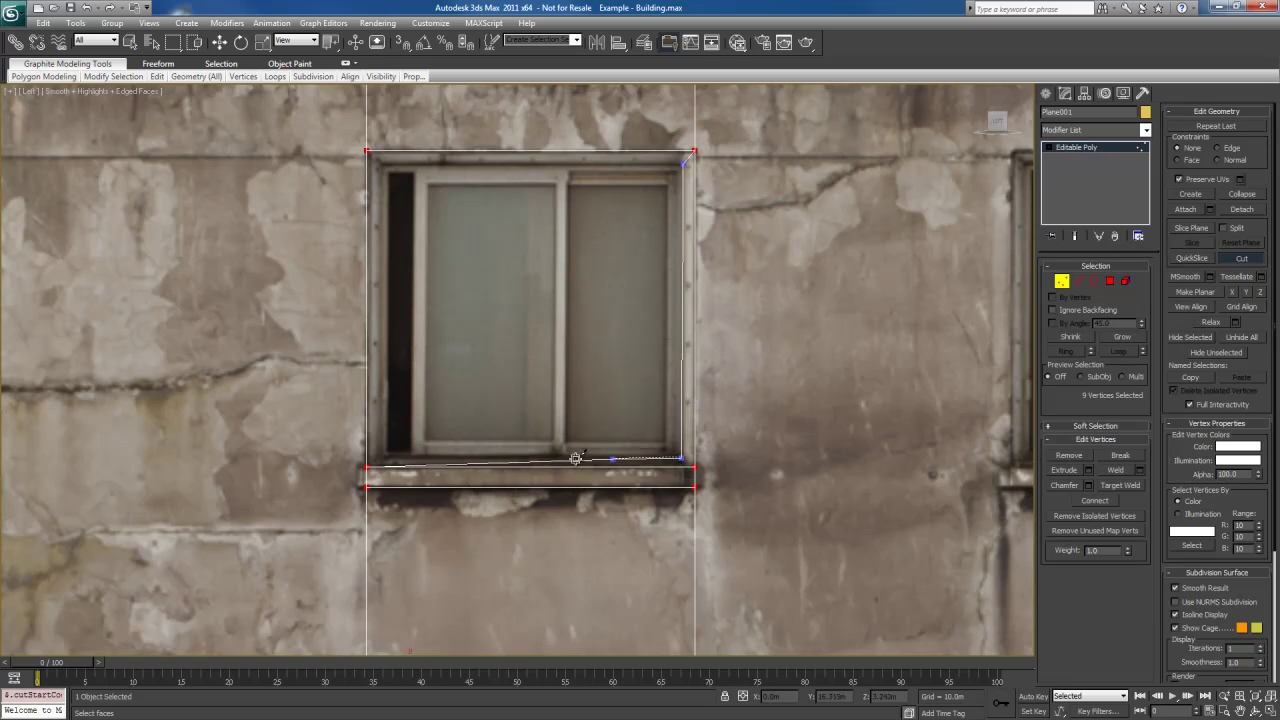
left_click(382, 457)
left_click(366, 466)
- Cut along the frame's inner left and top sides, with a diagonal to the upper-left corner, closing the inner rectangle
left_click(382, 457)
left_click(384, 165)
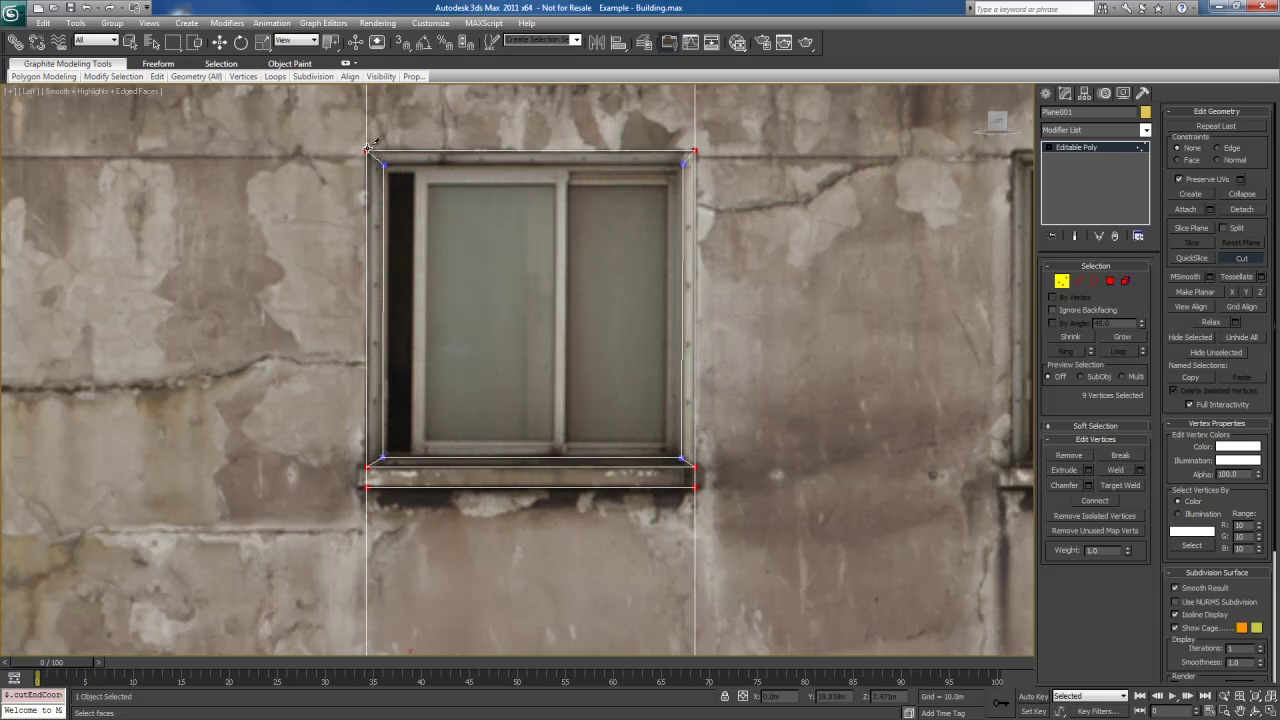
left_click(368, 150)
left_click(385, 163)
left_click(683, 164)
right_click(624, 275)
- Select the inner window polygon and switch to the Perspective view
scroll(640, 330, "up", 3)
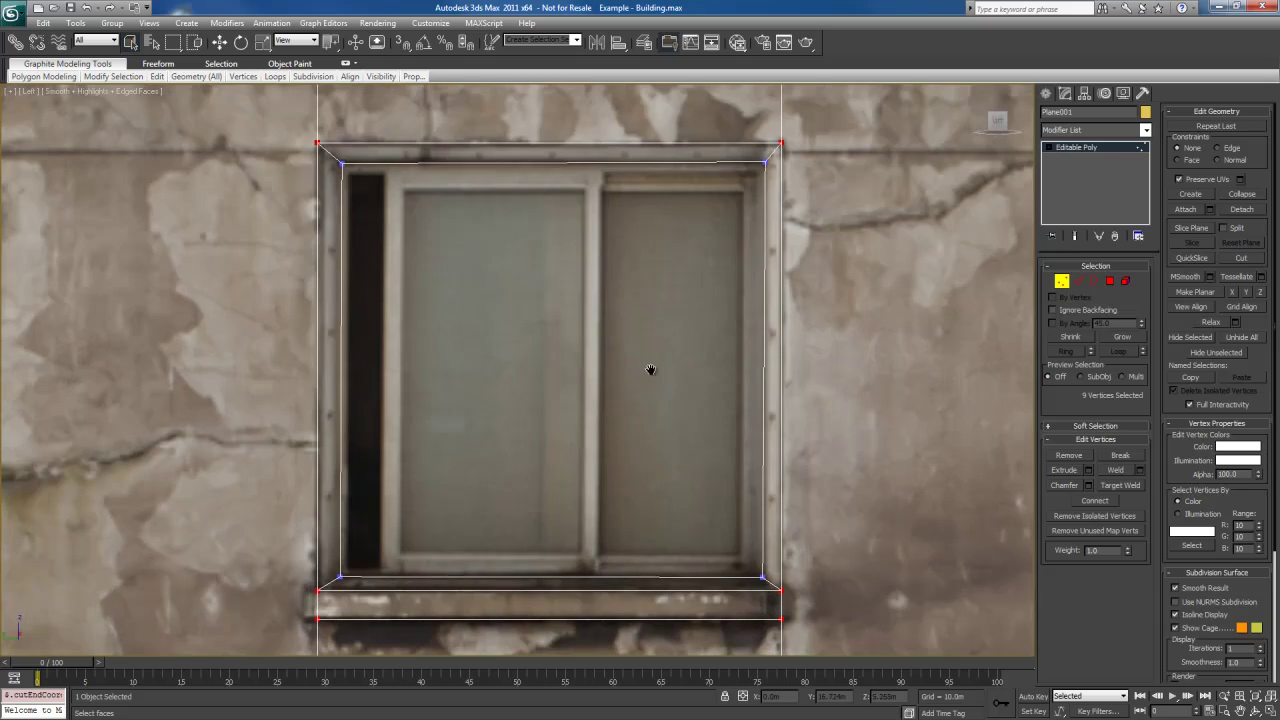
middle_click_drag(650, 370, 647, 366)
key("4")
left_click(606, 303)
mouse_move(620, 318)
middle_mouse_down()
mouse_move(634, 346)
mouse_move(552, 352)
mouse_move(627, 317)
middle_mouse_up()
key("p")
- Try recessing the inner window polygon by moving it, and try Extrude on it
key("w")
left_click_drag(508, 284, 502, 281)
key("ctrl+z")
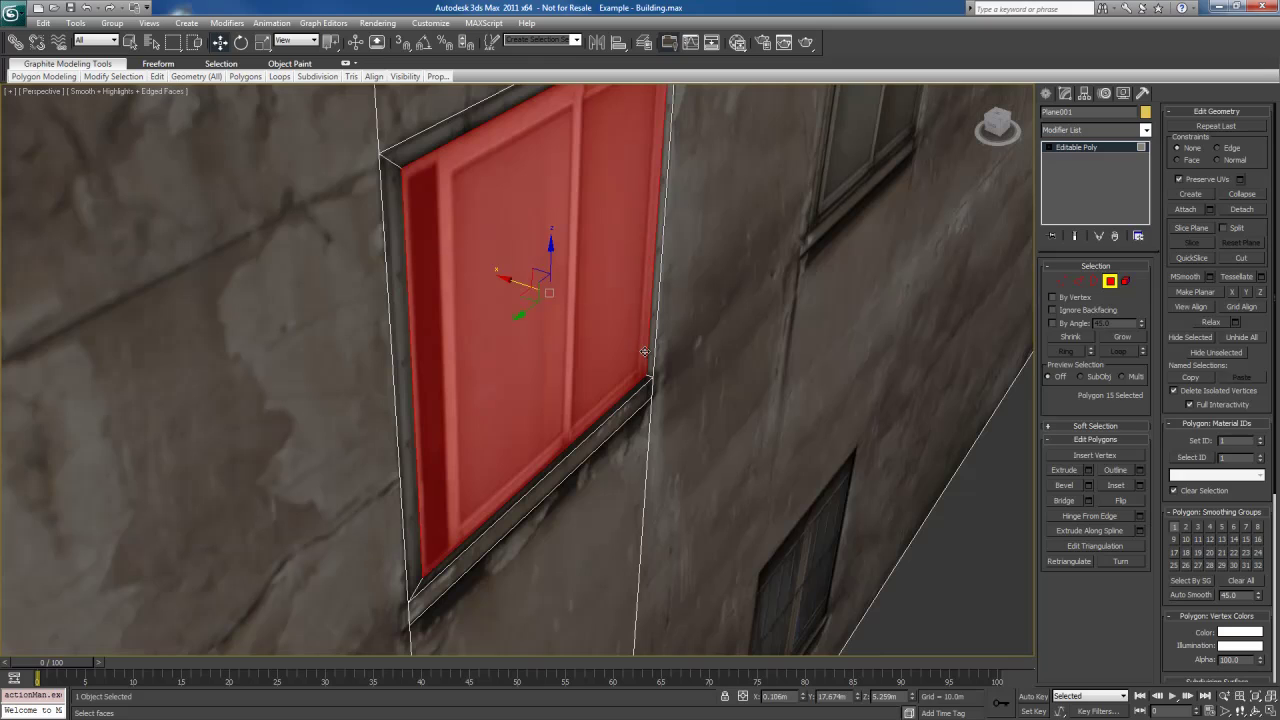
key("shift+e")
left_click_drag(586, 309, 584, 318)
key("ctrl+z")
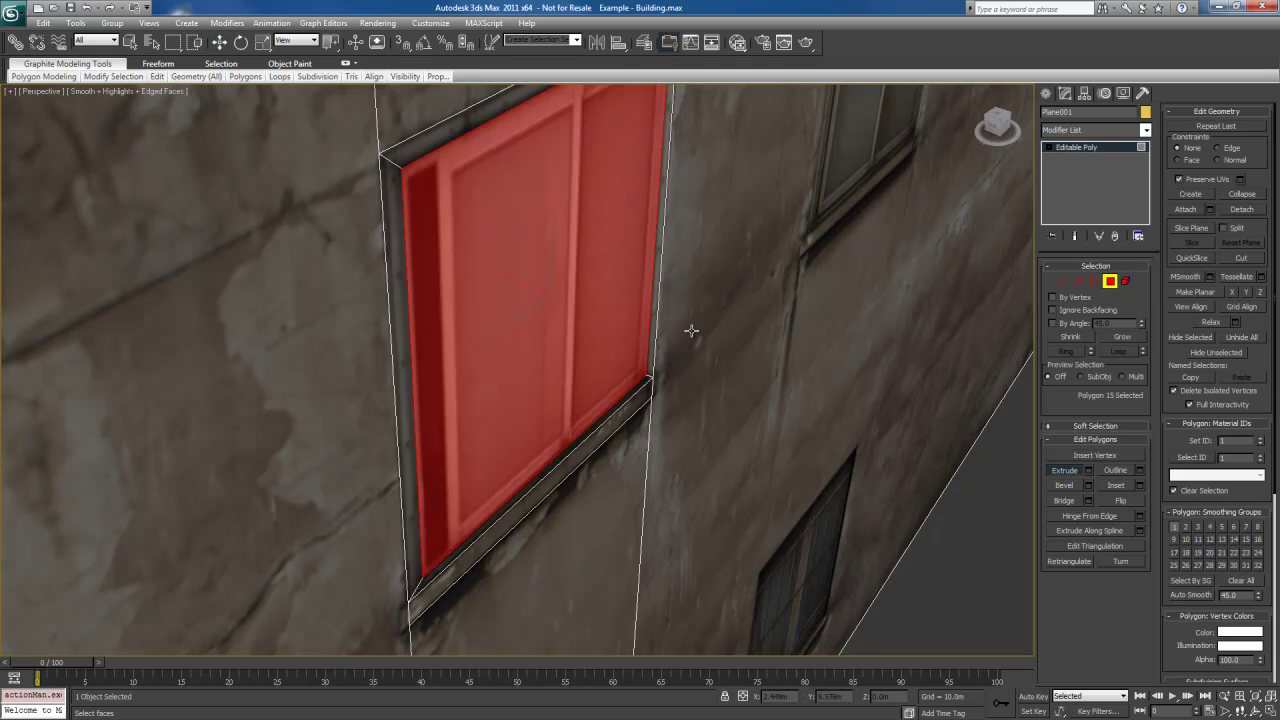
- Move the inner window polygon along X into the wall, to X 0.343 m
key("w")
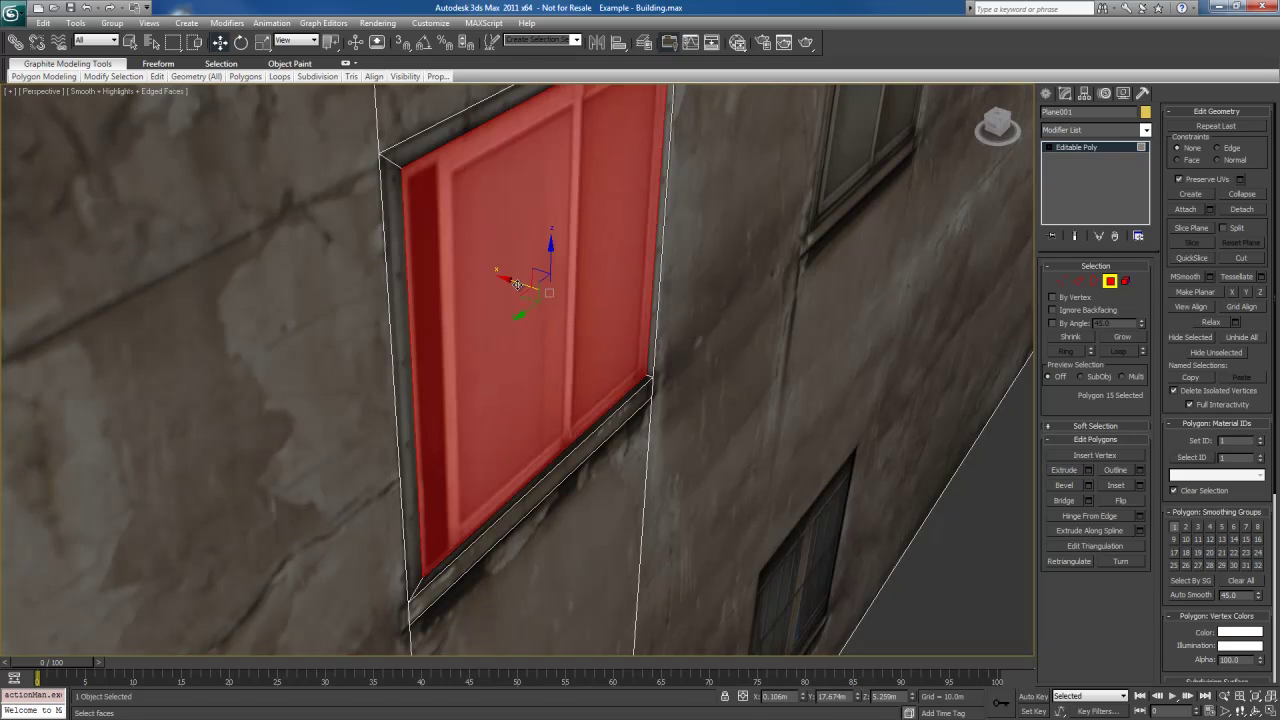
mouse_move(517, 284)
left_mouse_down()
mouse_move(346, 243)
mouse_move(509, 294)
mouse_move(504, 303)
mouse_move(528, 282)
left_mouse_up()
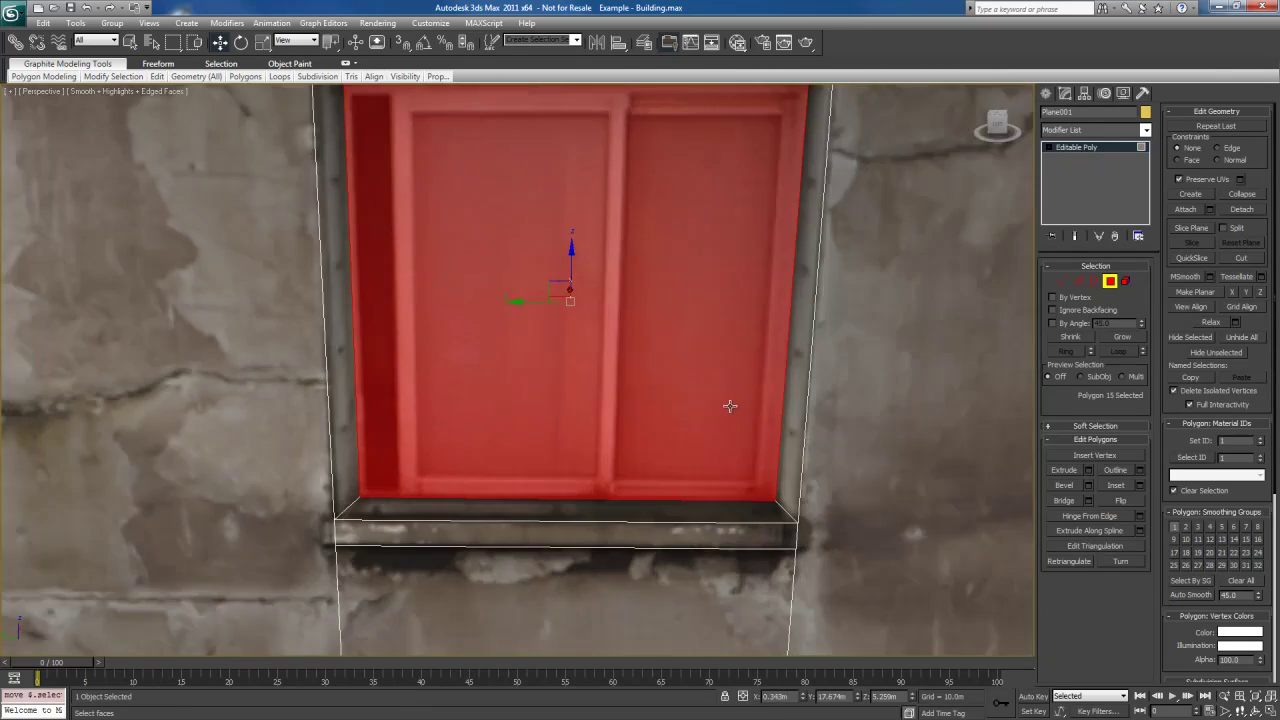
- Select the sill polygon below the upper window and extrude it outward from the wall
middle_click_drag(730, 406, 654, 402, "alt")
scroll(654, 420, "down", 3)
scroll(654, 420, "up", 4)
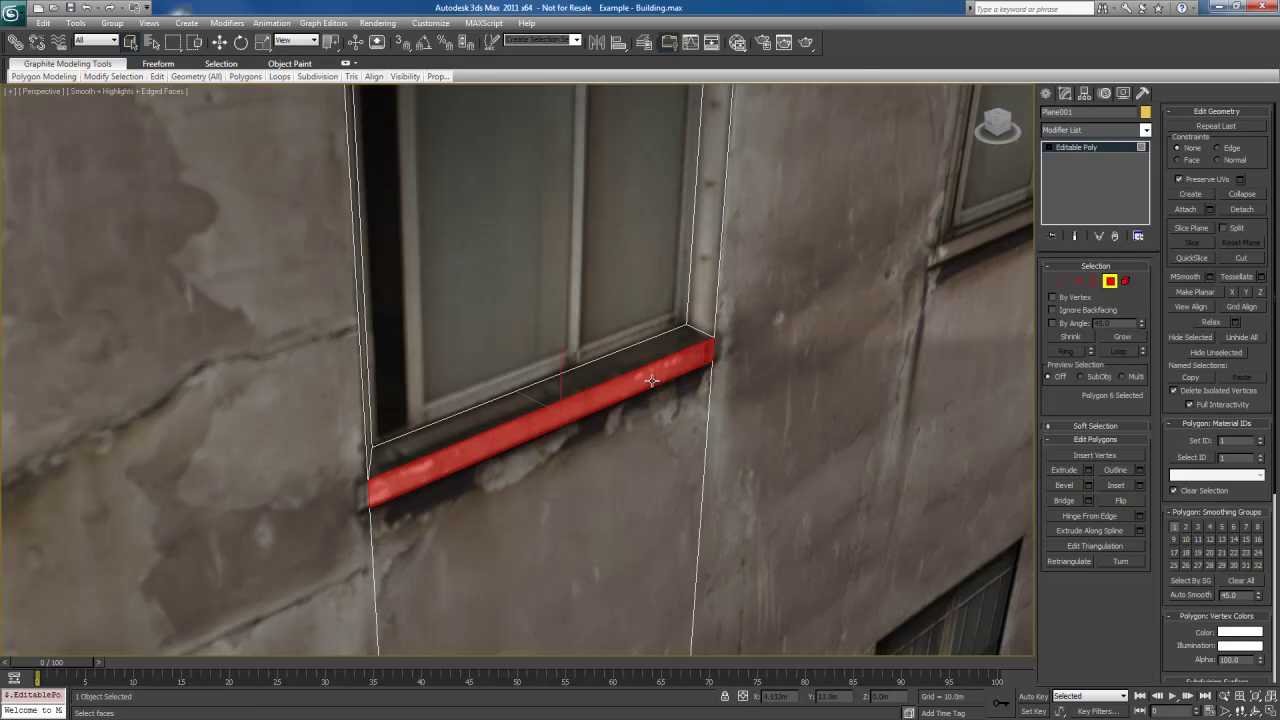
key("shift+e")
left_click_drag(569, 408, 543, 405)
key("q")
key("w")
middle_click_drag(543, 405, 685, 463, "alt")
- Select the extruded sill's front polygon together with its side polygons
key("q")
left_click(656, 422)
middle_click_drag(522, 424, 626, 429, "alt")
middle_click_drag(532, 453, 630, 415, "alt")
left_click(541, 450, "shift")
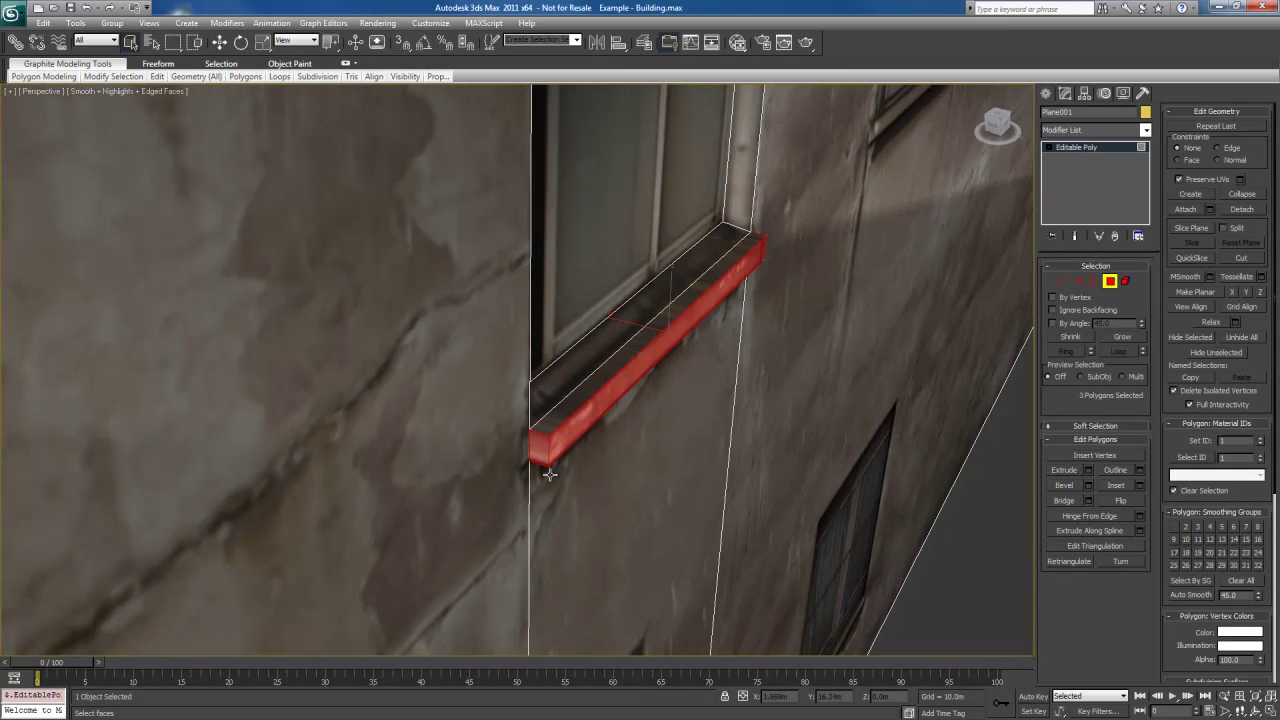
left_click(544, 462)
- Select a polygon at the end of the extruded sill and move it slightly to adjust the sill's shape
middle_click_drag(866, 409, 751, 409, "alt")
middle_click_drag(795, 457, 656, 424, "alt")
left_click(656, 424)
left_click(676, 425)
key("w")
left_click_drag(653, 421, 644, 418)
- Extrude a single polygon of the sill by a small amount and adjust its position with Move
middle_click_drag(560, 422, 632, 434, "alt")
left_click(571, 417)
key("shift+e")
left_click_drag(572, 423, 572, 414)
key("w")
left_click_drag(502, 461, 534, 446)
- Examine the lower window, its sill and the small square wall opening beneath it in the Left view
middle_click_drag(845, 452, 722, 370, "alt")
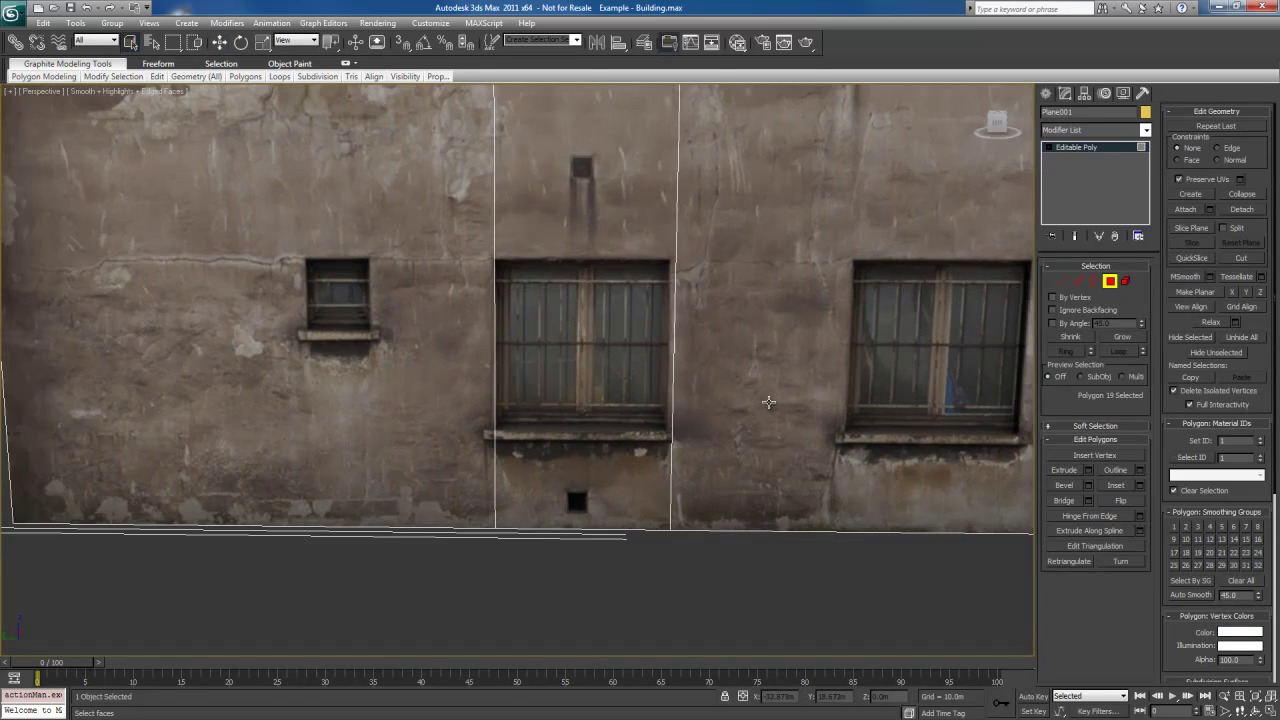
scroll(726, 363, "up", 5)
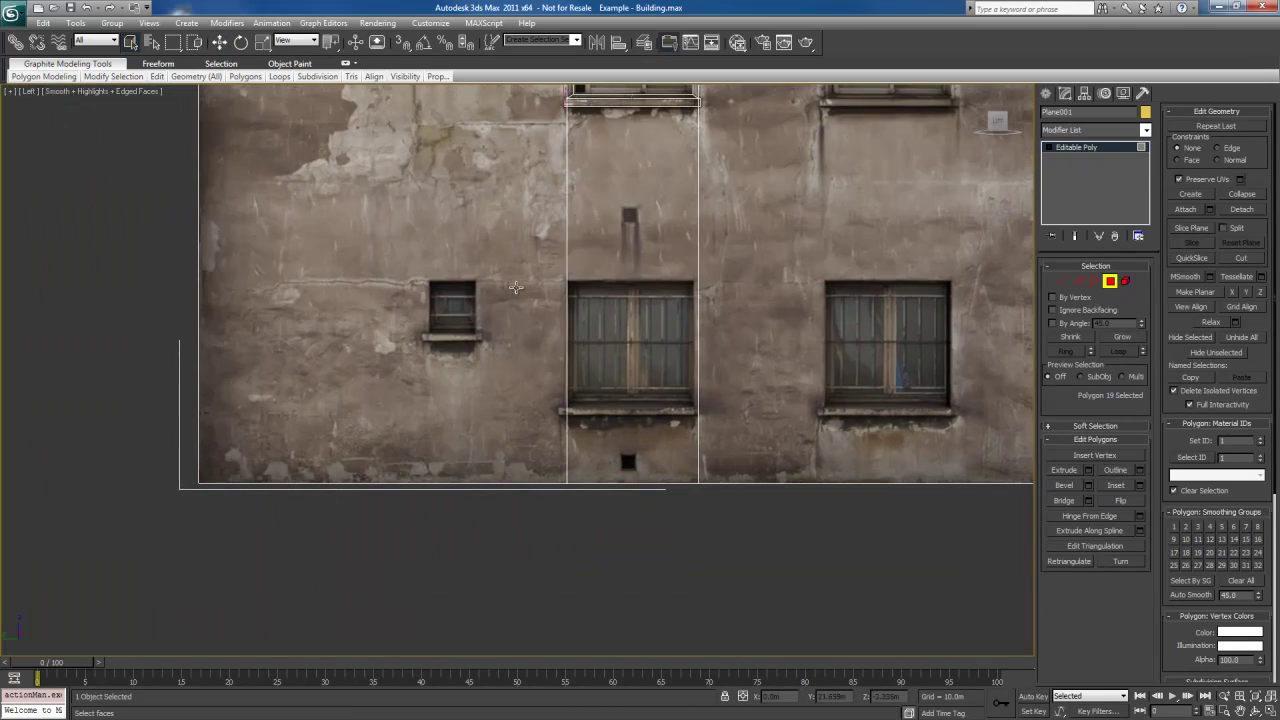
scroll(509, 294, "up", 3)
middle_click_drag(704, 372, 522, 232)
scroll(522, 232, "up", 2)
middle_click_drag(603, 297, 641, 247)
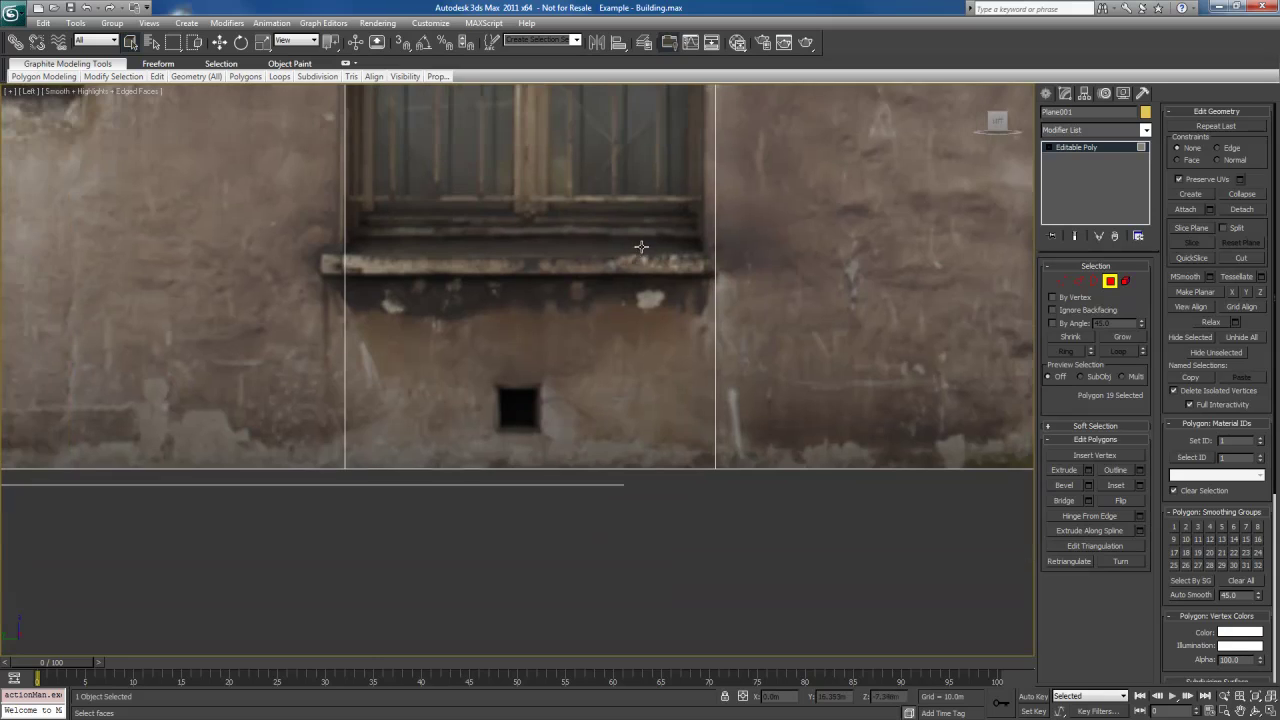
middle_click_drag(541, 407, 601, 408)
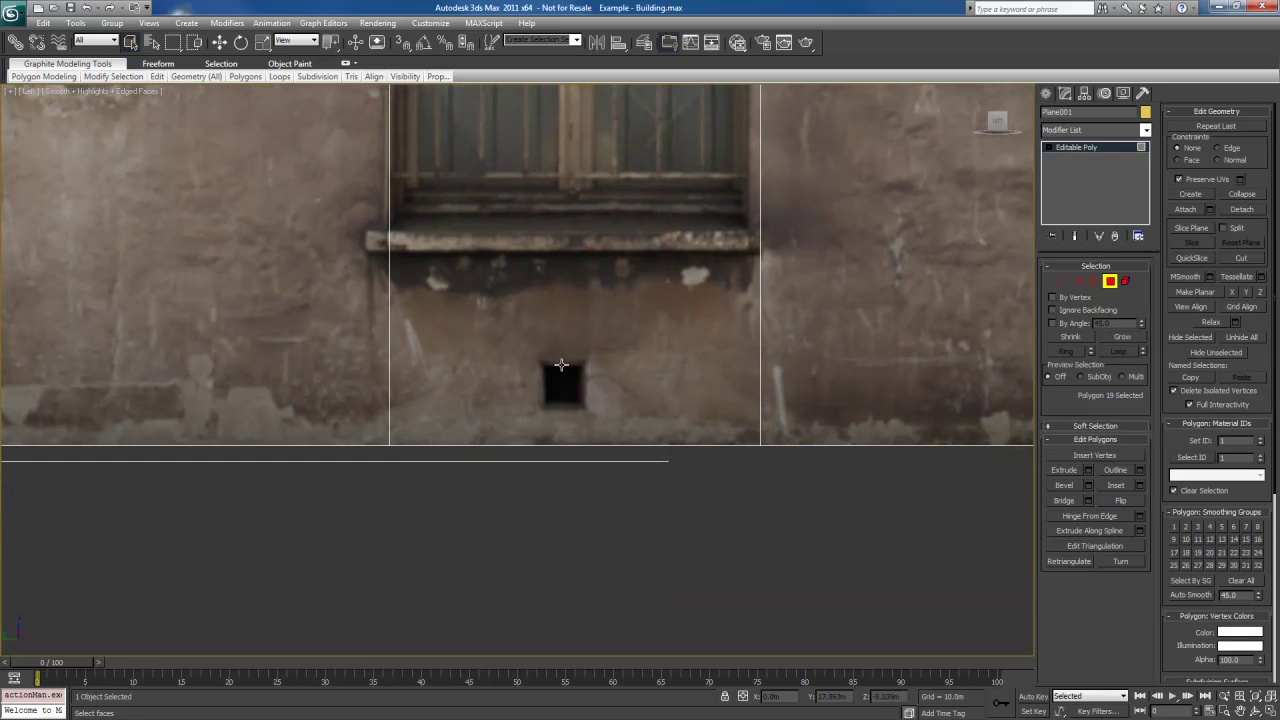
scroll(561, 365, "up", 4)
middle_click_drag(527, 373, 565, 397)
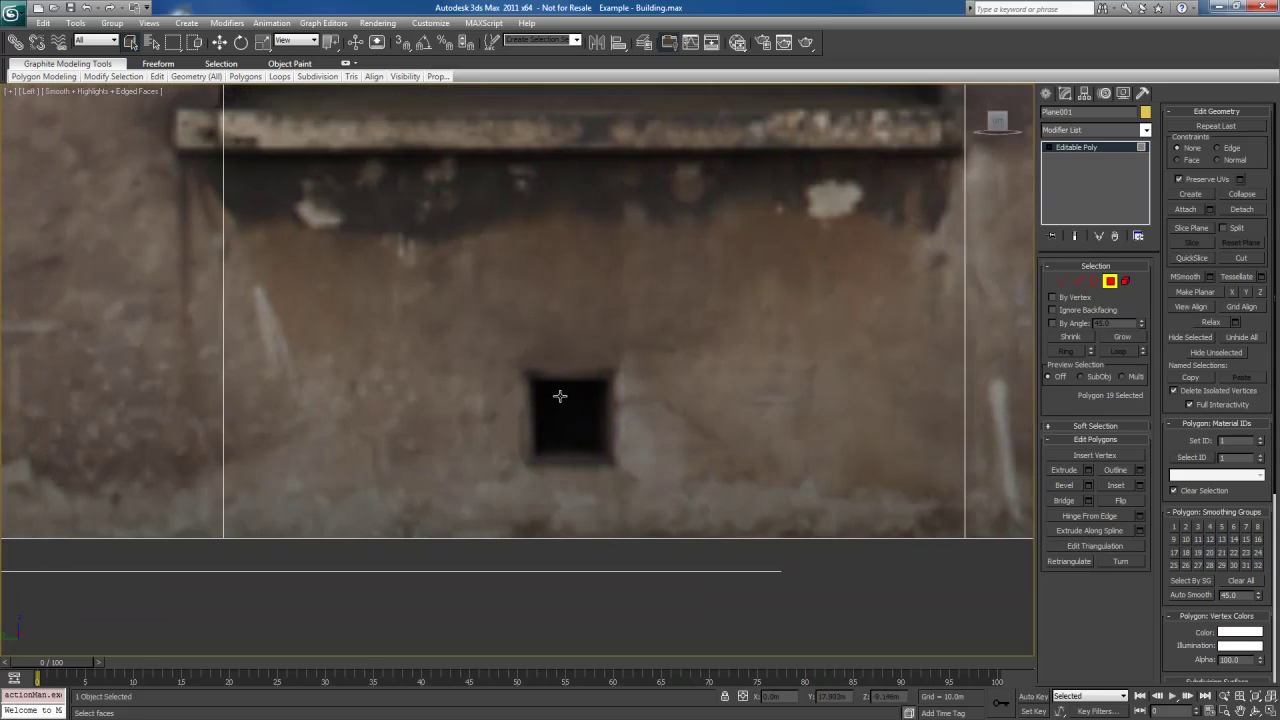
scroll(587, 413, "down", 12)
middle_click_drag(619, 285, 606, 344)
scroll(606, 344, "up", 3)
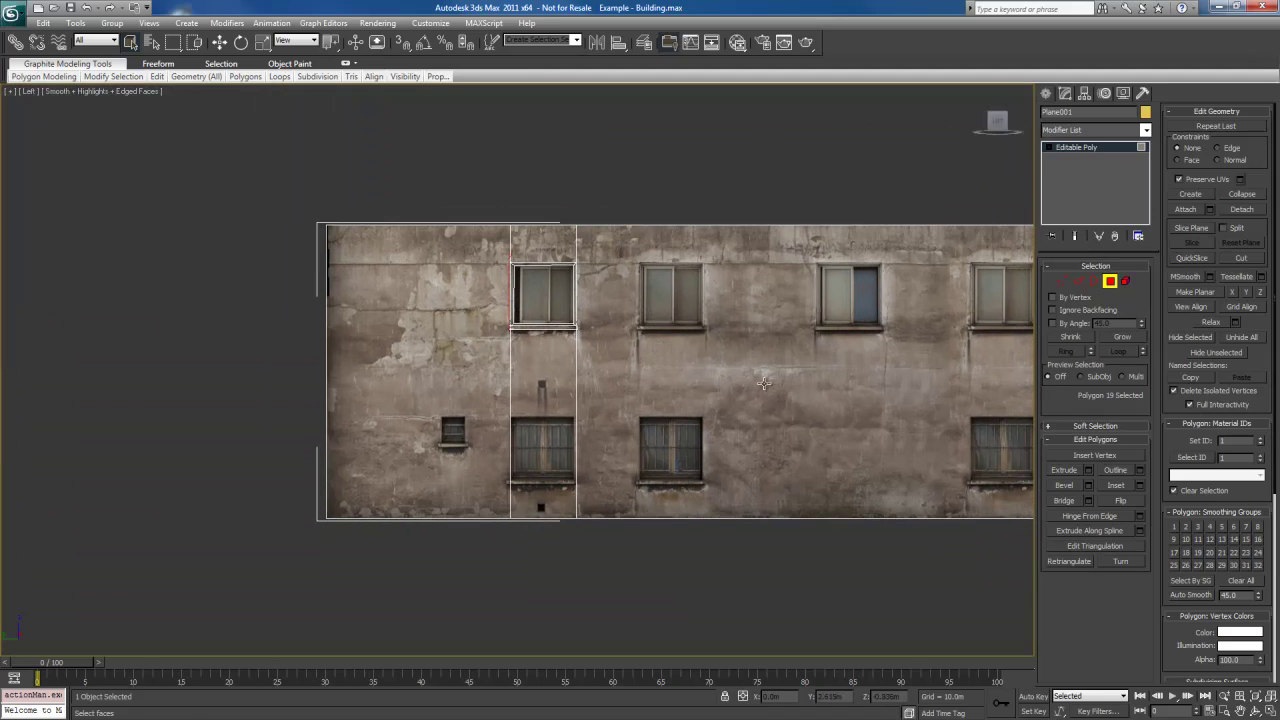
- Leave polygon editing and show the whole facade at an angle in the Perspective view
key("4")
key("p")
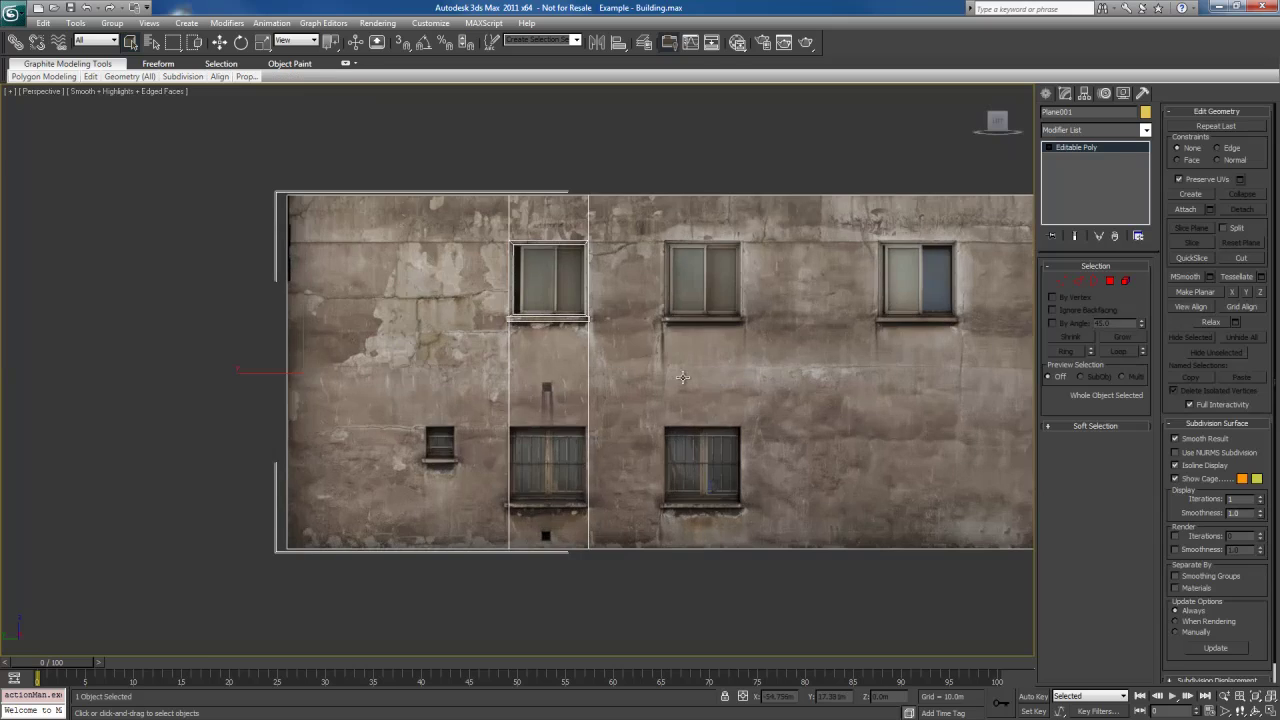
middle_click_drag(679, 377, 665, 336, "alt")
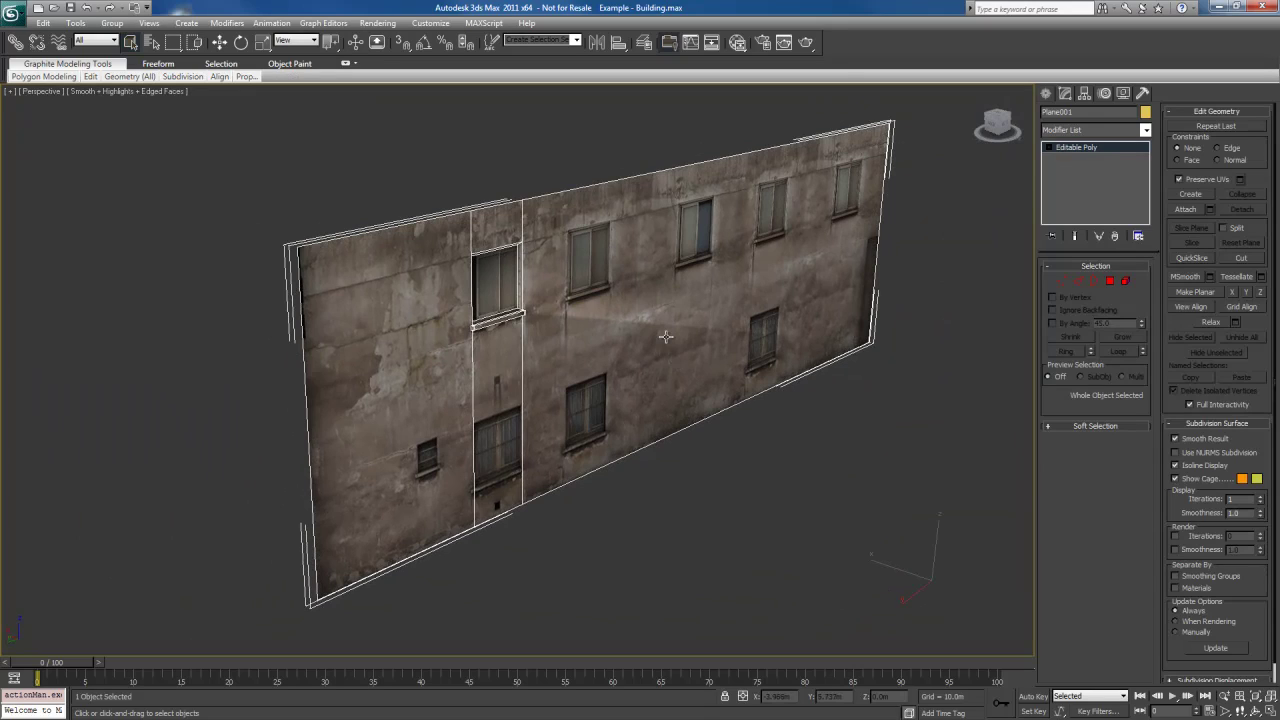